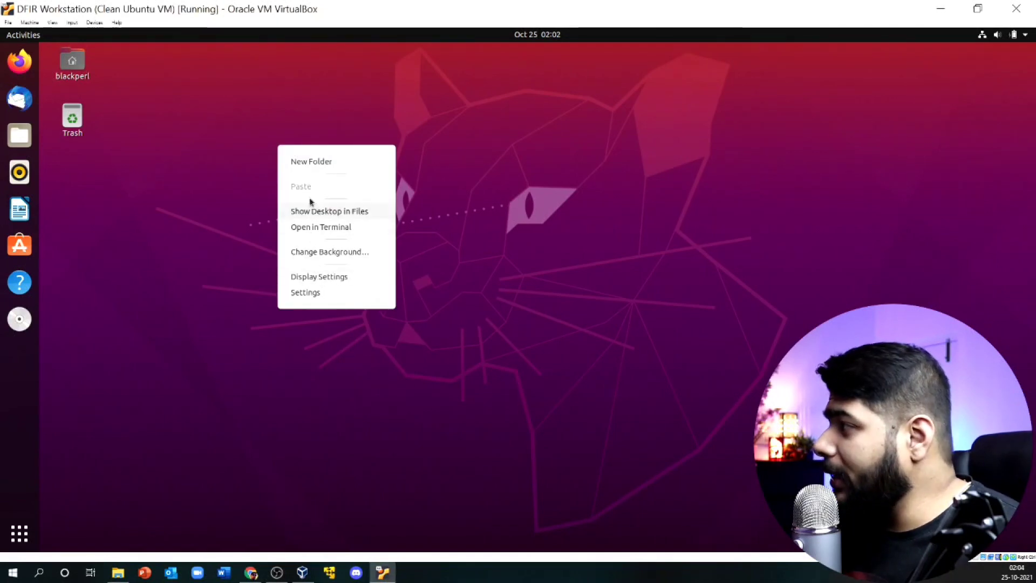
Step: Run lsb_release -a in a Desktop terminal and highlight the Ubuntu 20.04.3 release numbers
{"action": "left_click", "coordinate": [311, 229]}
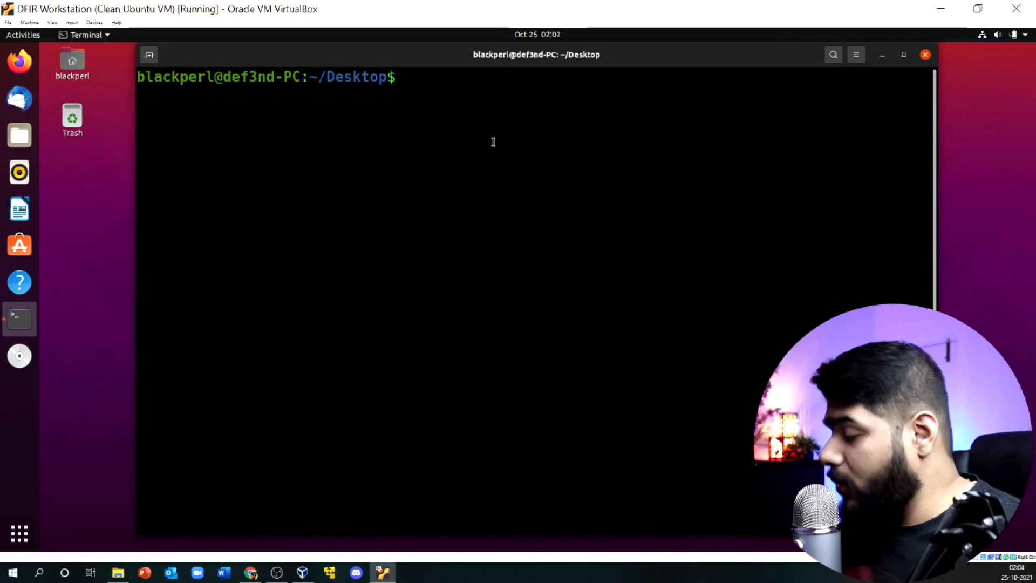
{"action": "type", "text": "lsb_release -a"}
{"action": "key", "text": "Return"}
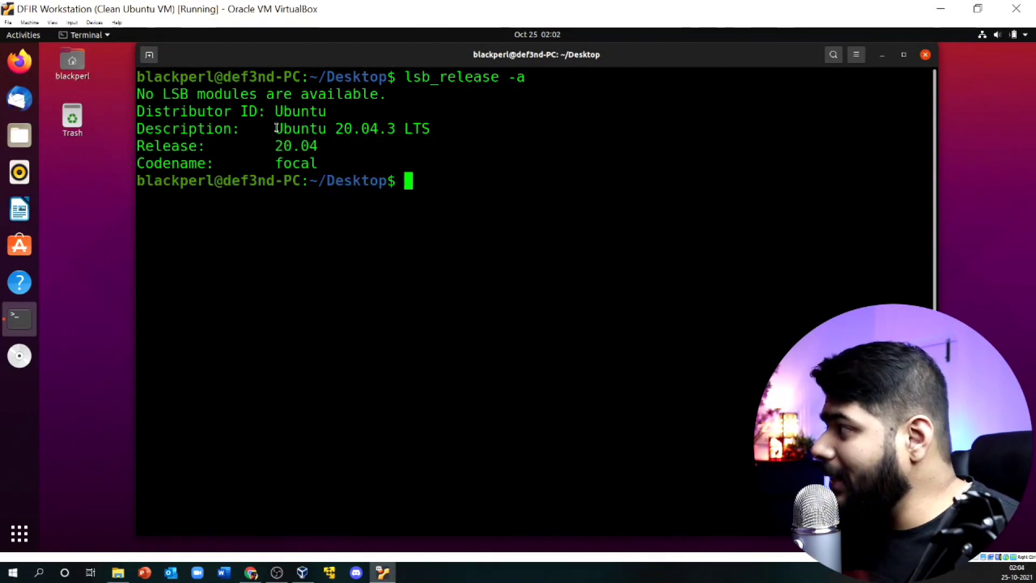
{"action": "left_click_drag", "start_coordinate": [275, 144], "coordinate": [319, 145]}
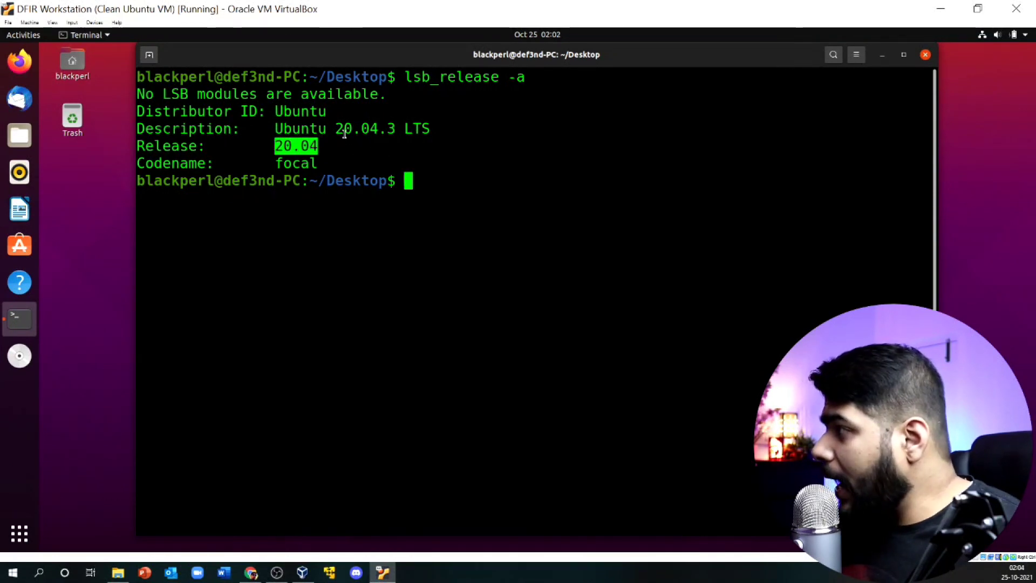
{"action": "left_click_drag", "start_coordinate": [344, 129], "coordinate": [420, 127]}
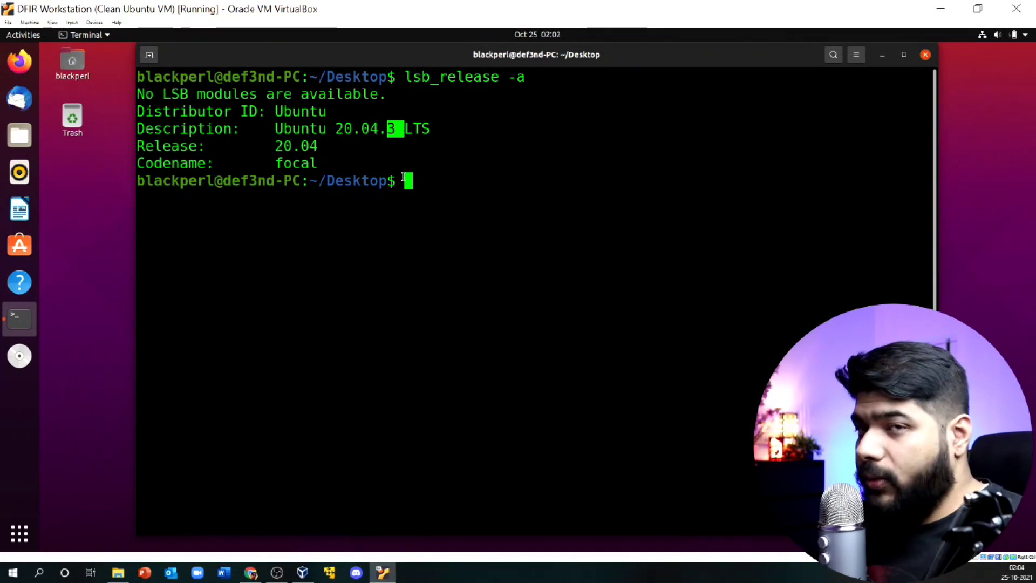
Step: Copy the sift-cli v1.11.0 curl quick-install command from GitHub in Chrome and go back to the VM
{"action": "left_click", "coordinate": [250, 573]}
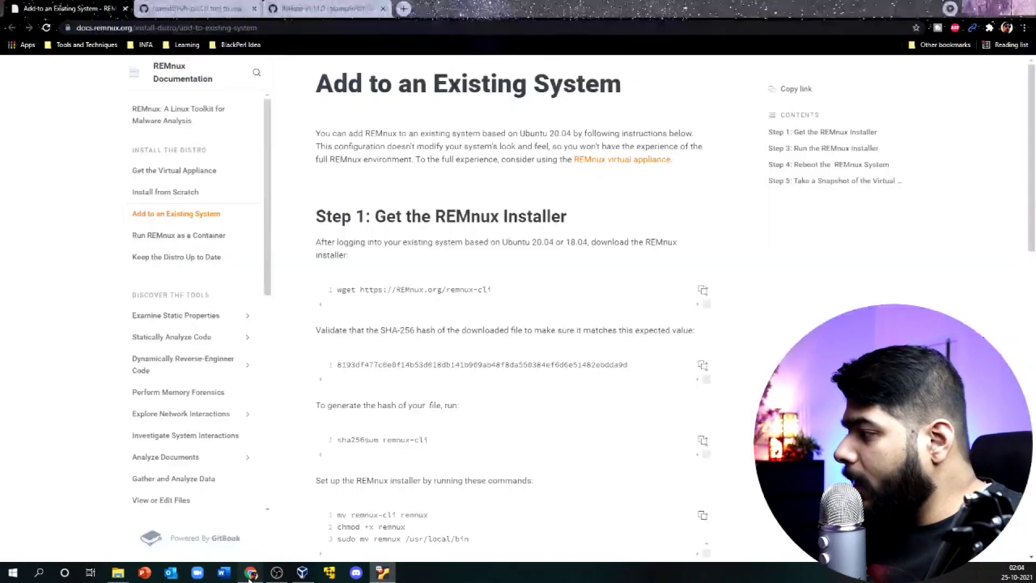
{"action": "left_click", "coordinate": [285, 7]}
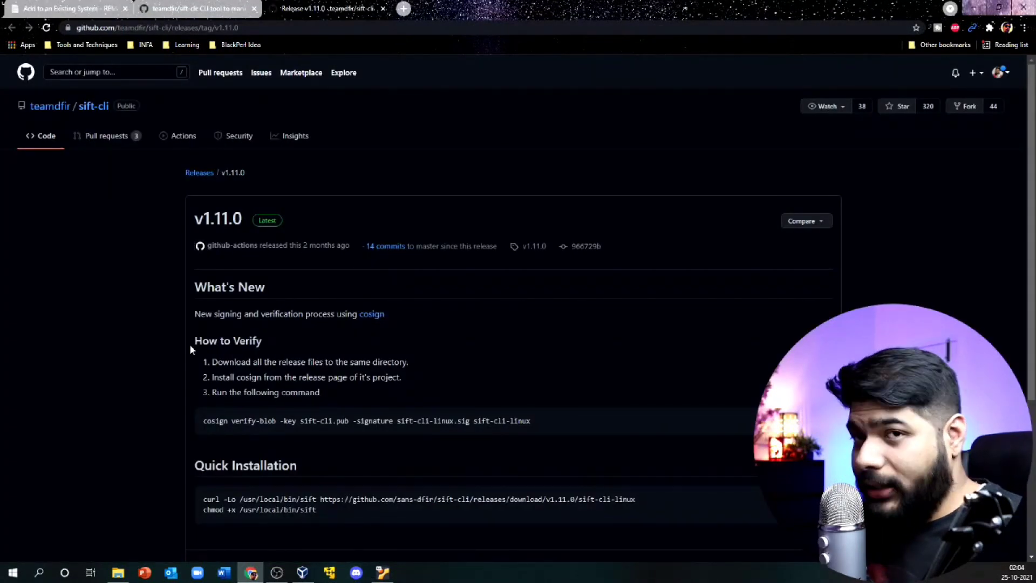
{"action": "scroll", "coordinate": [190, 350], "scroll_direction": "down", "scroll_amount": 3}
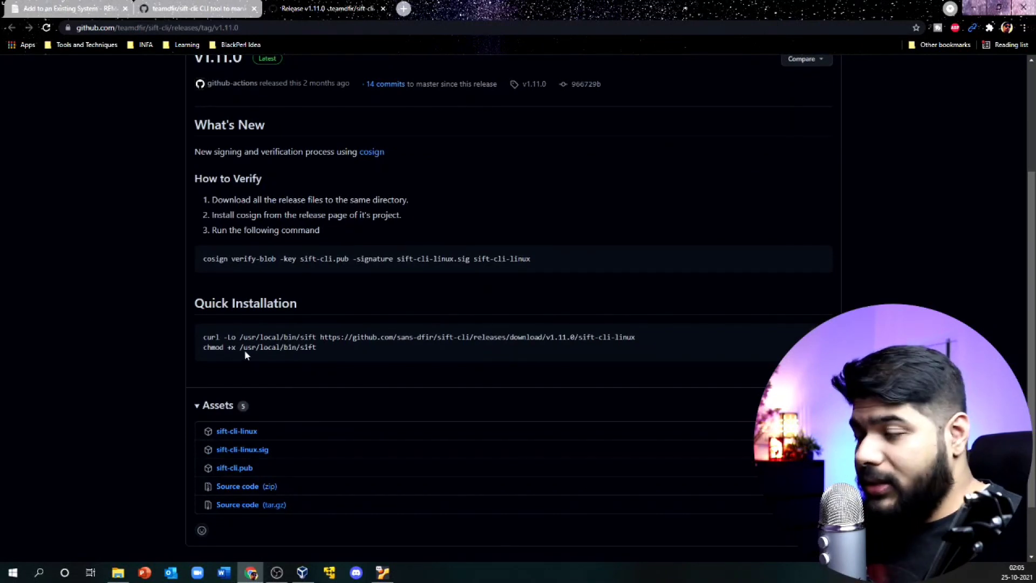
{"action": "left_click_drag", "start_coordinate": [204, 336], "coordinate": [633, 335]}
{"action": "right_click", "coordinate": [634, 337]}
{"action": "left_click", "coordinate": [636, 346]}
{"action": "left_click", "coordinate": [383, 573]}
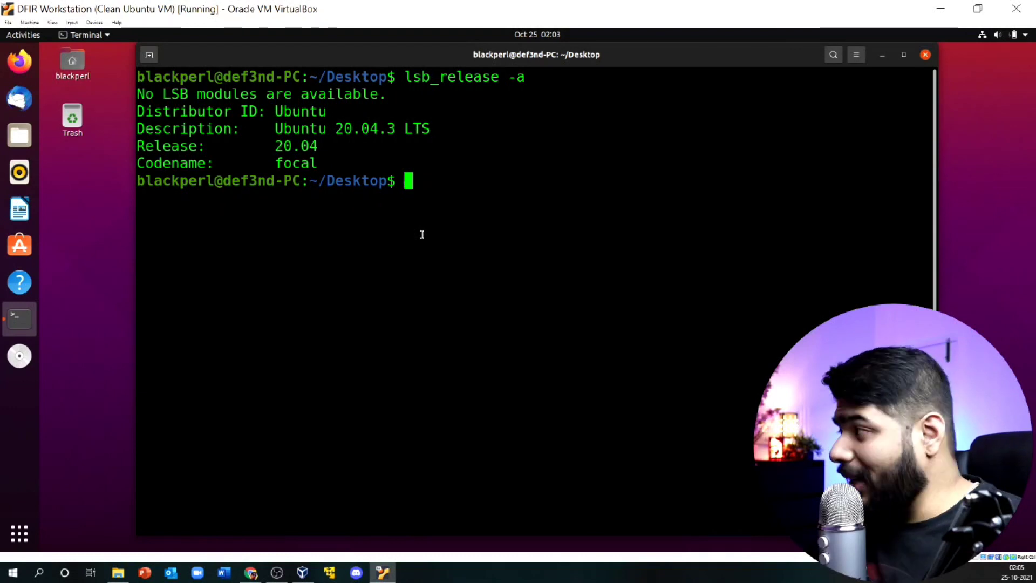
Step: Run the pasted sift download command with sudo, entering the sudo password
{"action": "type", "text": "sudo"}
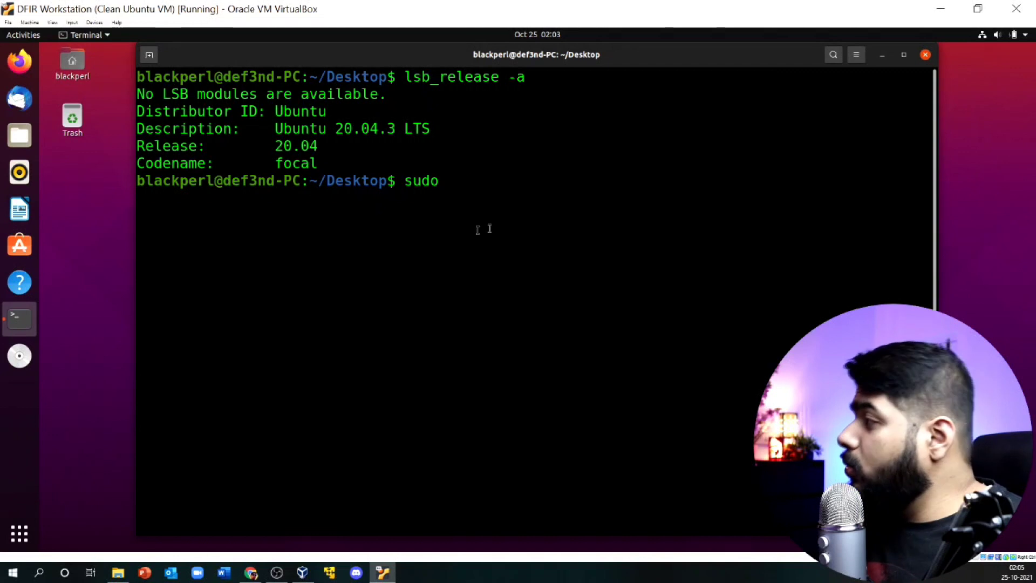
{"action": "right_click", "coordinate": [537, 194]}
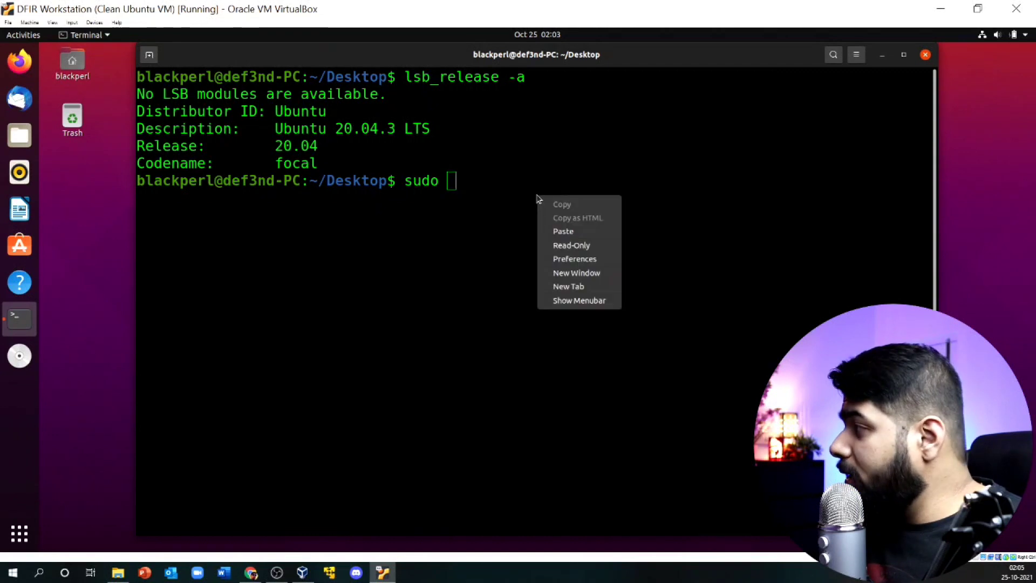
{"action": "left_click", "coordinate": [553, 229]}
{"action": "key", "text": "Return"}
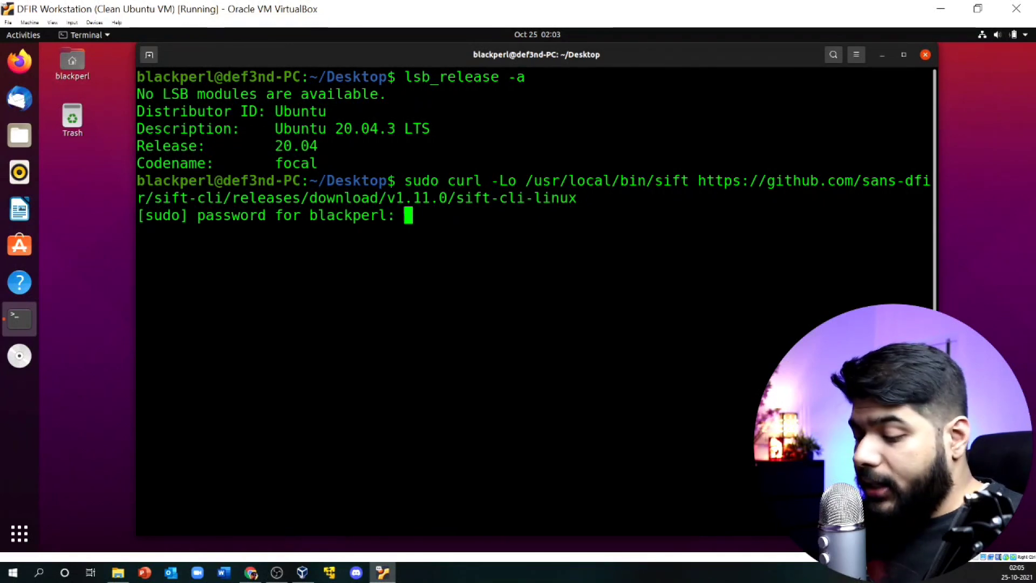
{"action": "key", "text": "Return"}
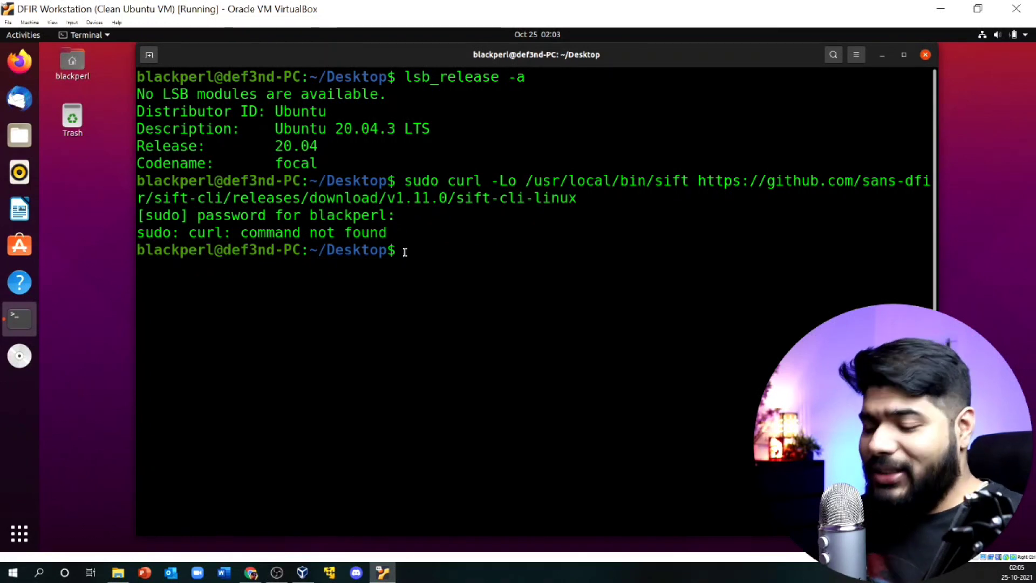
Step: Install the missing curl package with sudo apt install curl
{"action": "type", "text": "sudo apt"}
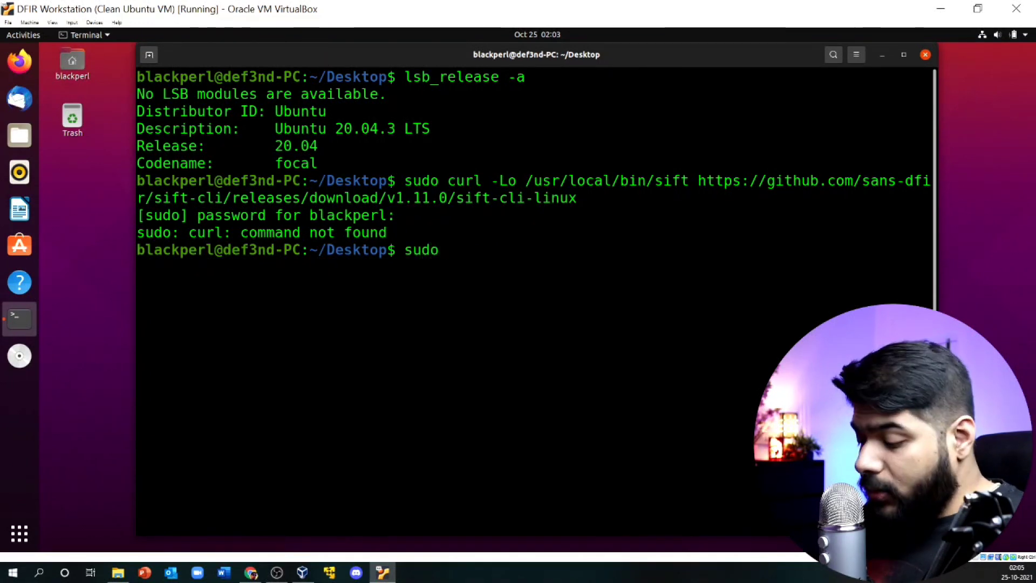
{"action": "type", "text": " inst"}
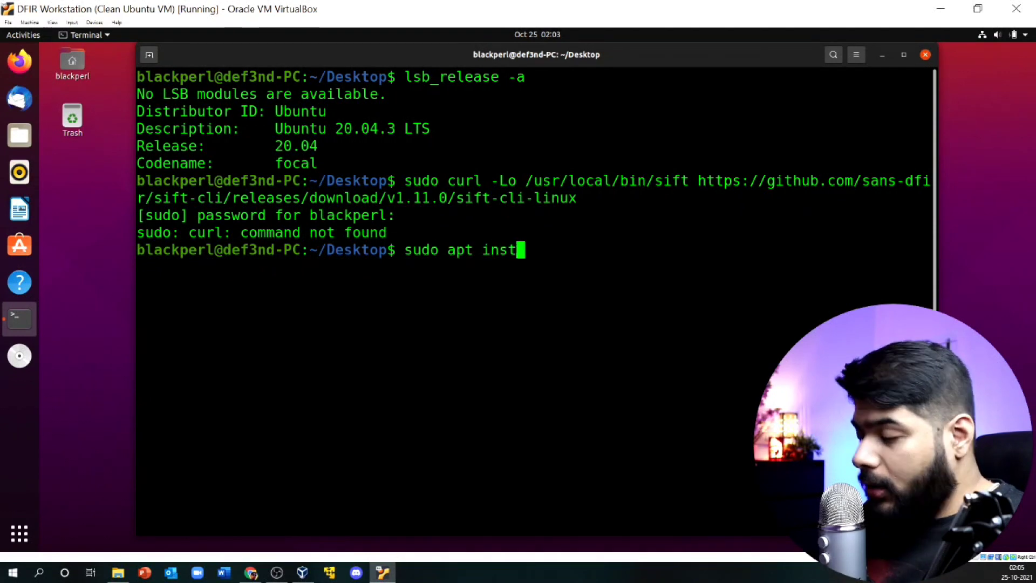
{"action": "type", "text": "all curl"}
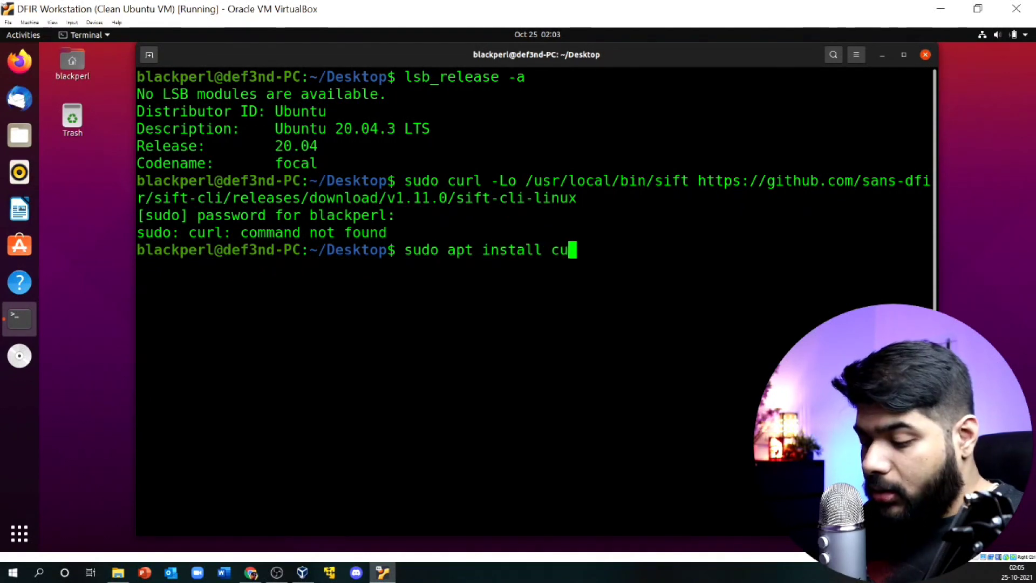
{"action": "key", "text": "Return"}
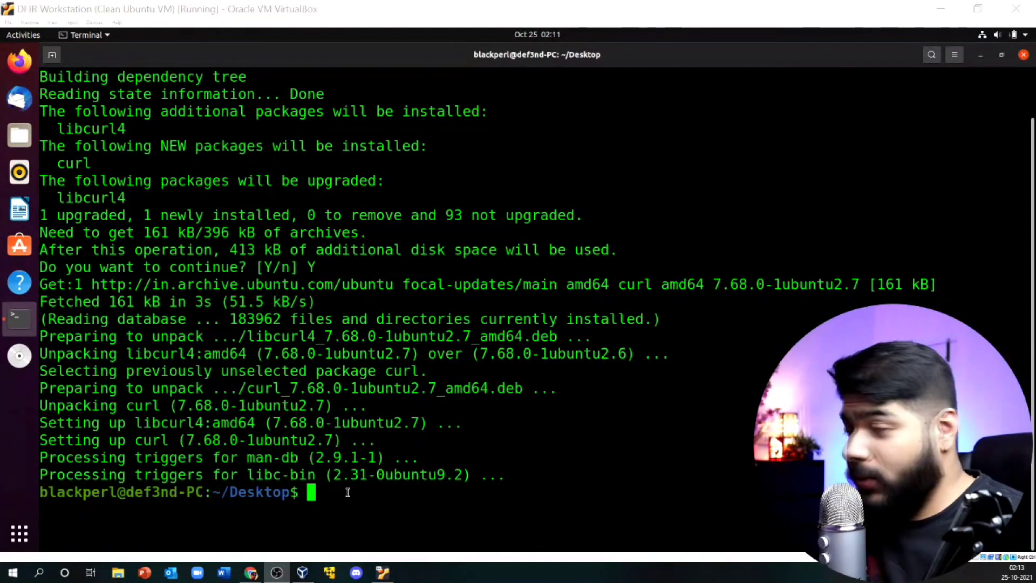
Step: Rerun the sift-cli download to /usr/local/bin/sift and make it executable with sudo chmod +x
{"action": "key", "text": "Up"}
{"action": "key", "text": "Up"}
{"action": "key", "text": "Up"}
{"action": "key", "text": "Up"}
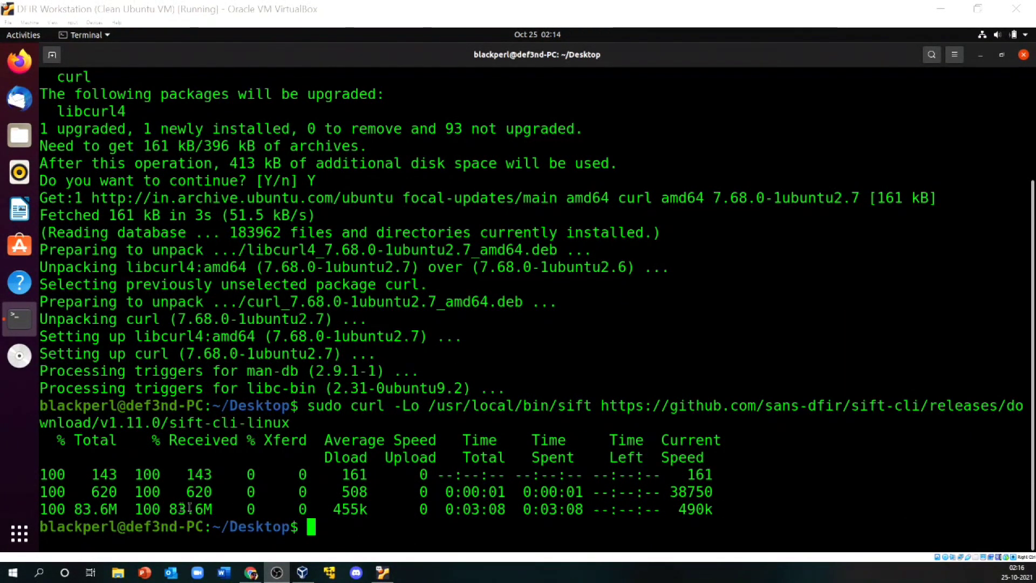
{"action": "left_click_drag", "start_coordinate": [317, 509], "coordinate": [718, 503]}
{"action": "left_click", "coordinate": [340, 525]}
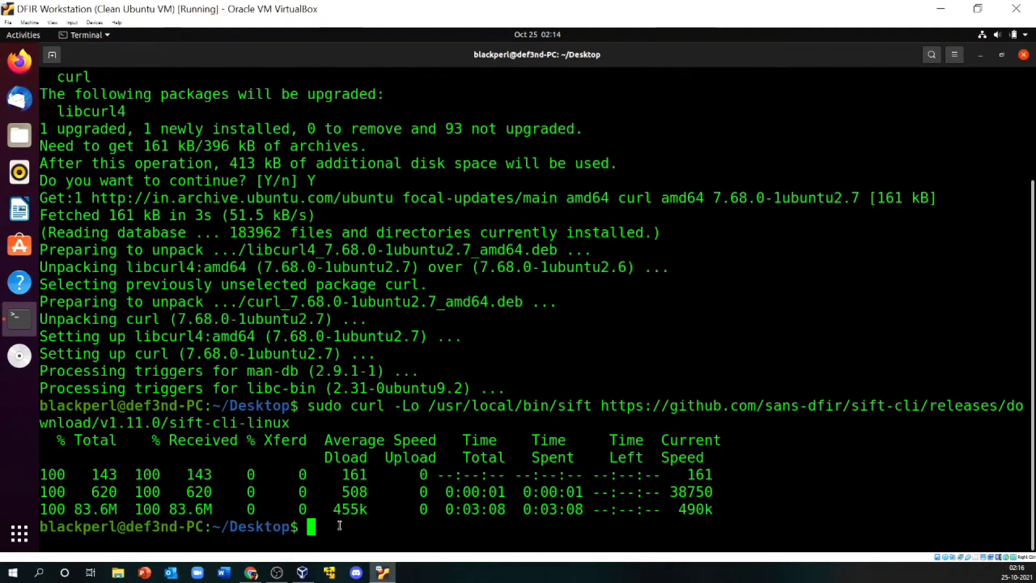
{"action": "type", "text": "sudo"}
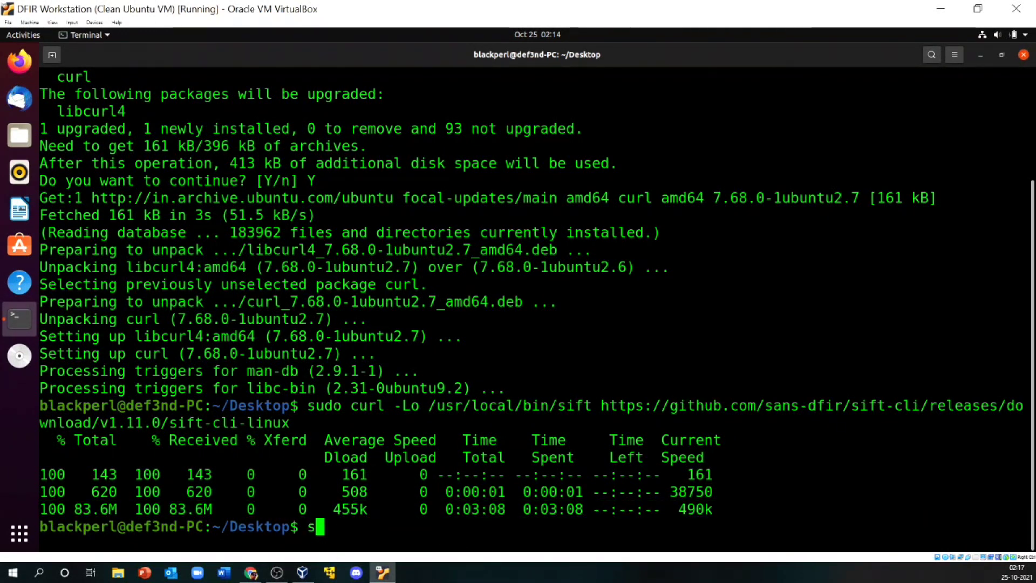
{"action": "right_click", "coordinate": [410, 533]}
{"action": "left_click", "coordinate": [438, 455]}
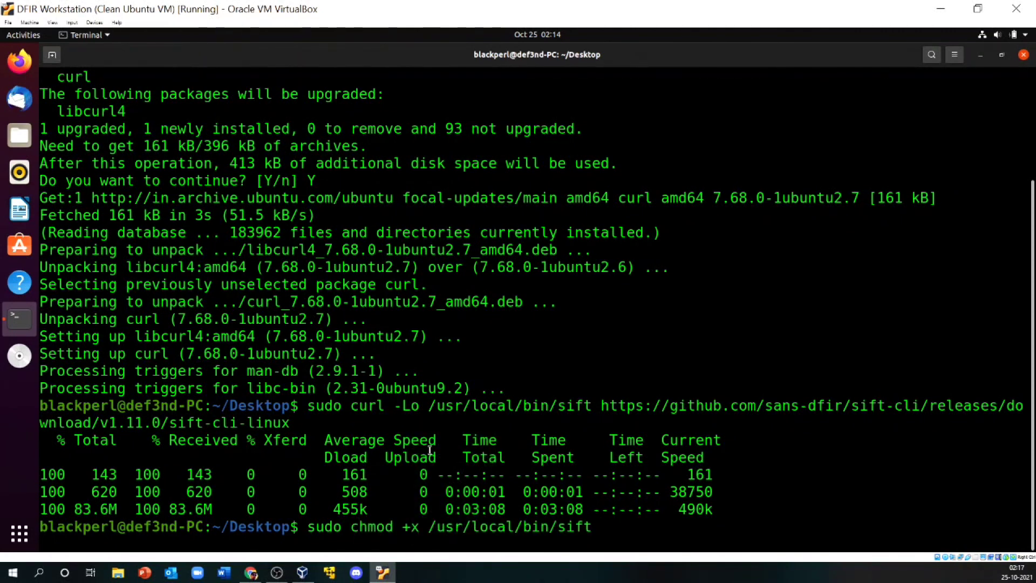
{"action": "key", "text": "Return"}
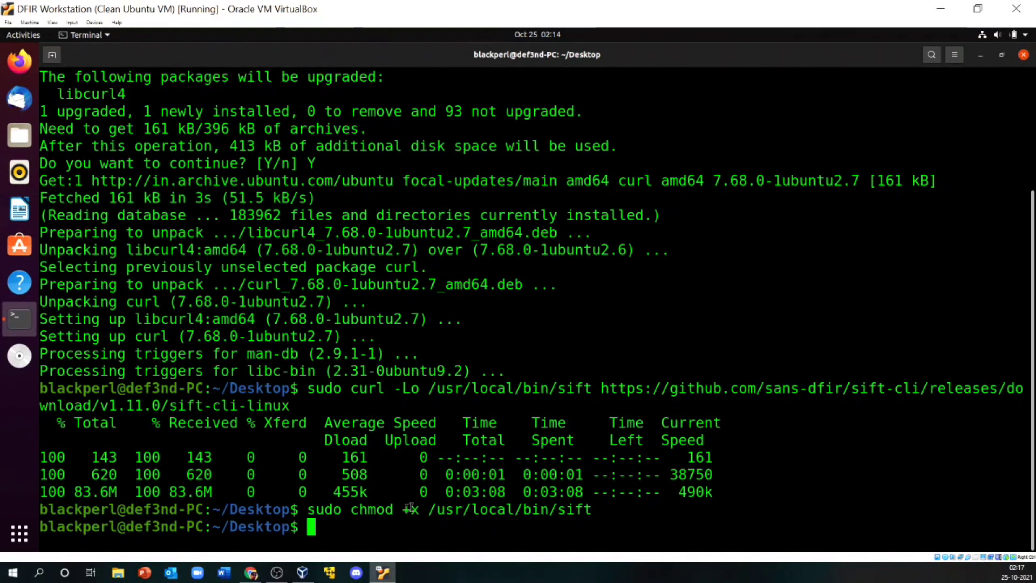
Step: Clear the terminal screen with the clear command
{"action": "type", "text": "cl;e"}
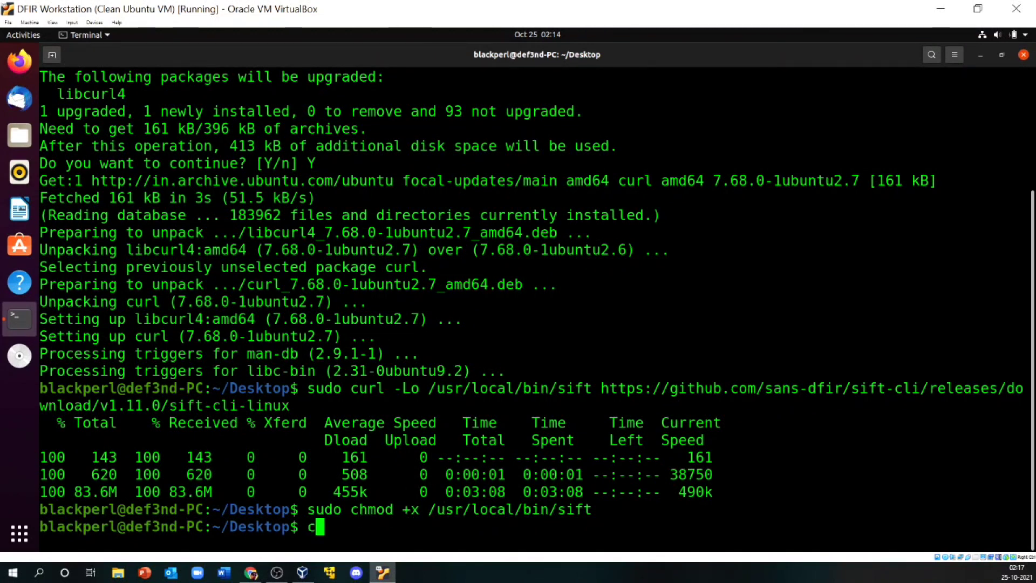
{"action": "key", "text": "BackSpace"}
{"action": "key", "text": "BackSpace"}
{"action": "key", "text": "BackSpace"}
{"action": "type", "text": "lear"}
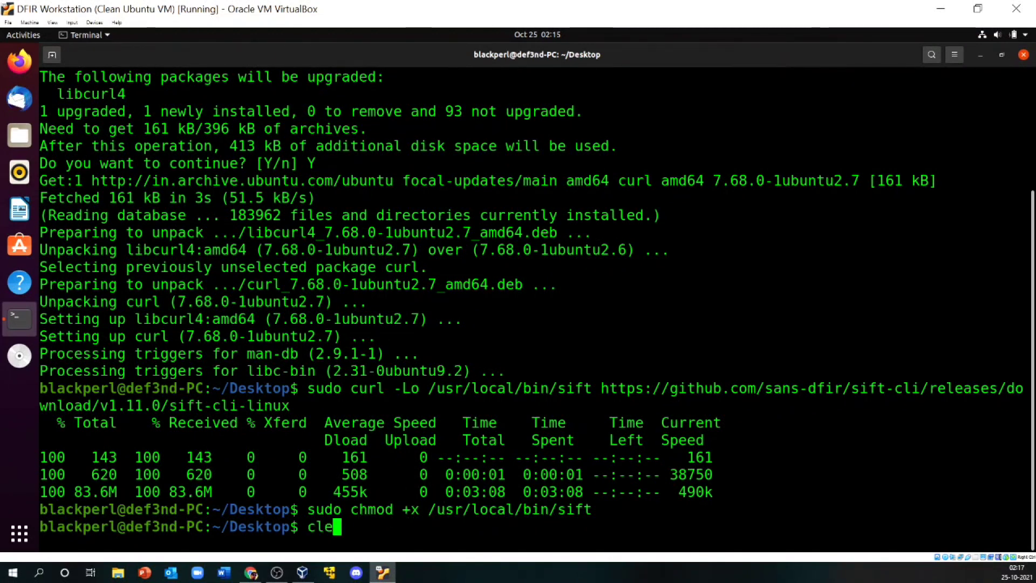
{"action": "key", "text": "Return"}
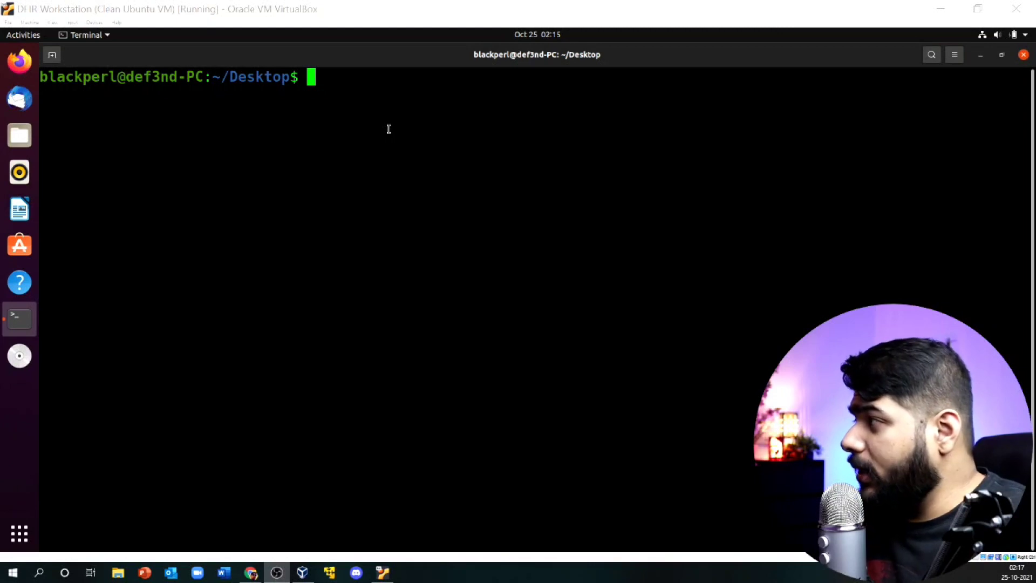
Step: Display sift --help and note the install subcommand among its options
{"action": "left_click", "coordinate": [378, 109]}
{"action": "type", "text": "sift"}
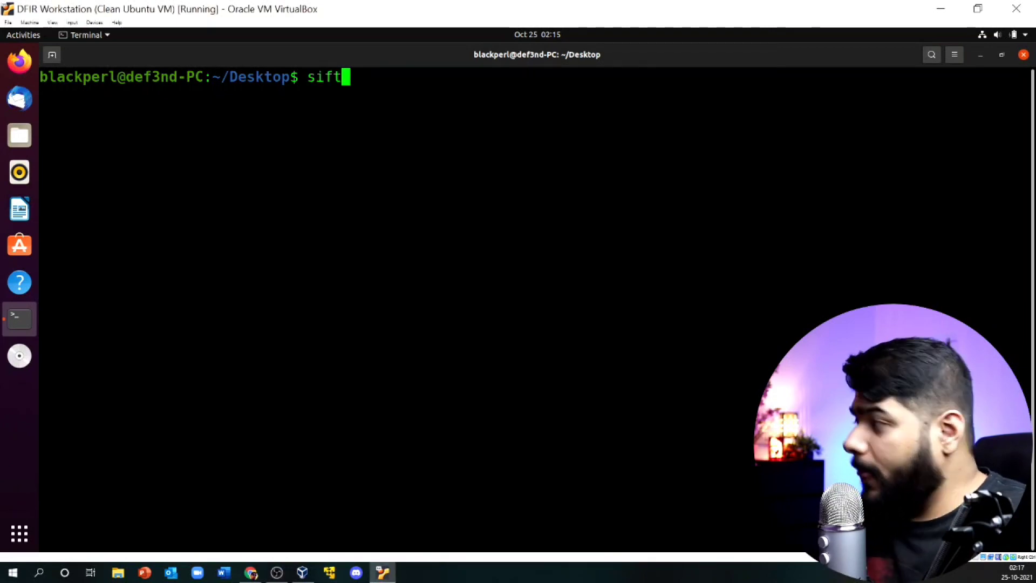
{"action": "type", "text": " --help"}
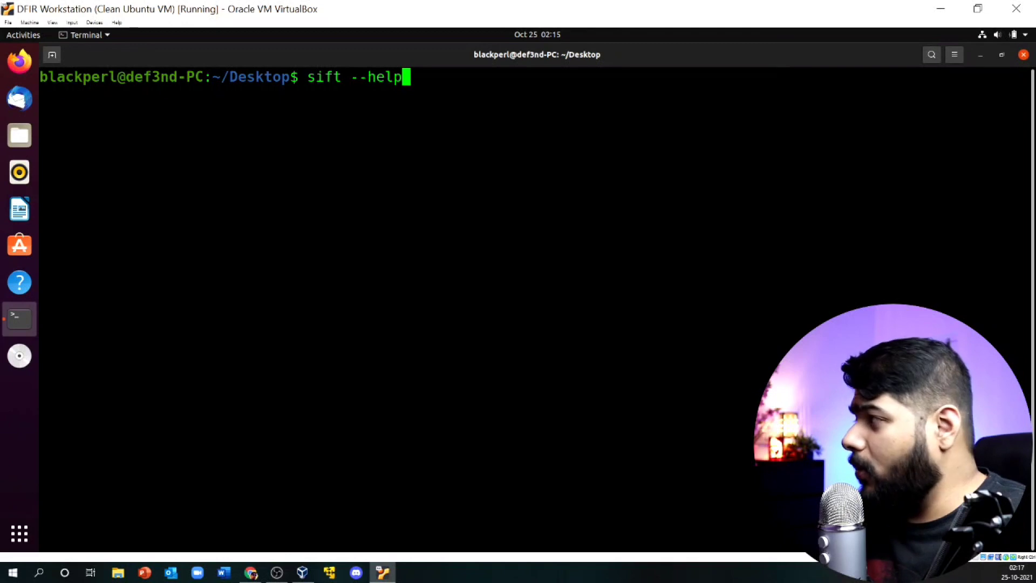
{"action": "key", "text": "Return"}
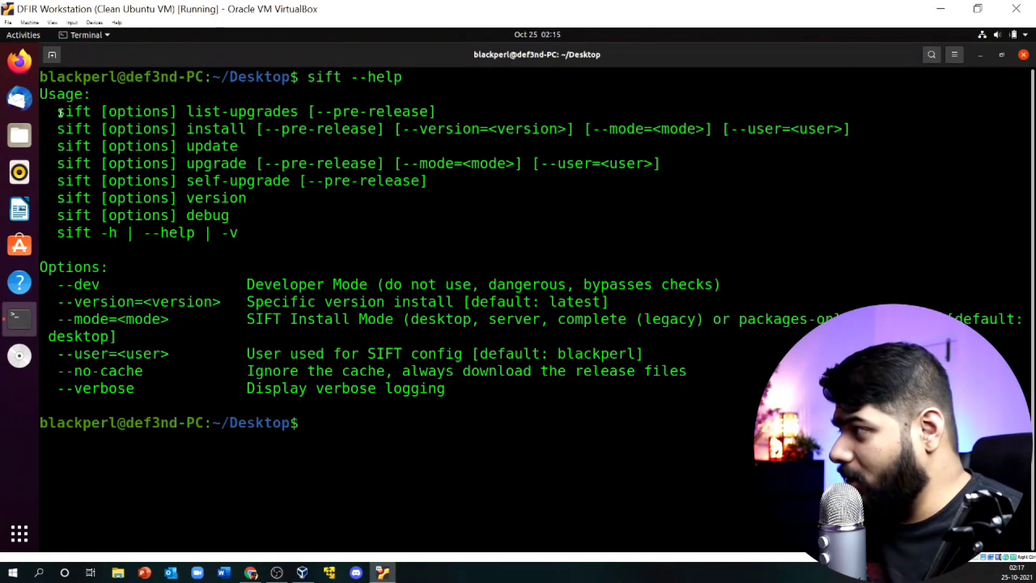
{"action": "left_click_drag", "start_coordinate": [59, 110], "coordinate": [161, 389]}
{"action": "left_click", "coordinate": [155, 266]}
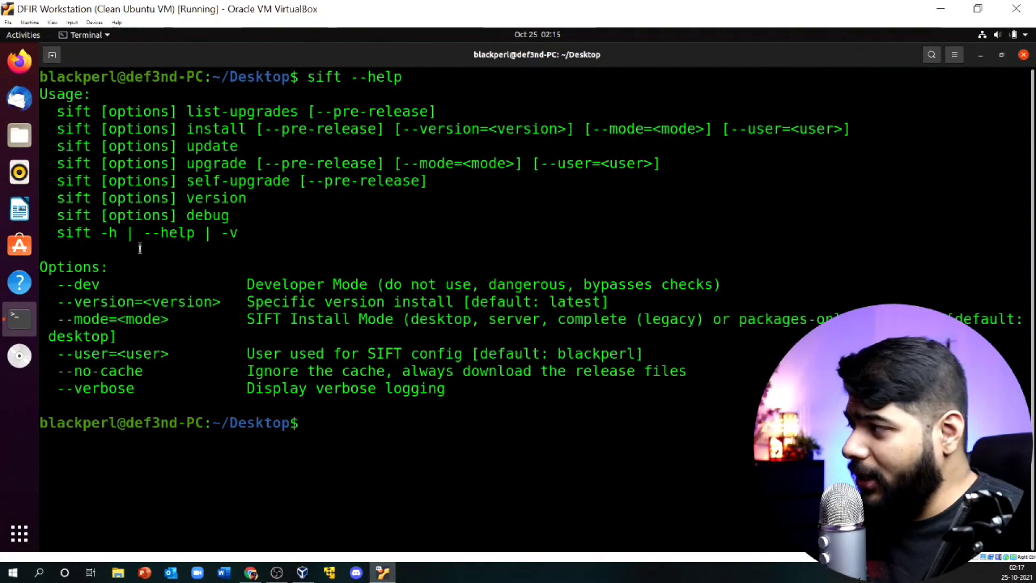
{"action": "double_click", "coordinate": [188, 130]}
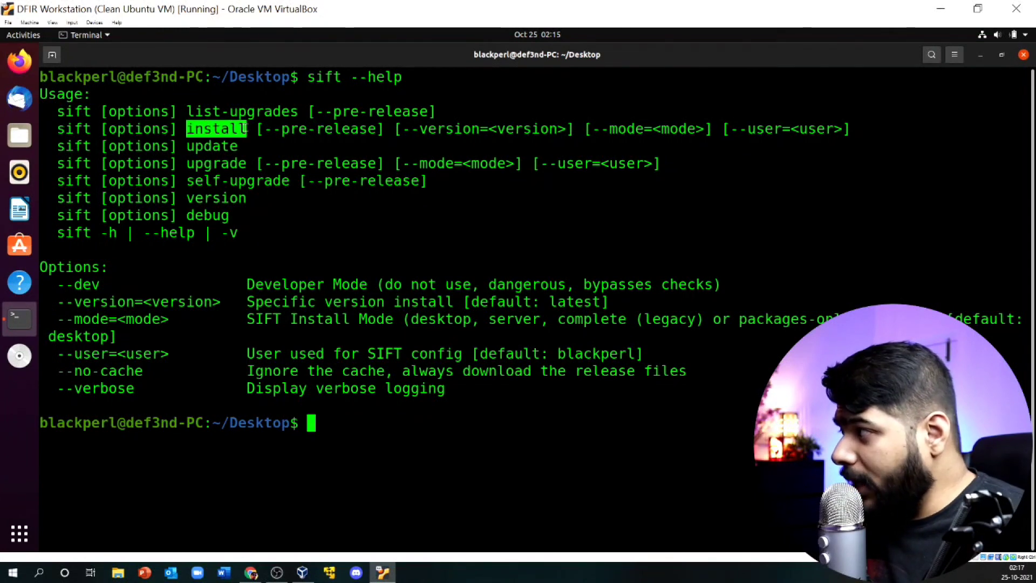
{"action": "left_click", "coordinate": [316, 430]}
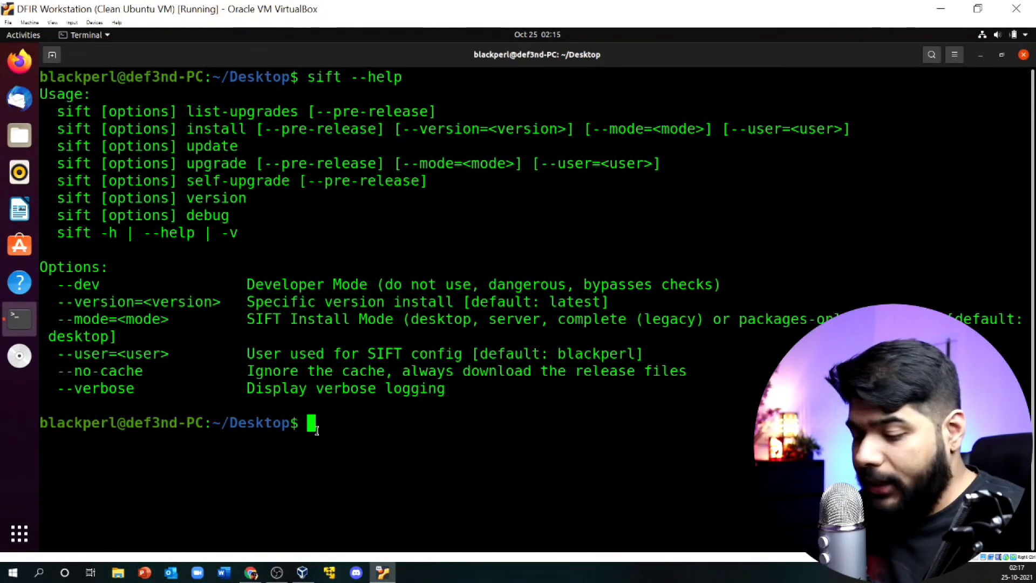
Step: Start the SIFT installation with sudo sift install, checking the sift-version: notinstalled status
{"action": "type", "text": "sudo"}
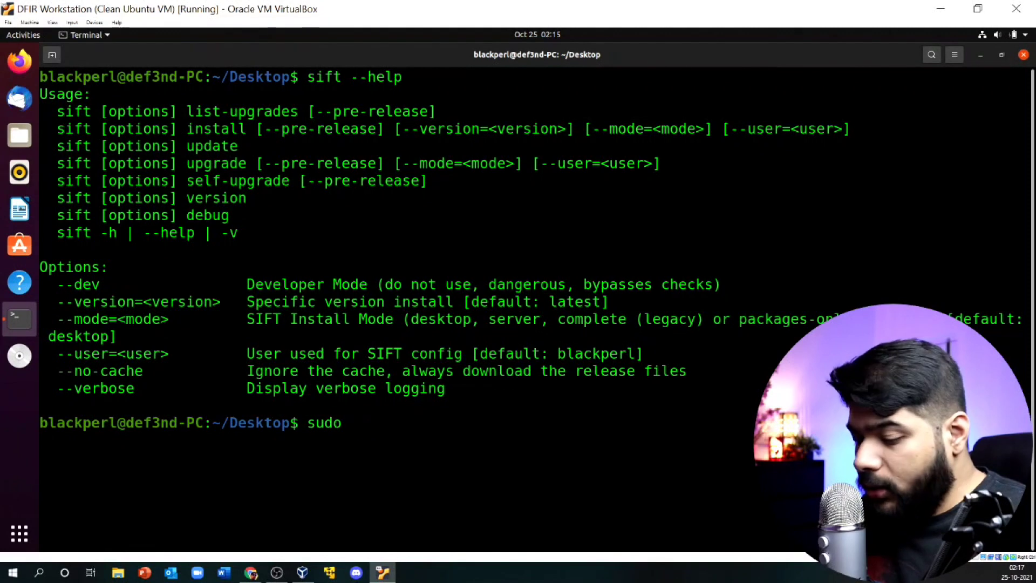
{"action": "type", "text": " sift in"}
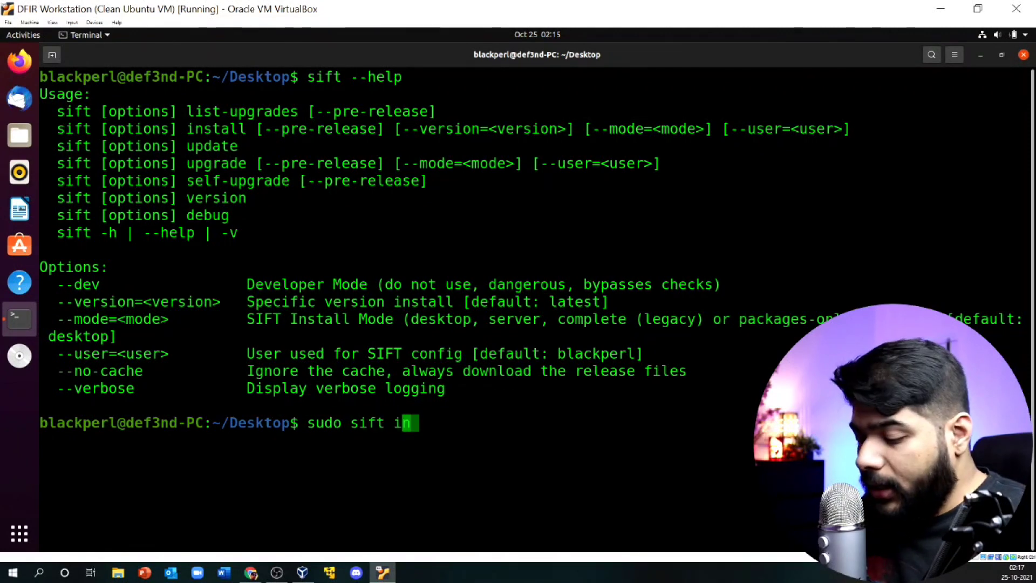
{"action": "type", "text": "stall"}
{"action": "key", "text": "Return"}
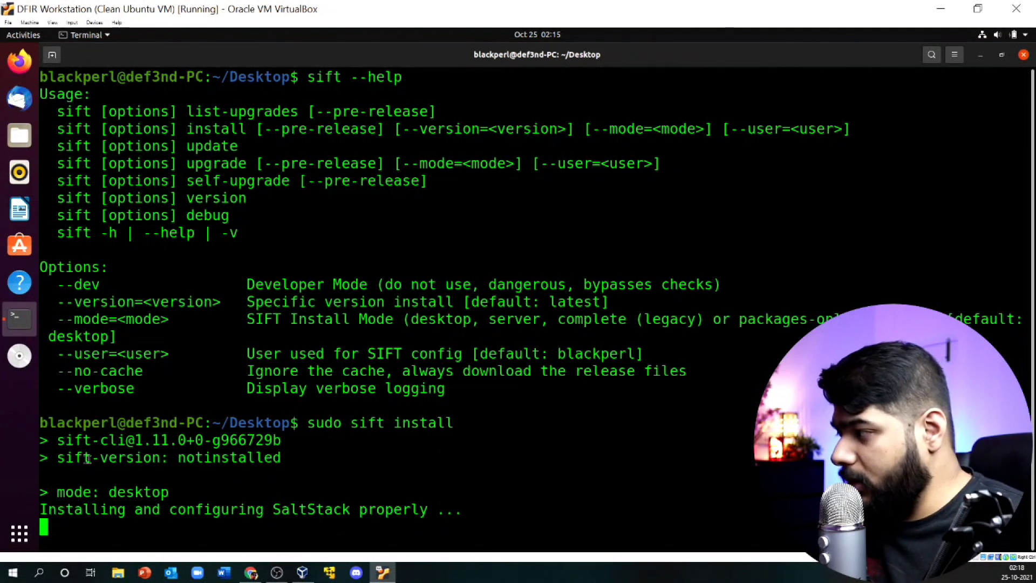
{"action": "left_click_drag", "start_coordinate": [61, 459], "coordinate": [278, 460]}
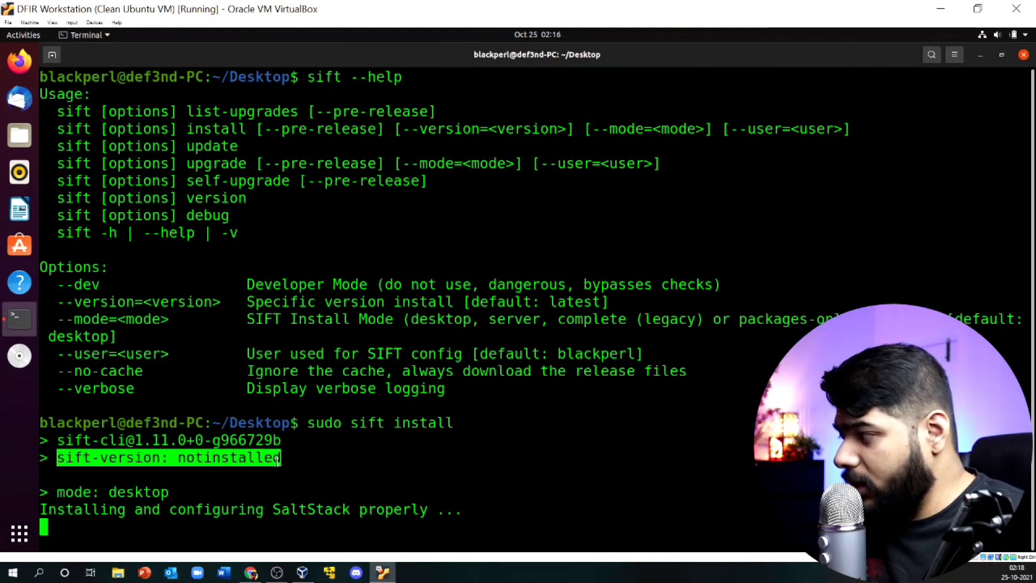
{"action": "left_click", "coordinate": [91, 458]}
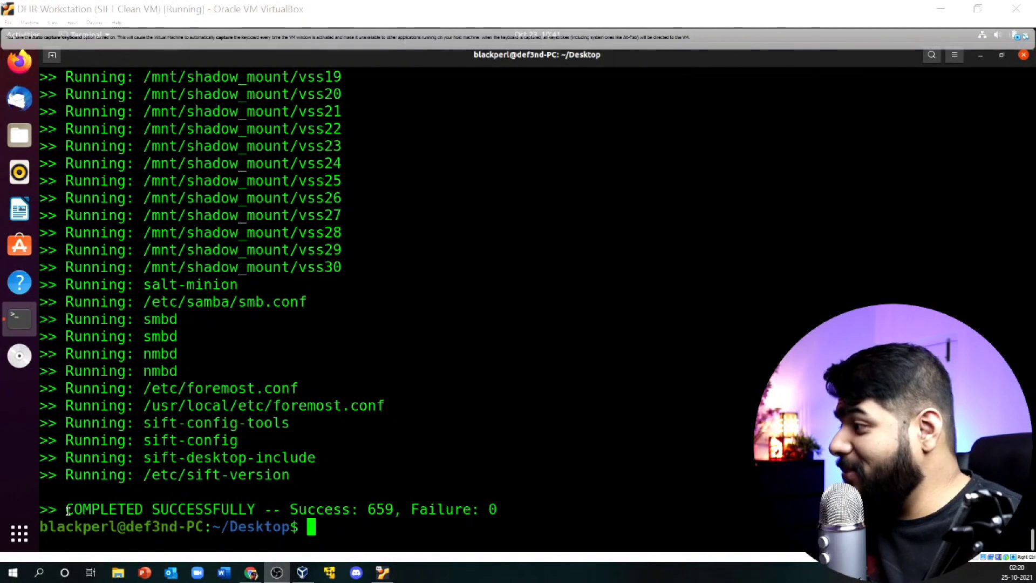
Step: Check the COMPLETED SUCCESSFULLY line, scroll through the install log, and minimize the terminal
{"action": "left_click_drag", "start_coordinate": [39, 508], "coordinate": [492, 509]}
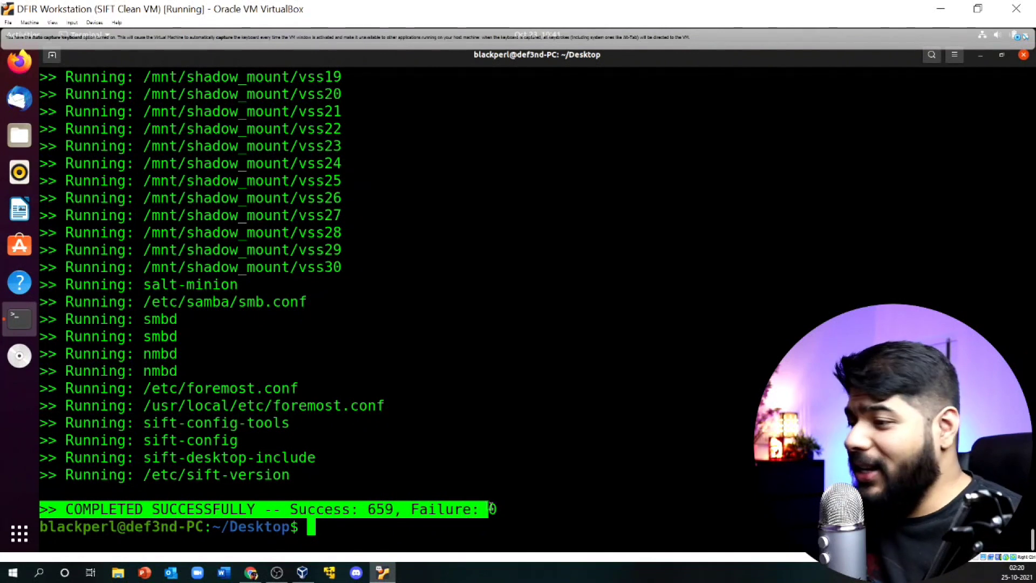
{"action": "left_click", "coordinate": [318, 447]}
{"action": "scroll", "coordinate": [207, 406], "scroll_direction": "up", "scroll_amount": 20}
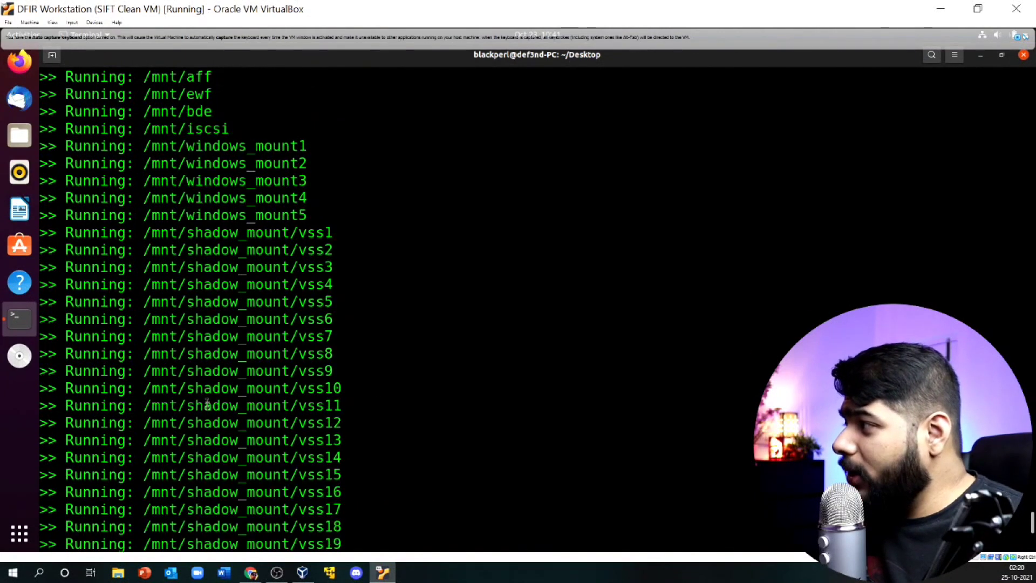
{"action": "scroll", "coordinate": [90, 300], "scroll_direction": "up", "scroll_amount": 20}
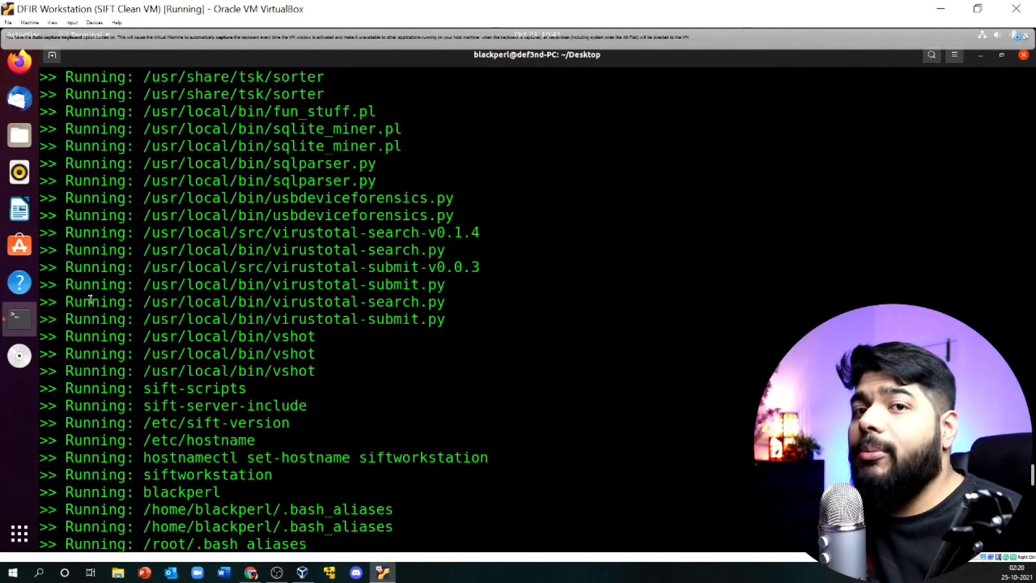
{"action": "scroll", "coordinate": [140, 383], "scroll_direction": "down", "scroll_amount": 20}
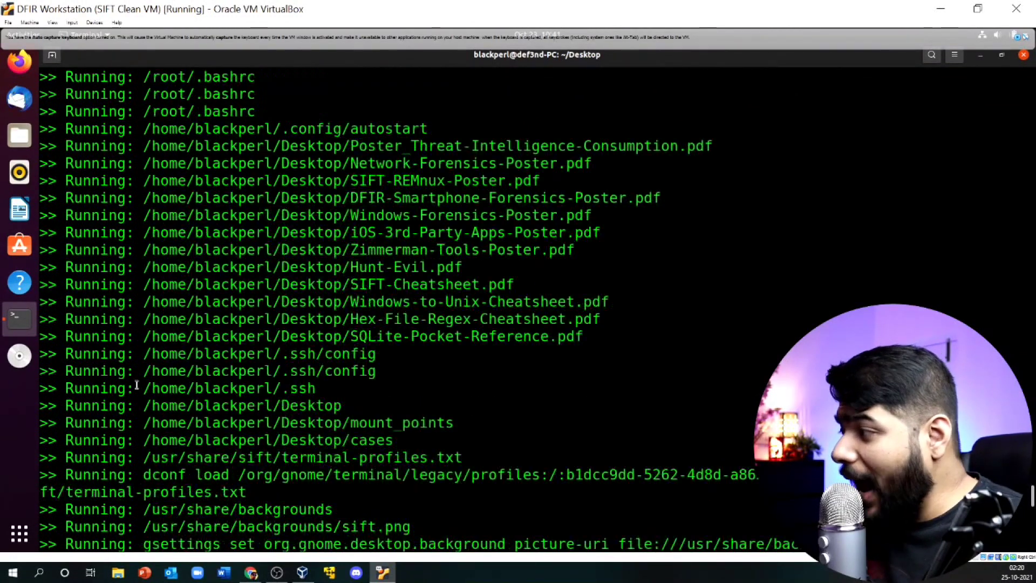
{"action": "scroll", "coordinate": [143, 383], "scroll_direction": "down", "scroll_amount": 3}
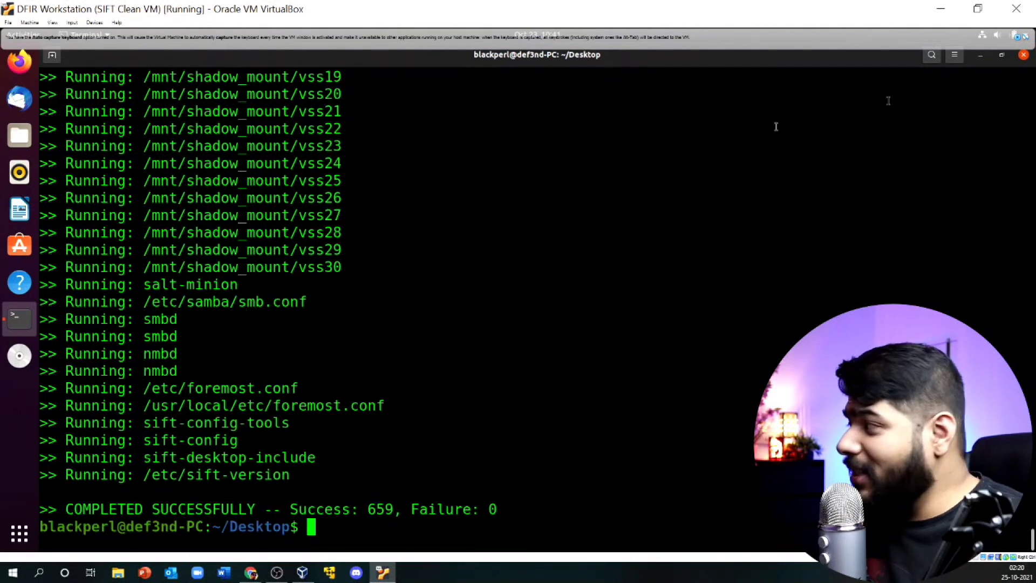
{"action": "left_click", "coordinate": [981, 56]}
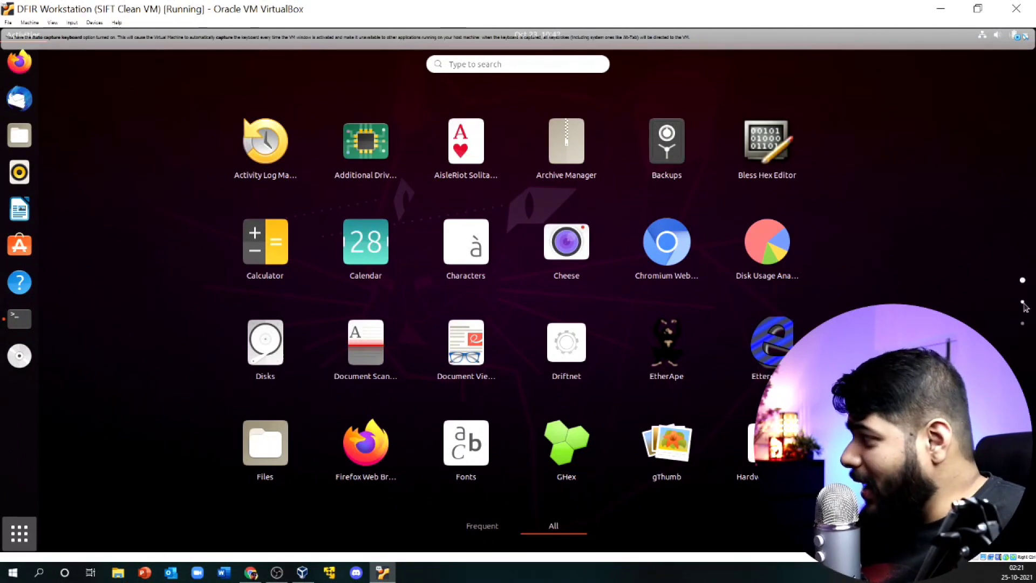
Step: Page through the three pages of installed SIFT applications, then restore the terminal from the dock
{"action": "left_click", "coordinate": [1022, 303]}
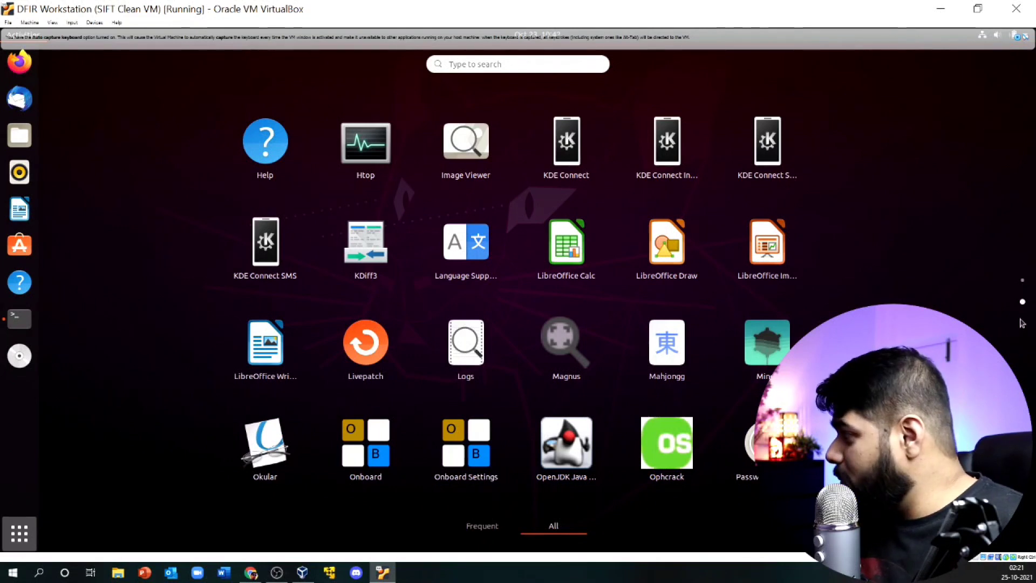
{"action": "left_click", "coordinate": [1022, 323]}
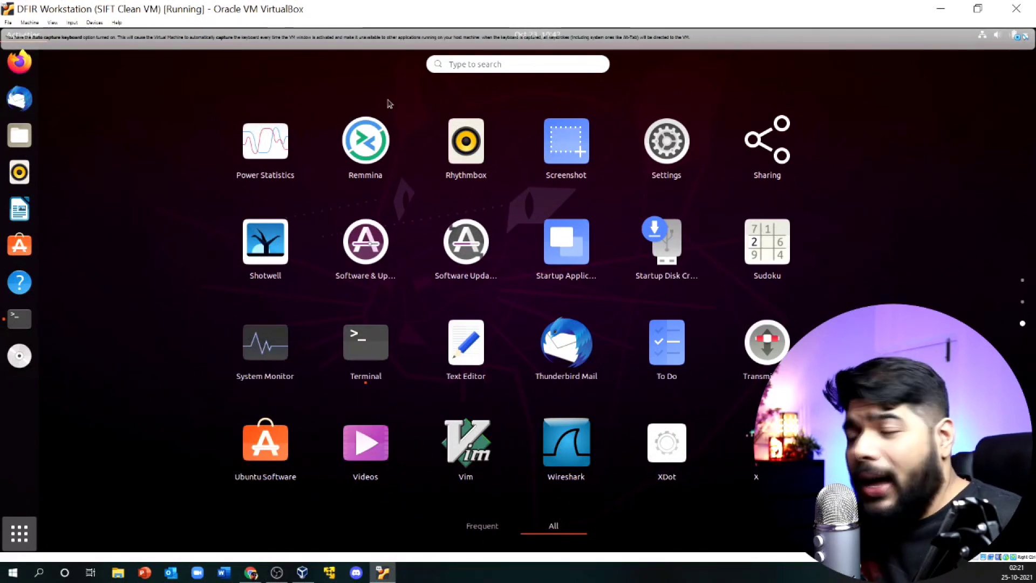
{"action": "left_click", "coordinate": [20, 325]}
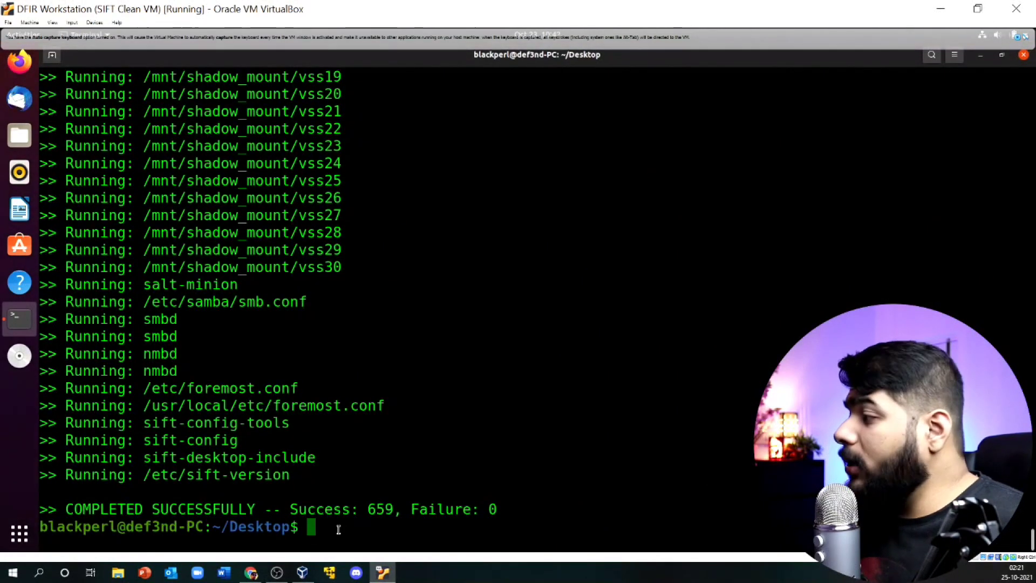
Step: Reboot the Ubuntu VM with sudo reboot, supplying the sudo password
{"action": "type", "text": "sudo "}
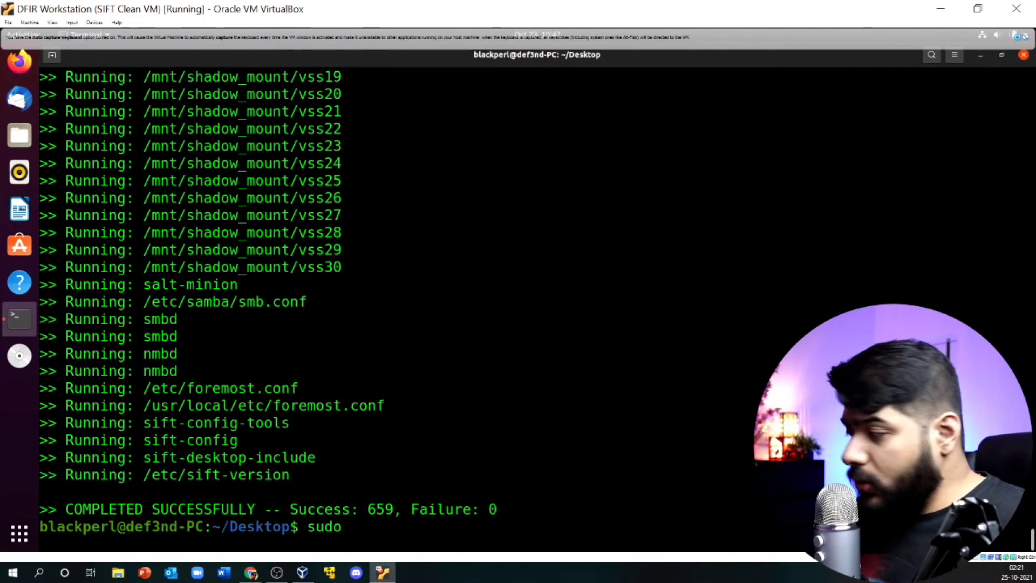
{"action": "type", "text": "rebott"}
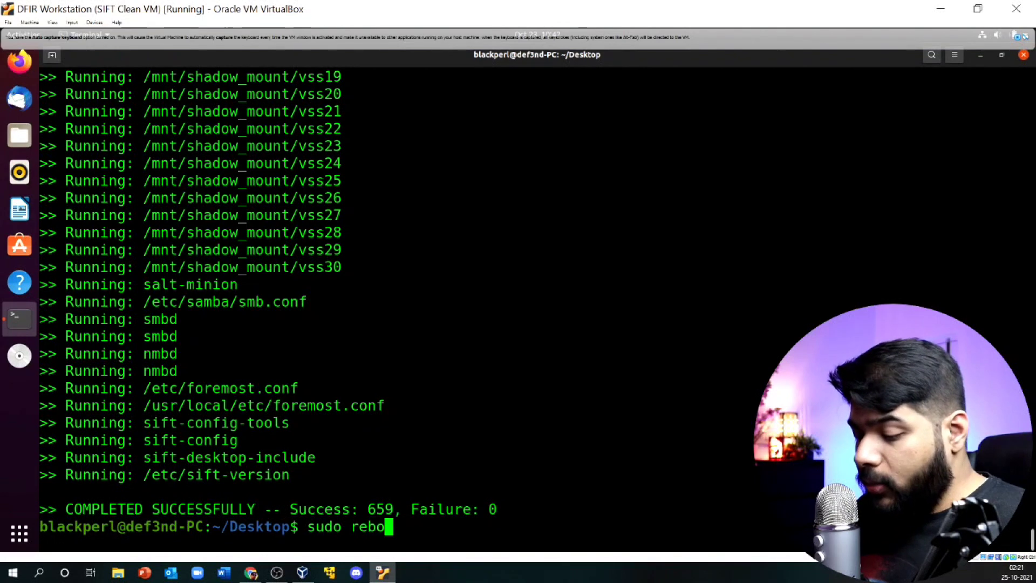
{"action": "key", "text": "BackSpace"}
{"action": "key", "text": "BackSpace"}
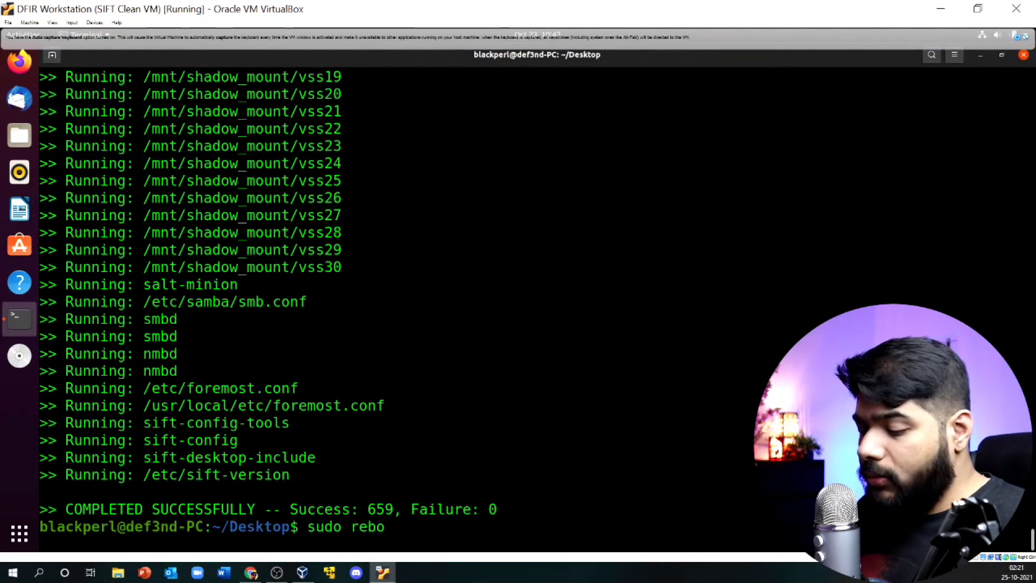
{"action": "type", "text": "ot"}
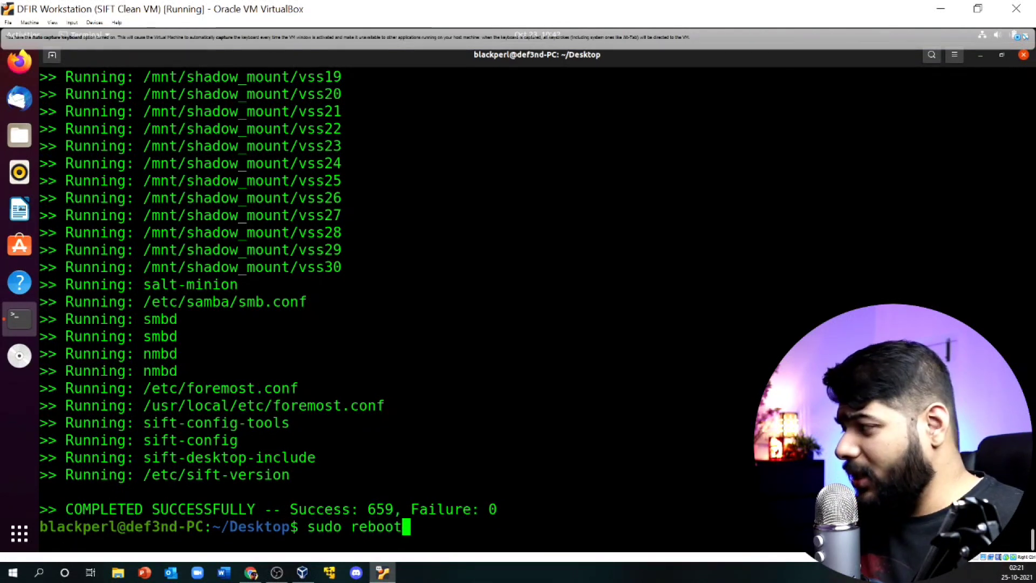
{"action": "key", "text": "Return"}
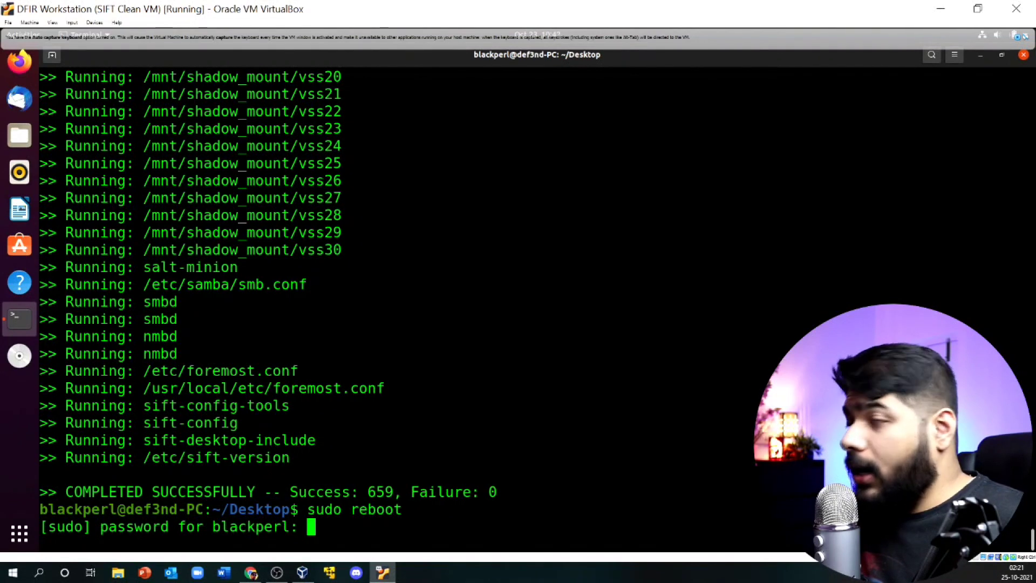
{"action": "key", "text": "Return"}
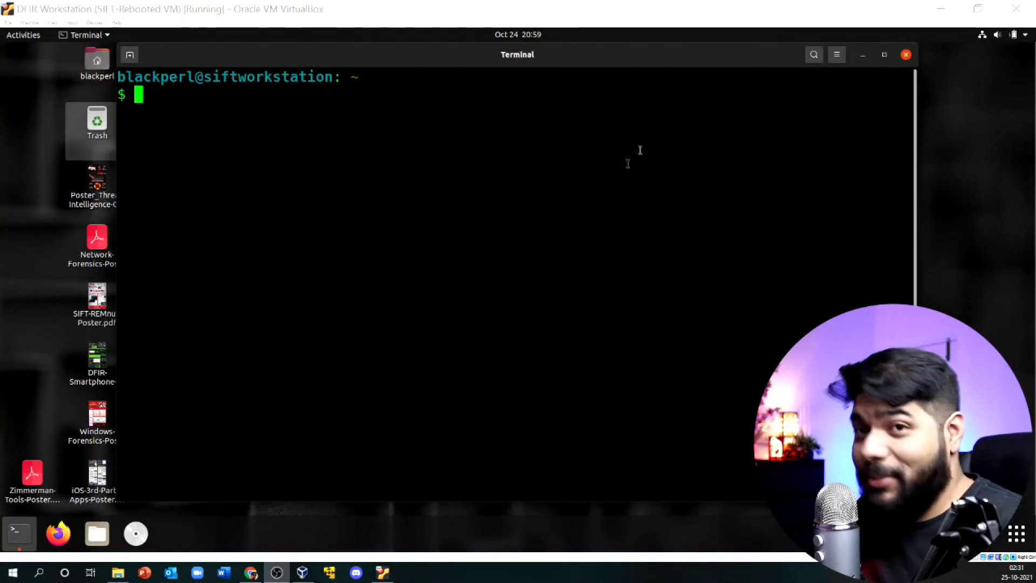
Step: Open a fresh terminal on the rebooted SIFT desktop, then switch to Chrome and back to the VM
{"action": "left_click", "coordinate": [863, 55]}
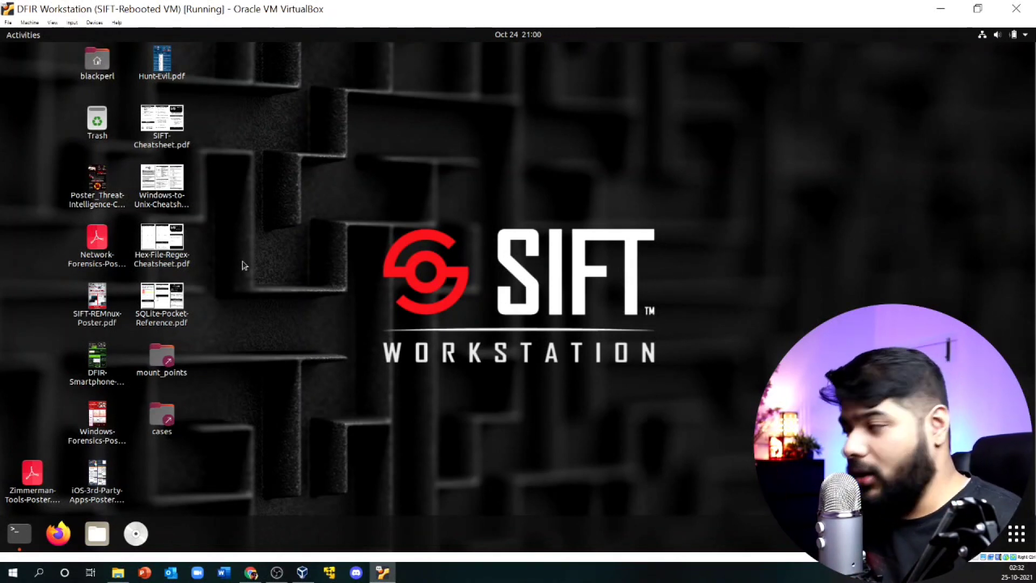
{"action": "left_click", "coordinate": [18, 533]}
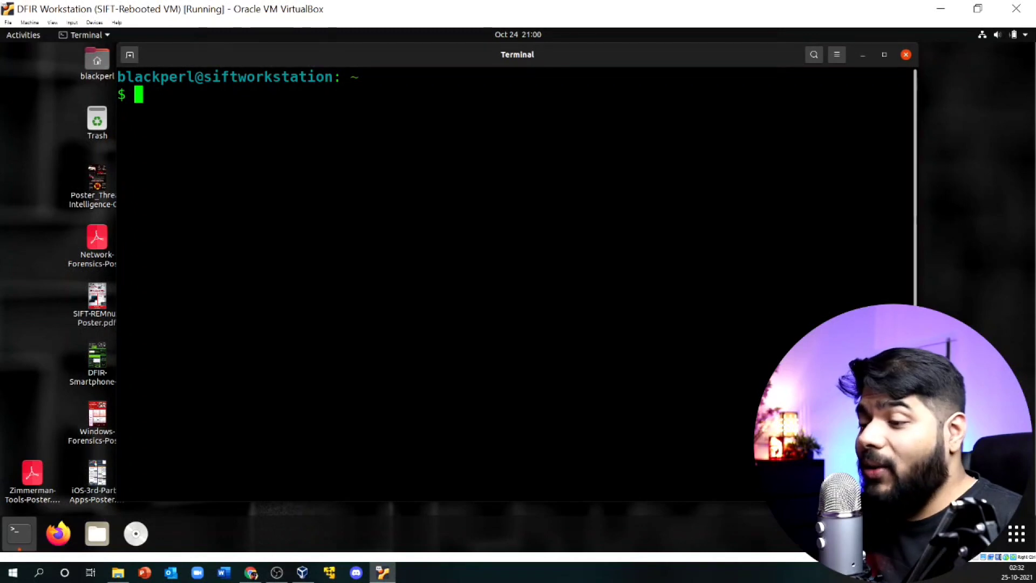
{"action": "key", "text": "alt+Tab"}
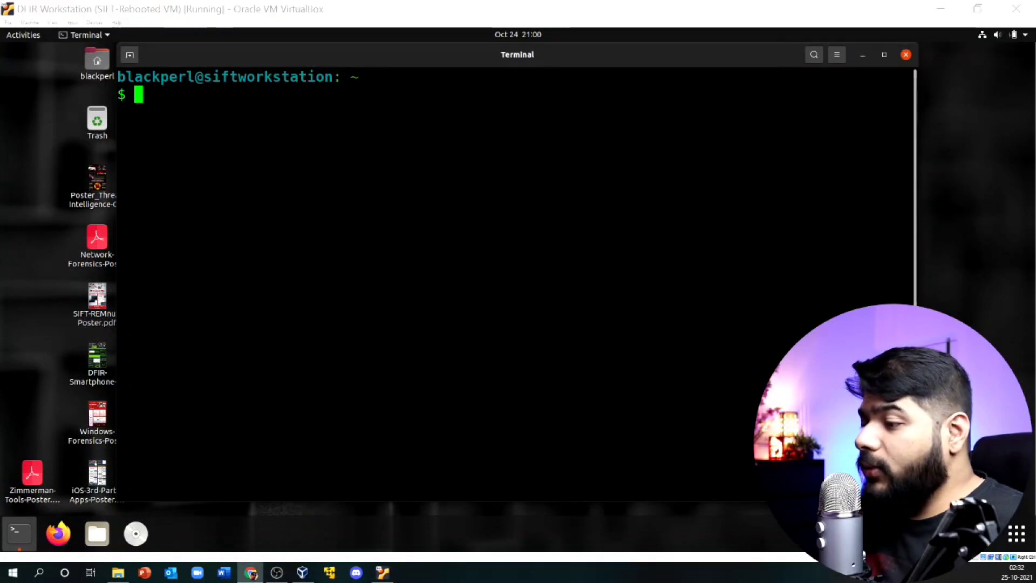
{"action": "left_click", "coordinate": [248, 113]}
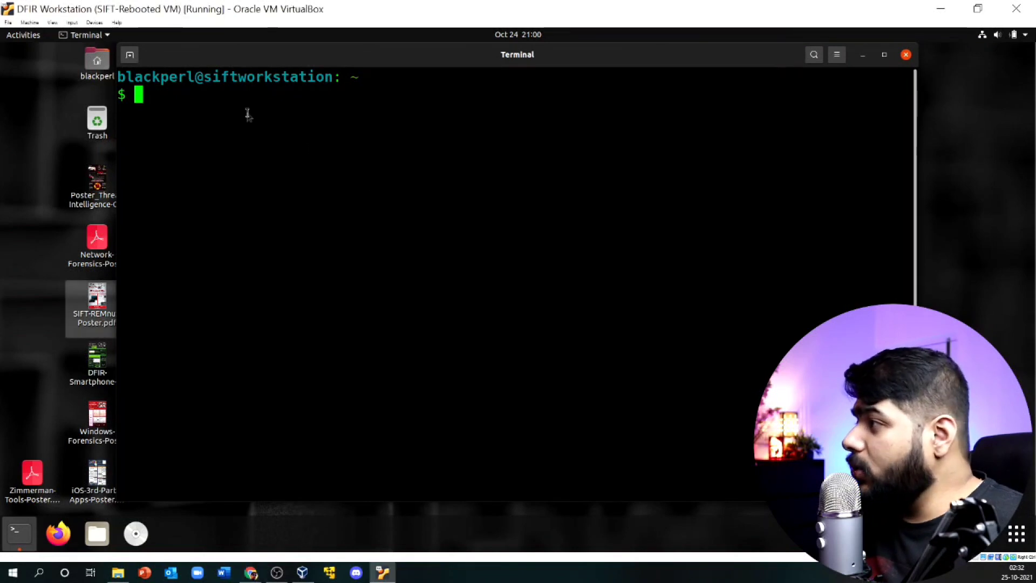
{"action": "right_click", "coordinate": [248, 112]}
{"action": "left_click", "coordinate": [273, 147]}
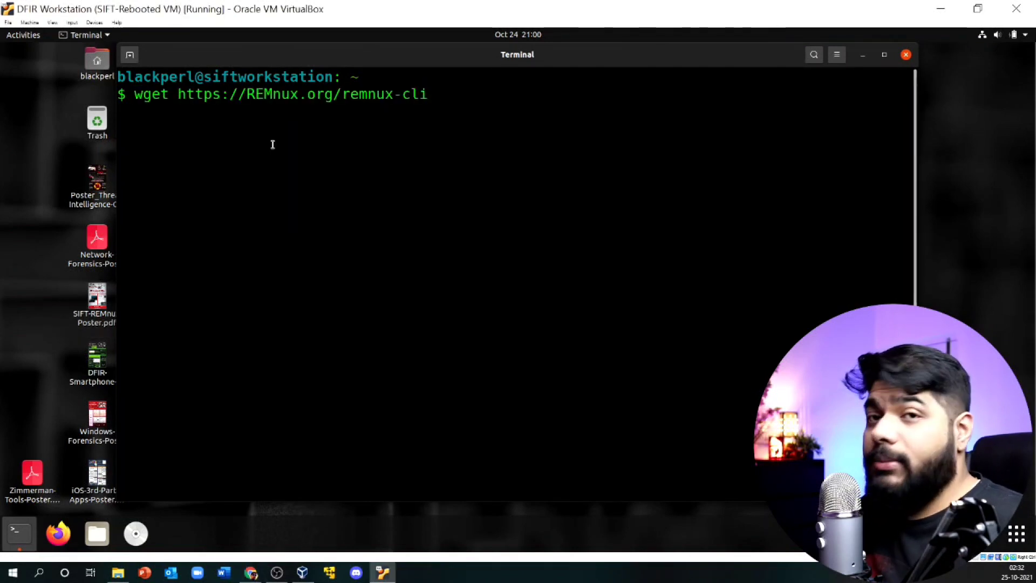
{"action": "key", "text": "Return"}
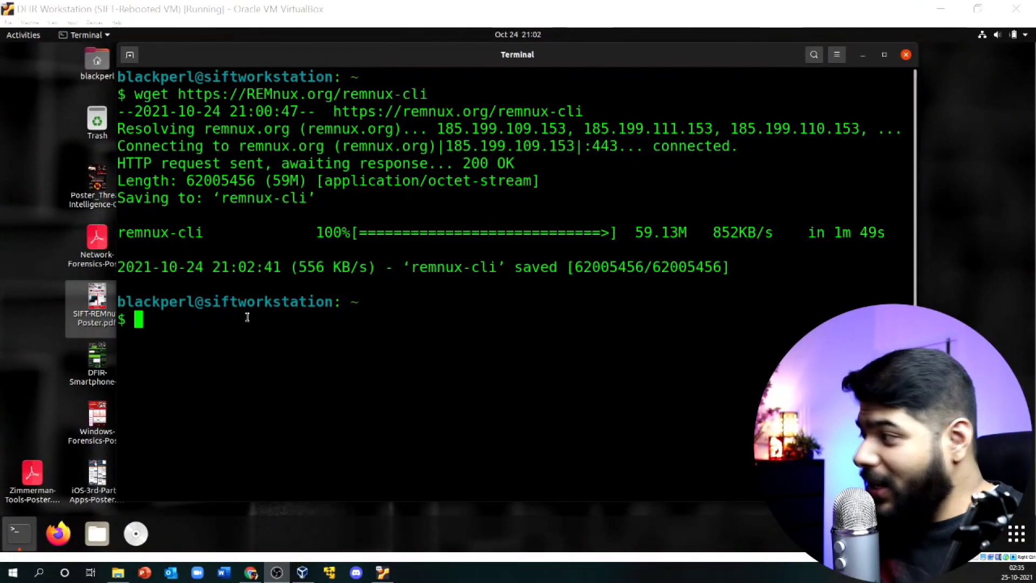
{"action": "left_click", "coordinate": [247, 317]}
Step: Rename the downloaded remnux-cli file to REMNUX with mv
{"action": "type", "text": "m"}
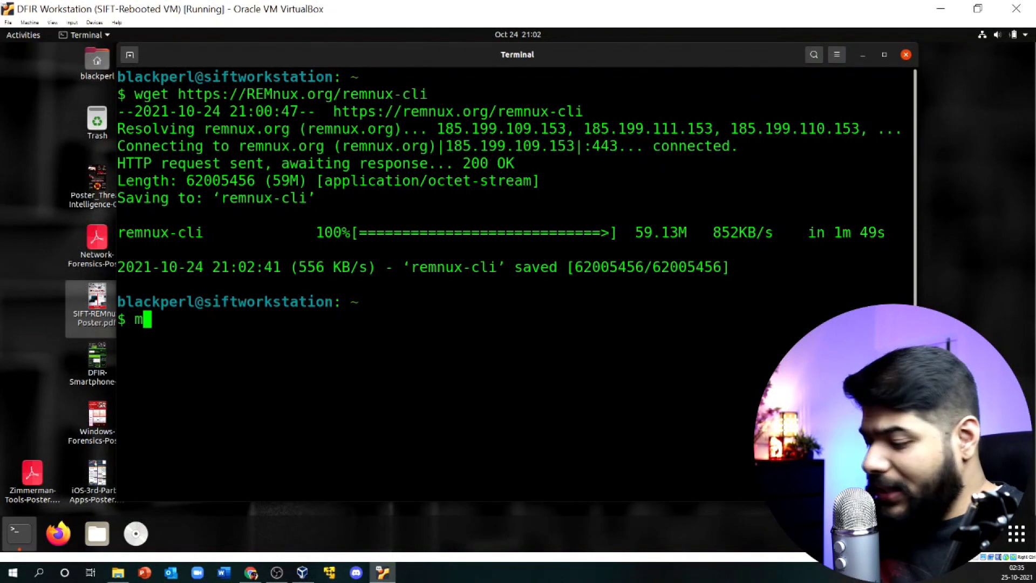
{"action": "type", "text": "v "}
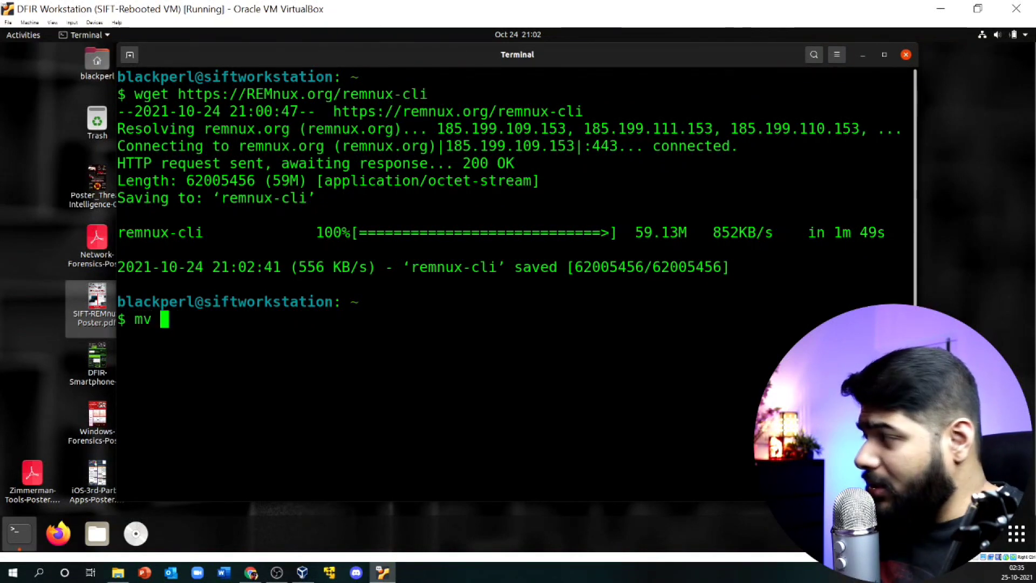
{"action": "type", "text": "rem"}
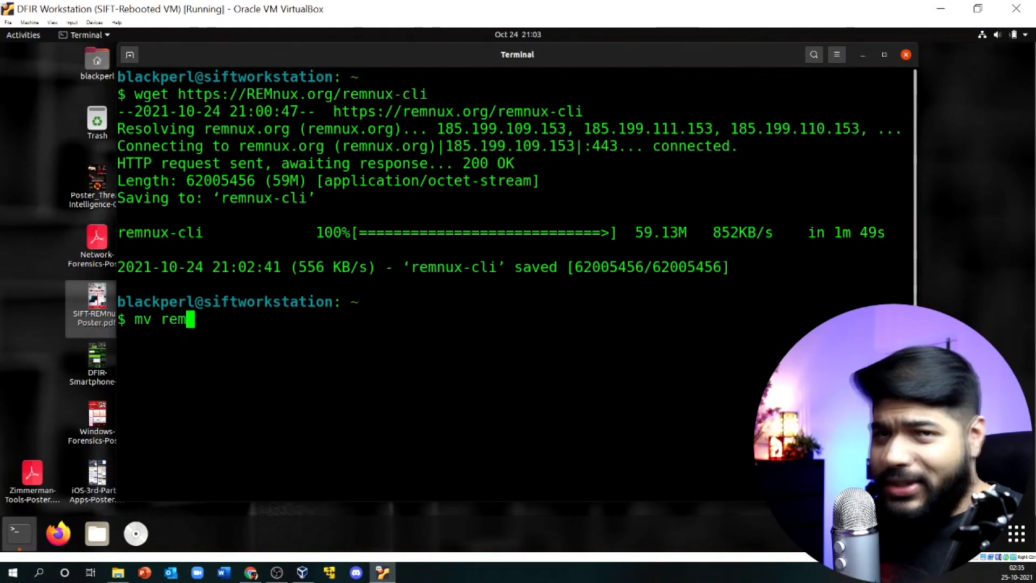
{"action": "key", "text": "Tab"}
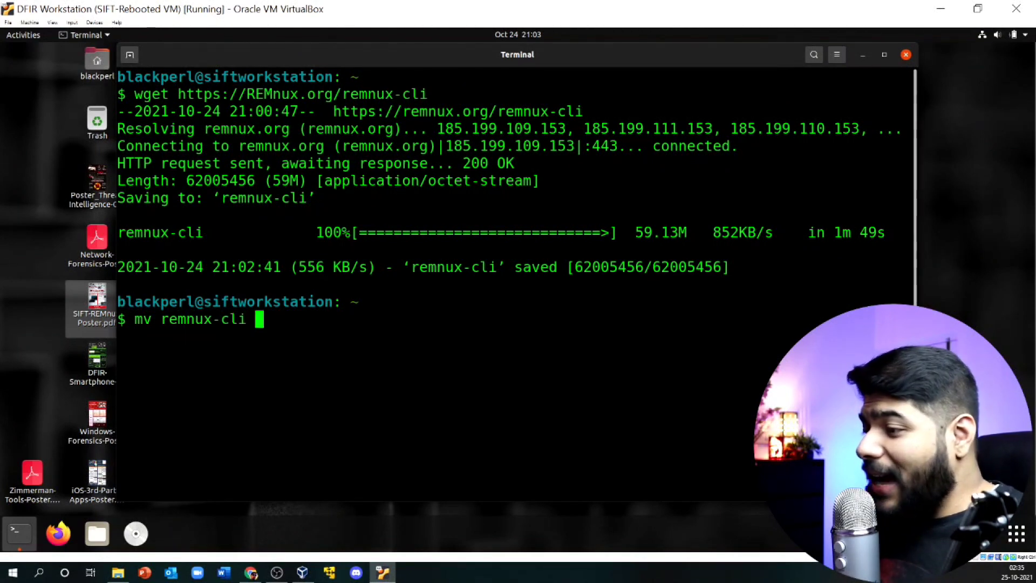
{"action": "type", "text": "REMNUX"}
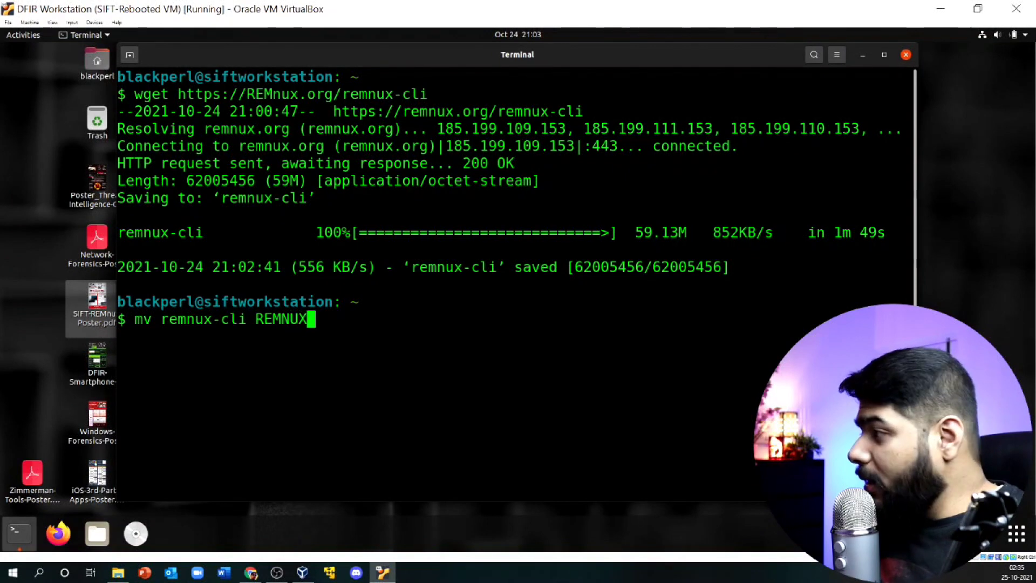
{"action": "key", "text": "Return"}
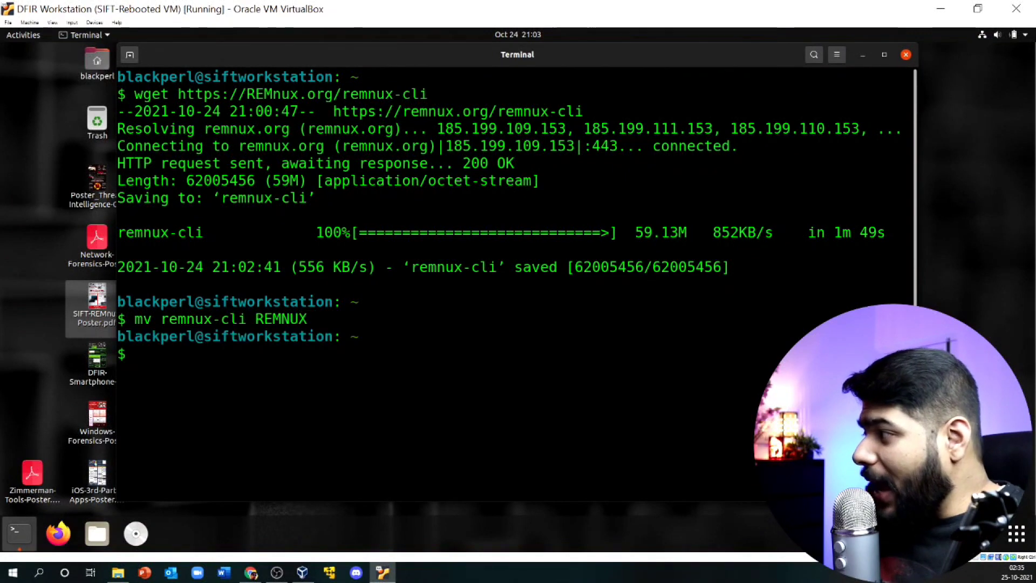
Step: Make REMNUX executable with sudo chmod +x, entering the administrator password
{"action": "type", "text": "sudo"}
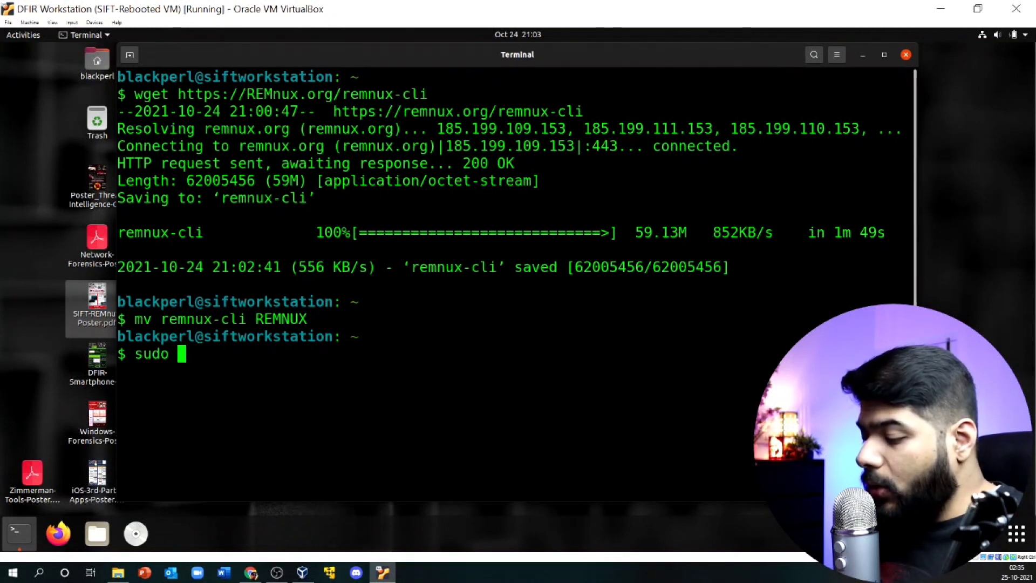
{"action": "type", "text": "chmod +"}
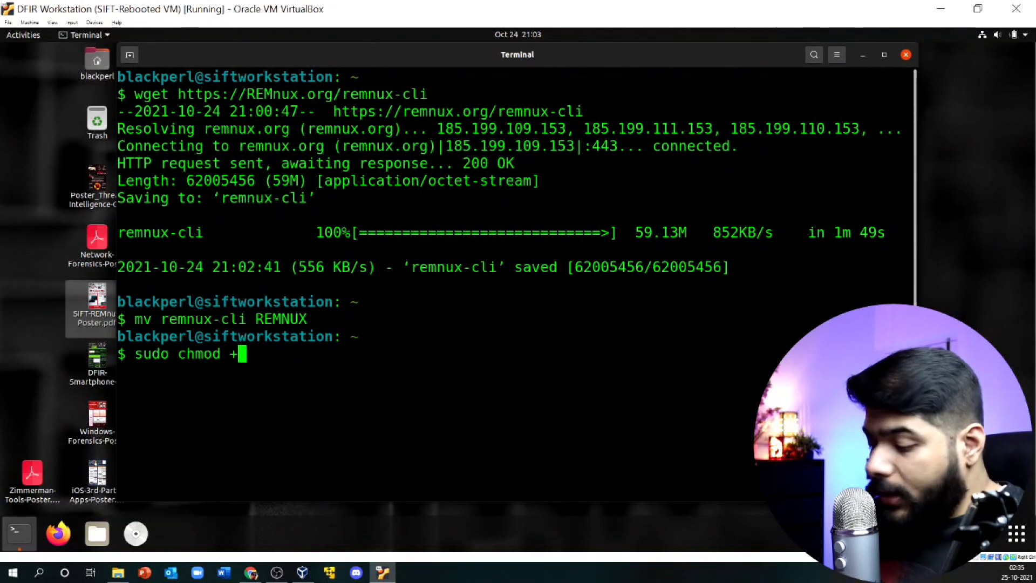
{"action": "type", "text": "x R"}
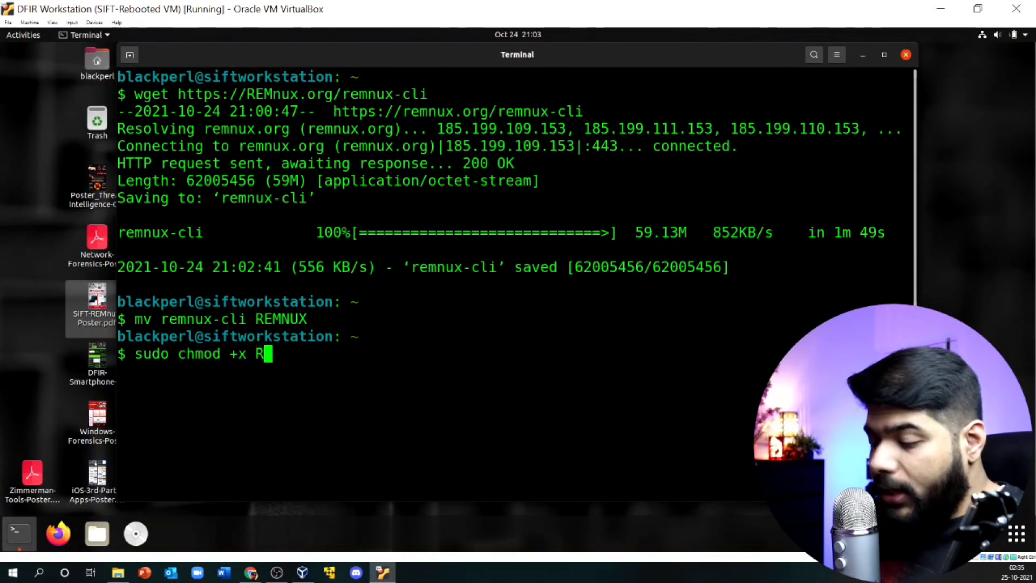
{"action": "key", "text": "Tab"}
{"action": "key", "text": "Return"}
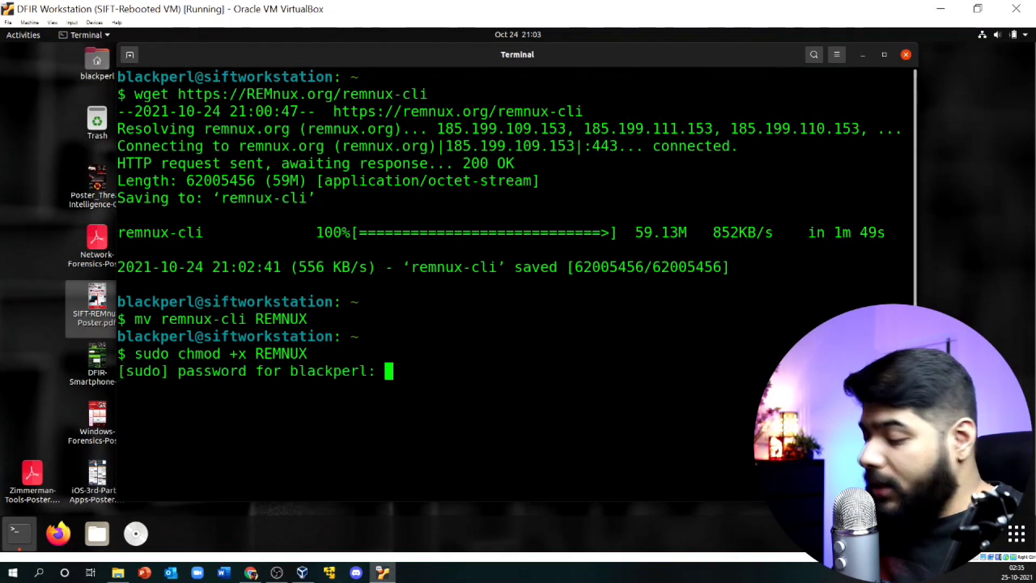
{"action": "key", "text": "Return"}
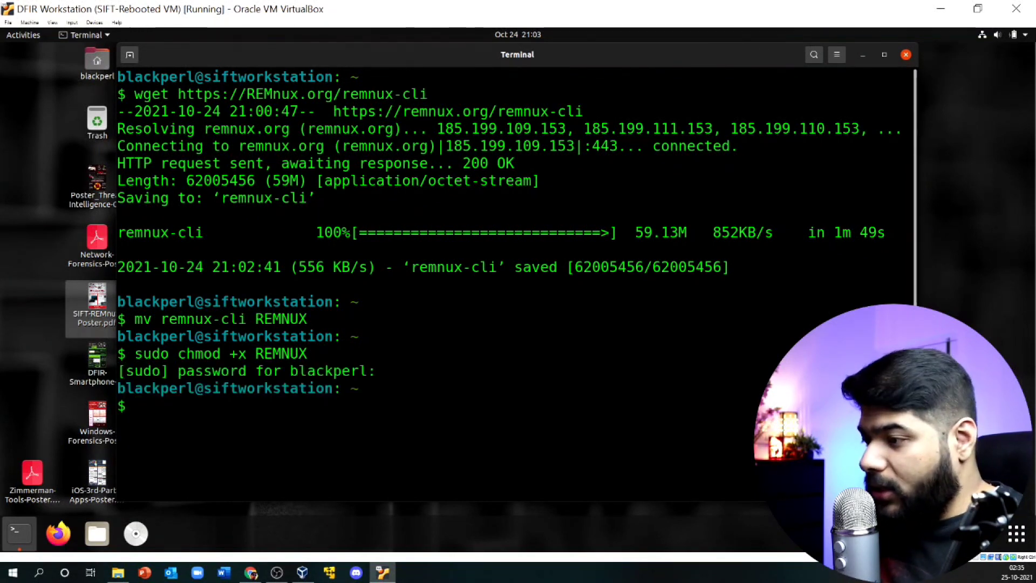
Step: Move REMNUX into /usr/local/bin with sudo mv, correcting the mistyped path
{"action": "type", "text": "sudo"}
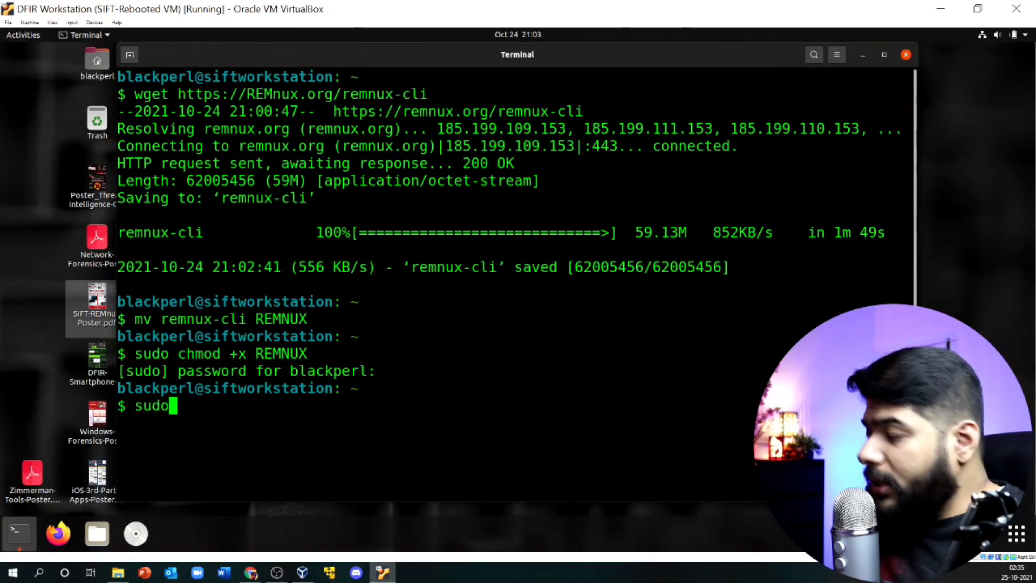
{"action": "type", "text": " mv"}
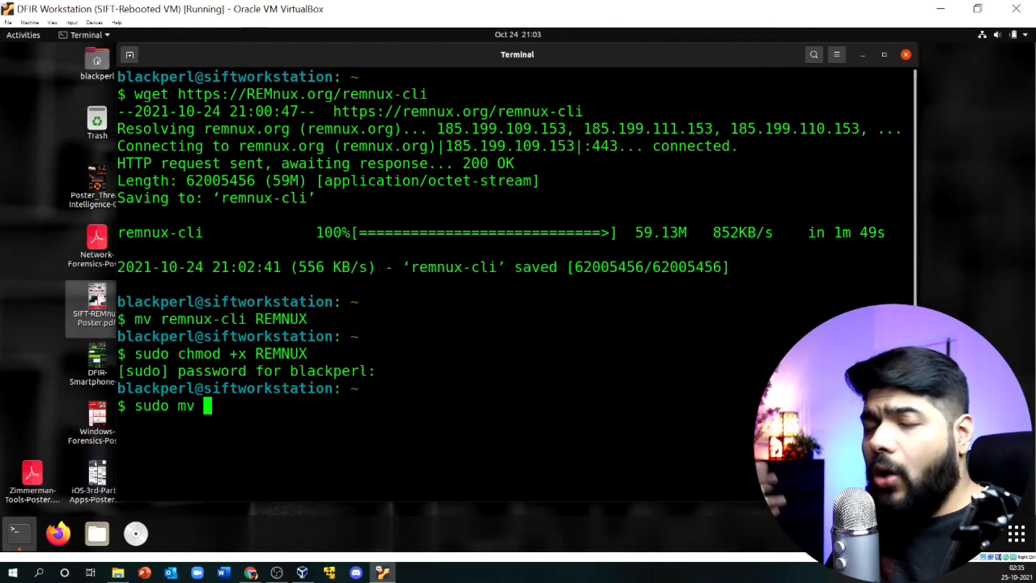
{"action": "type", "text": " /etc/"}
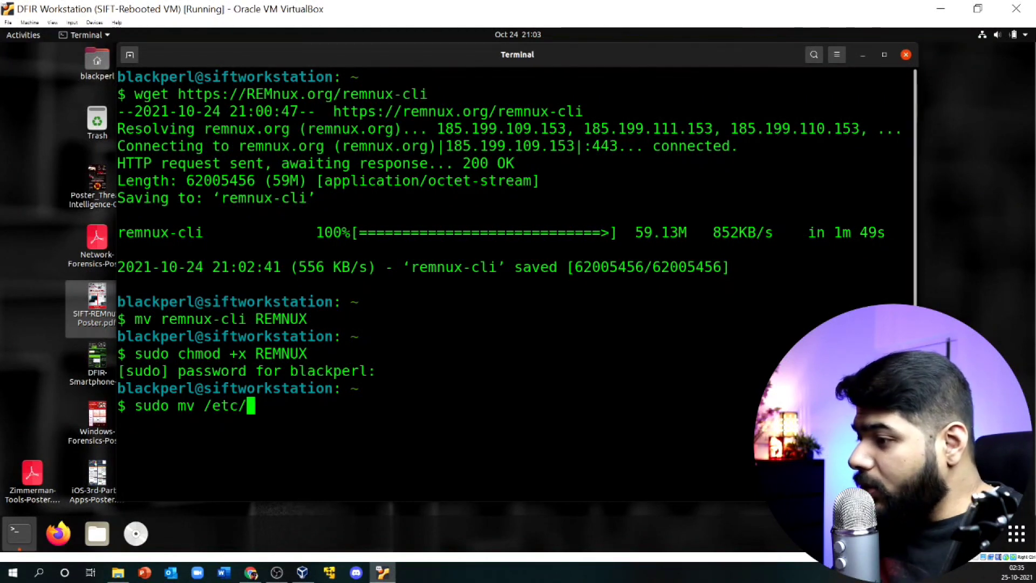
{"action": "key", "text": "BackSpace"}
{"action": "key", "text": "BackSpace"}
{"action": "key", "text": "BackSpace"}
{"action": "key", "text": "BackSpace"}
{"action": "key", "text": "BackSpace"}
{"action": "type", "text": "REMNUX "}
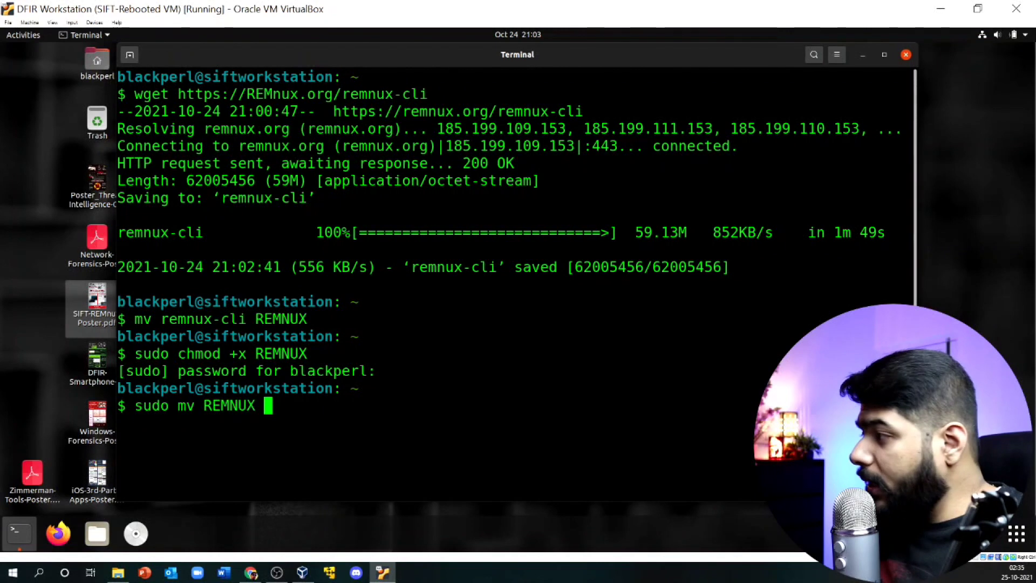
{"action": "type", "text": "/"}
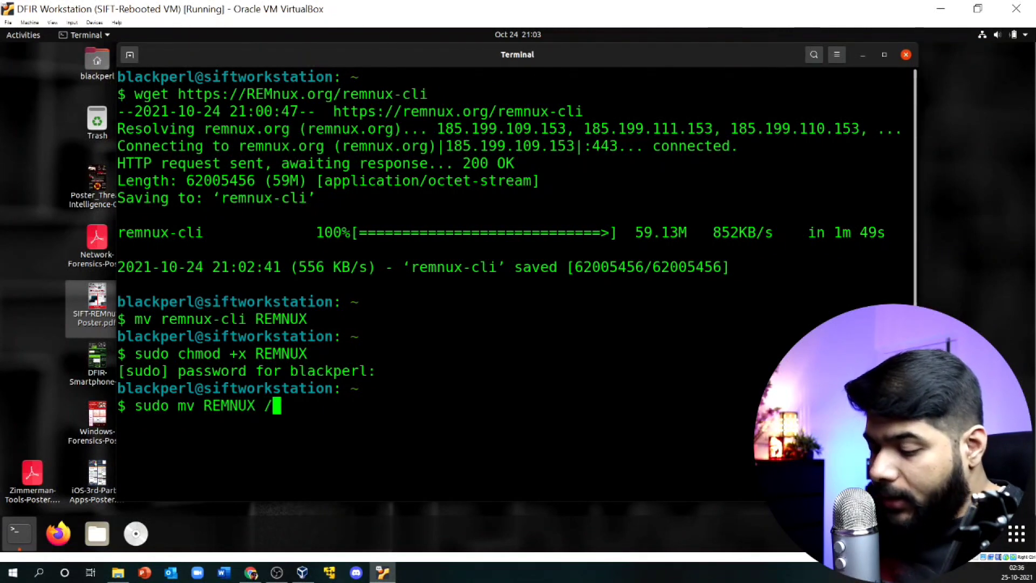
{"action": "type", "text": "usr/lk"}
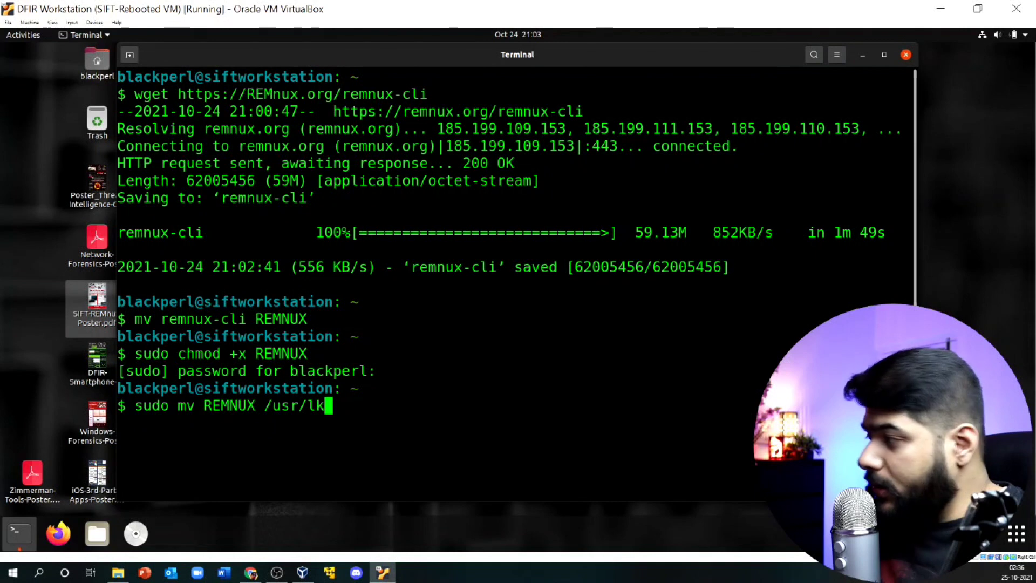
{"action": "key", "text": "BackSpace"}
{"action": "type", "text": "ocal/b"}
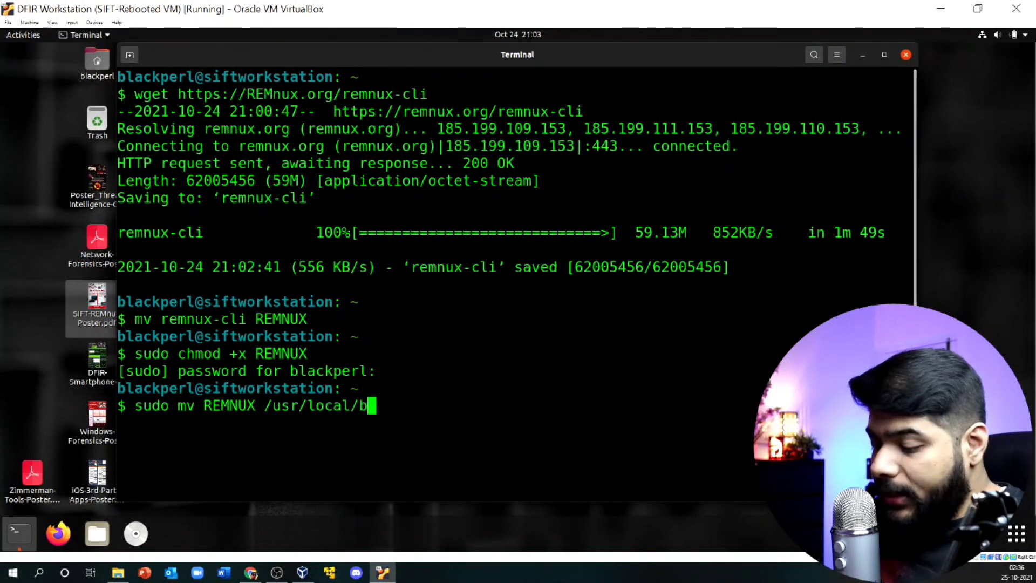
{"action": "type", "text": "in"}
{"action": "key", "text": "Return"}
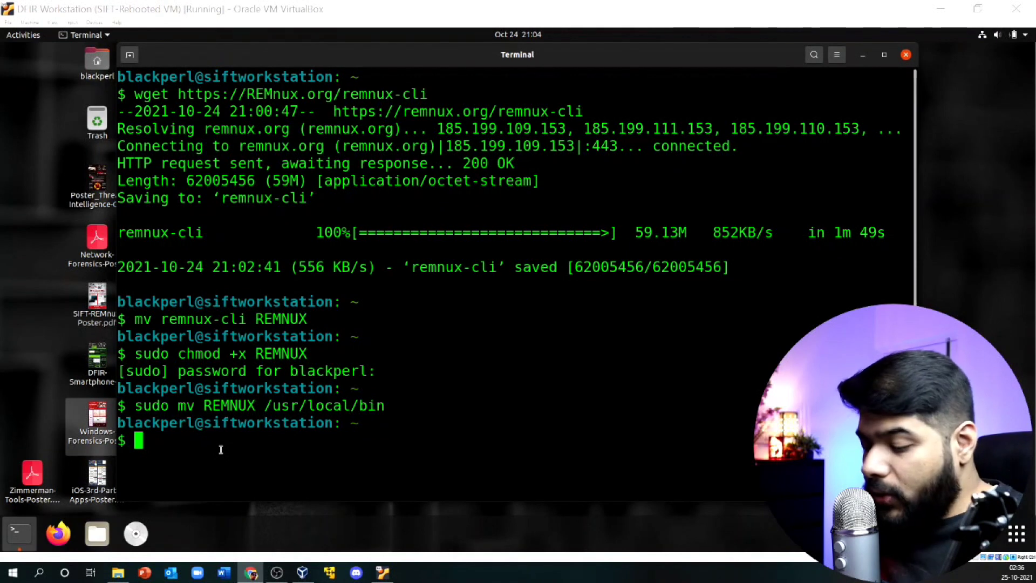
Step: Clear the terminal and run sudo REMNUX install --mode=addon, waiting for 799 successes, 0 failures
{"action": "type", "text": "clear"}
{"action": "key", "text": "Return"}
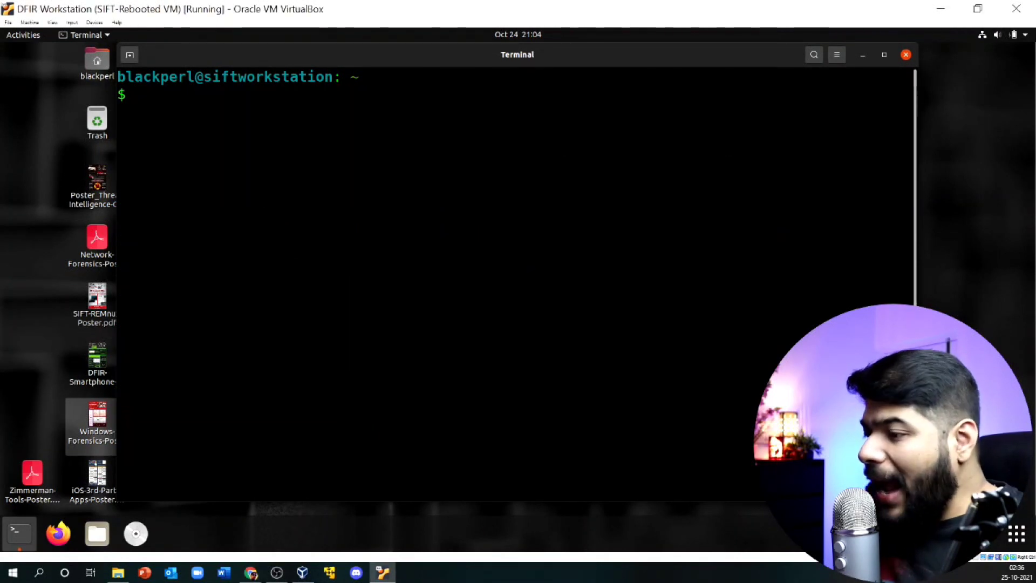
{"action": "type", "text": "sudo "}
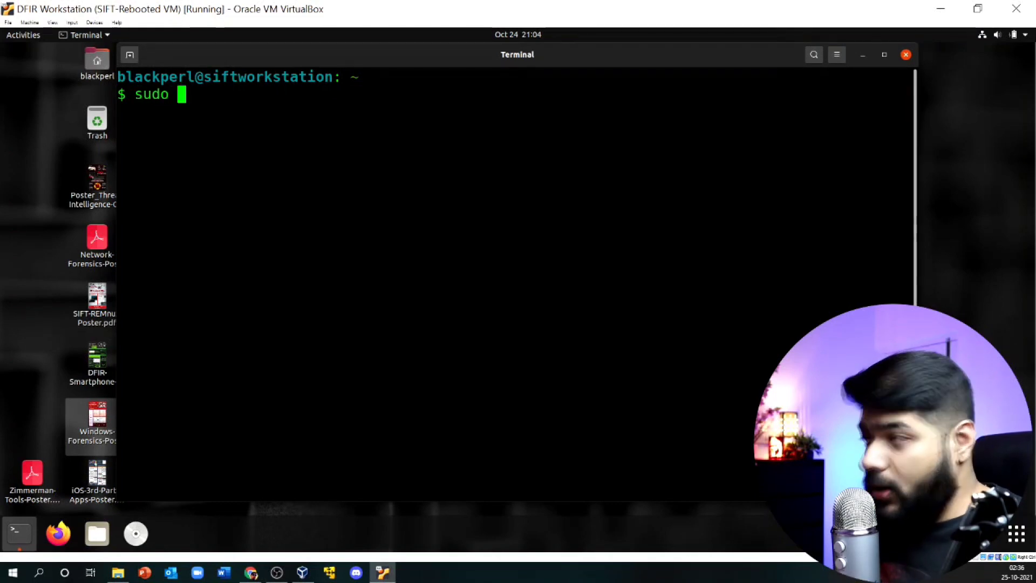
{"action": "type", "text": "re"}
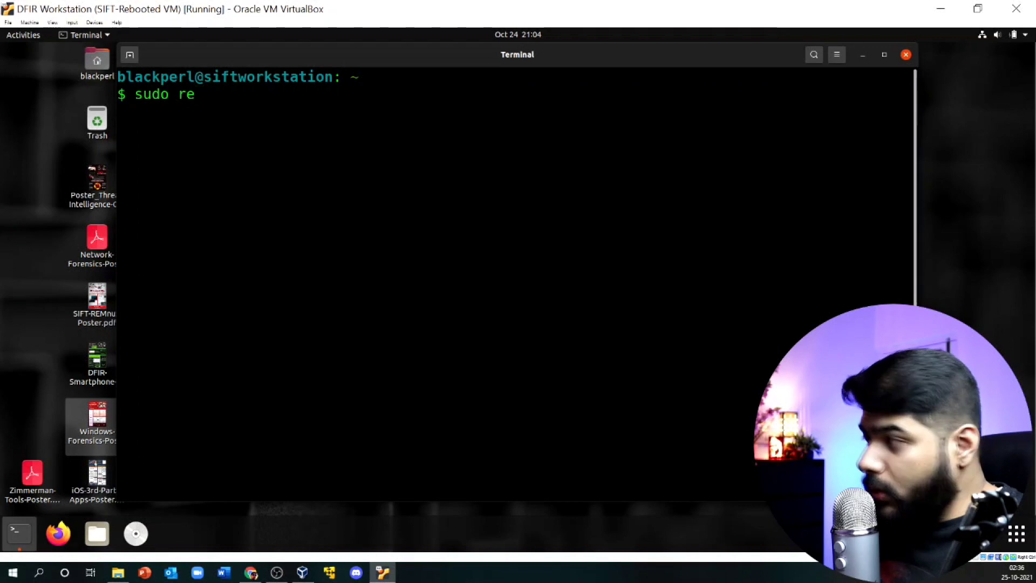
{"action": "type", "text": "REMNUX"}
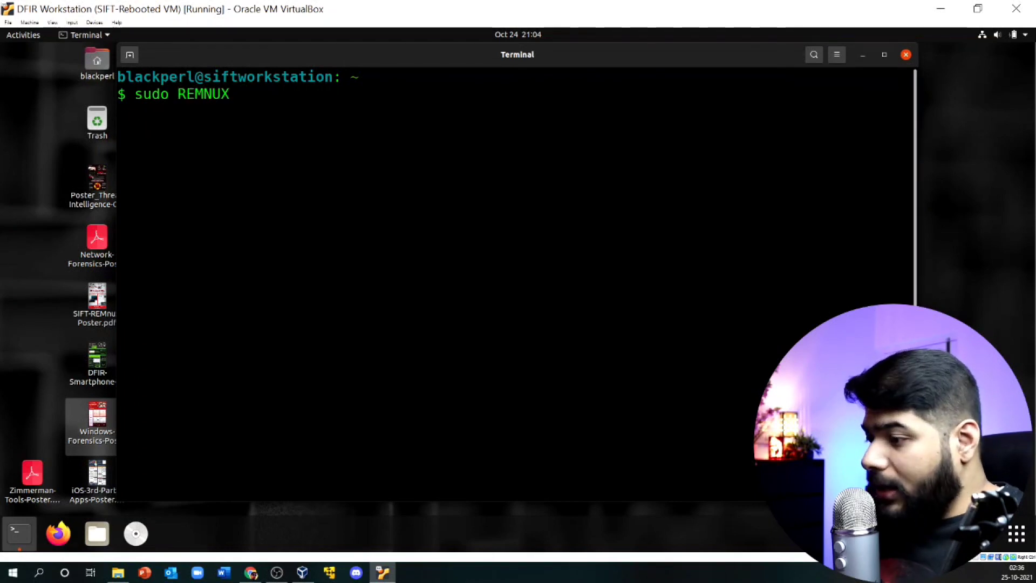
{"action": "type", "text": " in"}
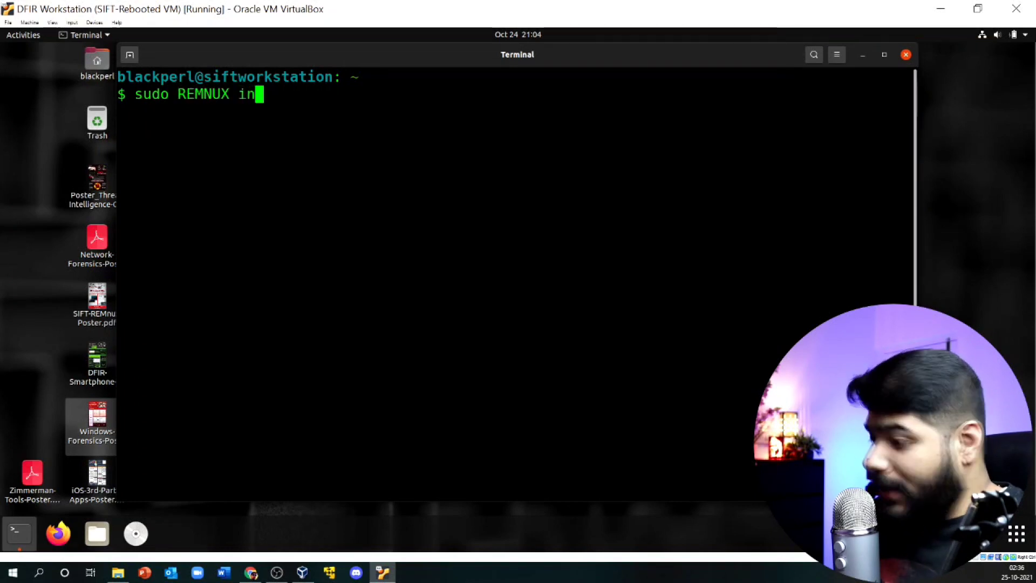
{"action": "type", "text": "stall "}
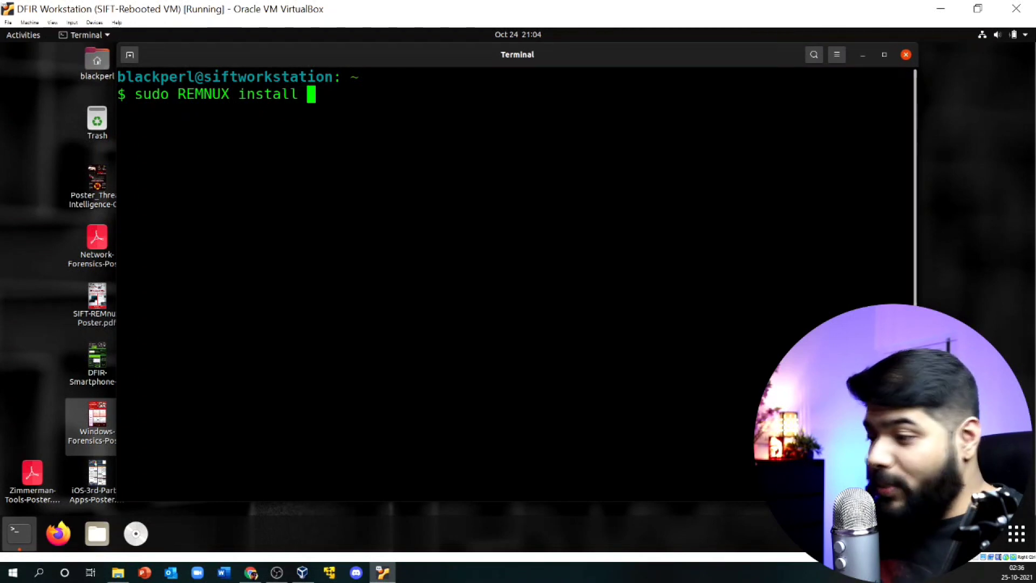
{"action": "type", "text": "-"}
{"action": "key", "text": "BackSpace"}
{"action": "type", "text": "--mode"}
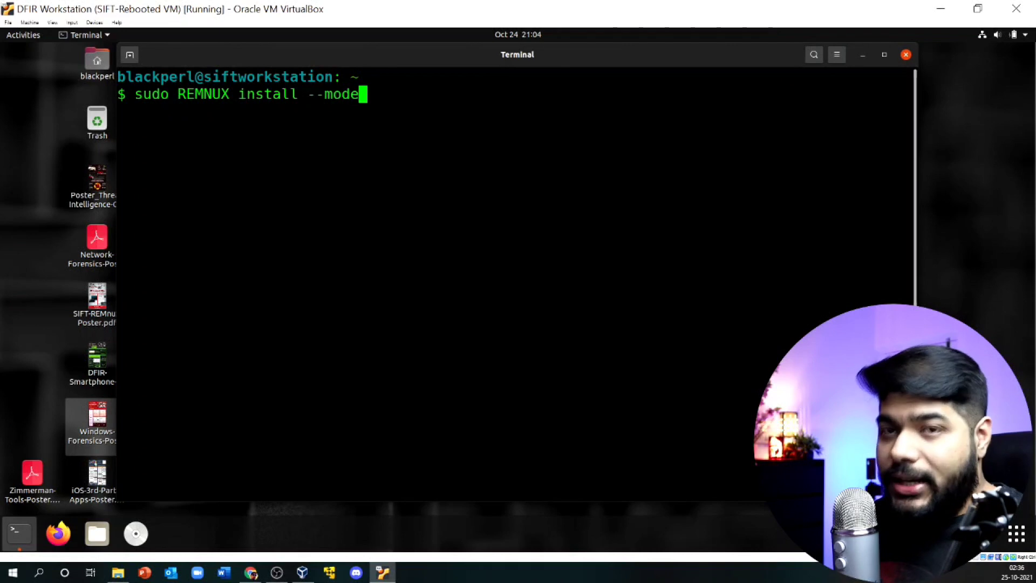
{"action": "type", "text": "=addon"}
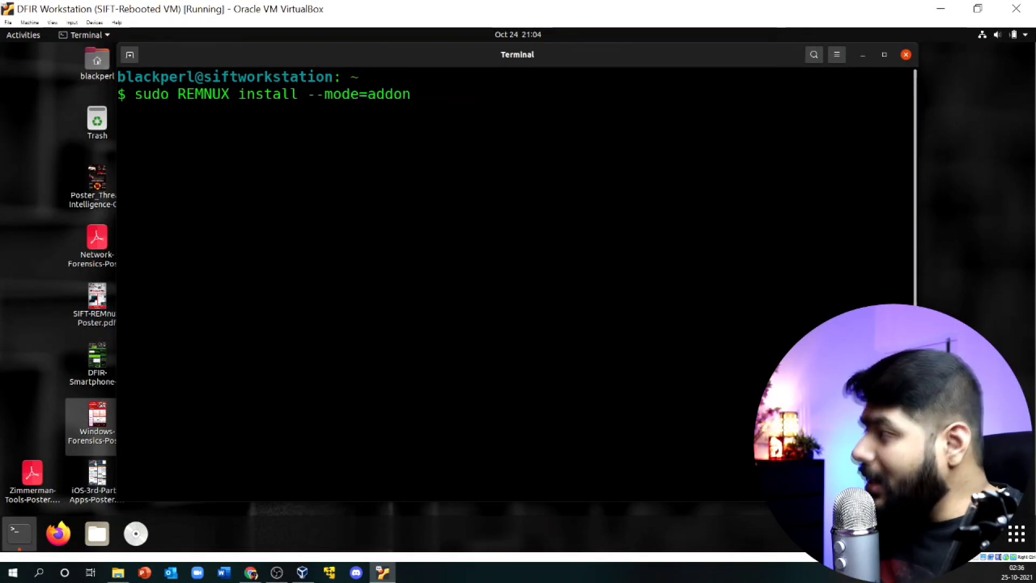
{"action": "key", "text": "Return"}
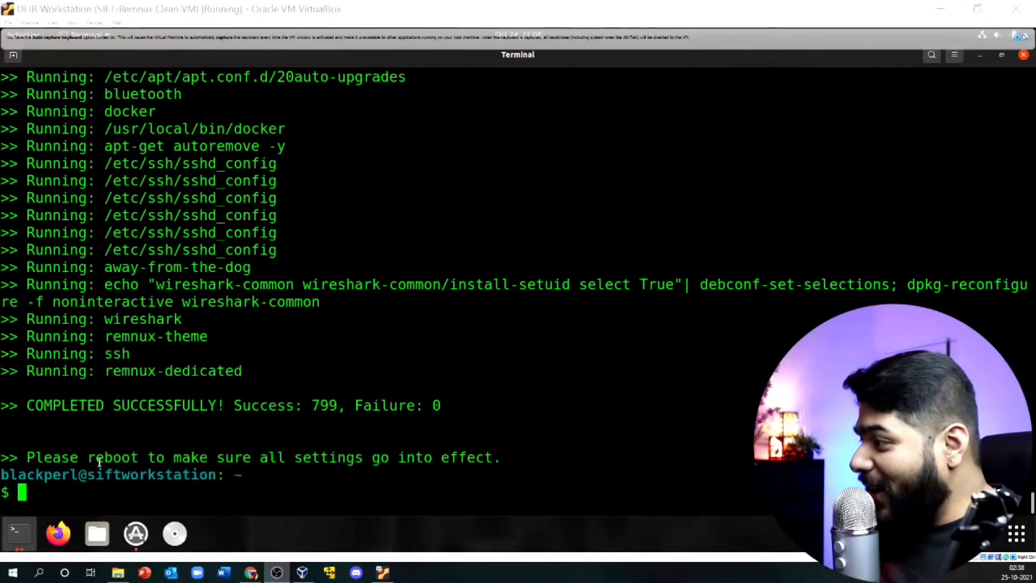
Step: Highlight the COMPLETED SUCCESSFULLY and Failure: 0 summary lines and scroll through the install log
{"action": "left_click_drag", "start_coordinate": [27, 406], "coordinate": [303, 405]}
{"action": "left_click_drag", "start_coordinate": [369, 405], "coordinate": [509, 405]}
{"action": "left_click", "coordinate": [181, 390]}
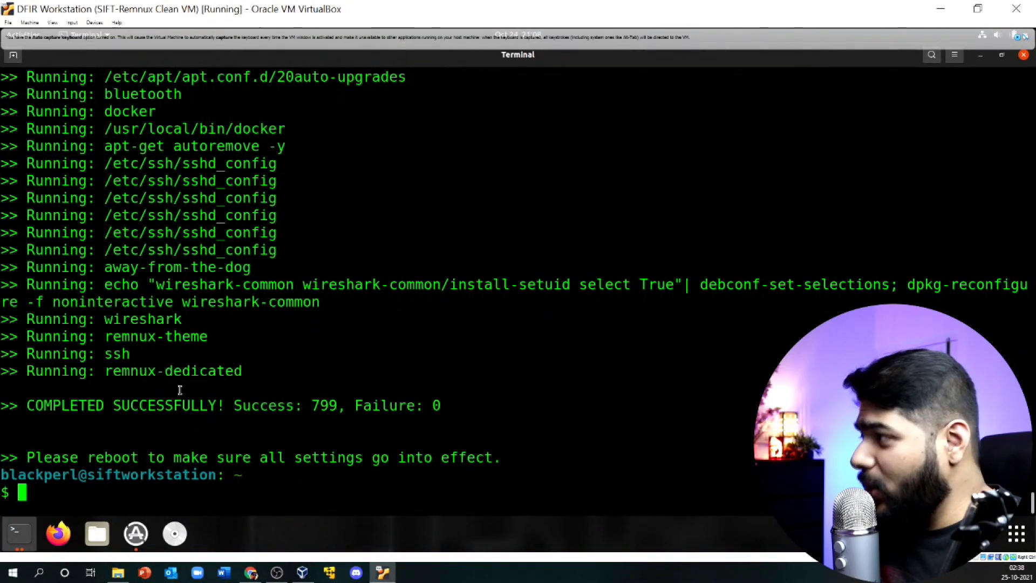
{"action": "scroll", "coordinate": [137, 320], "scroll_direction": "up", "scroll_amount": 20}
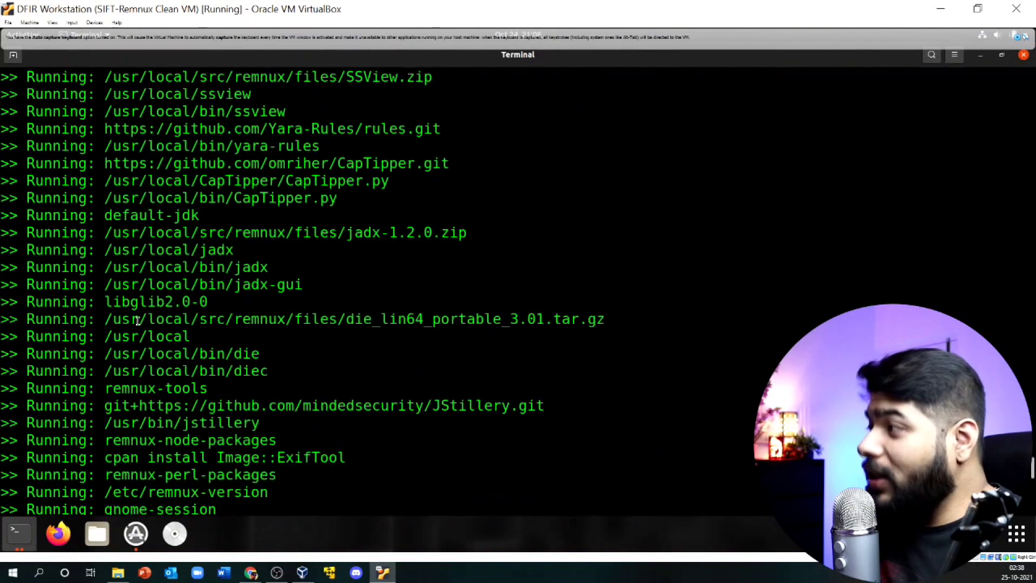
{"action": "scroll", "coordinate": [138, 321], "scroll_direction": "up", "scroll_amount": 15}
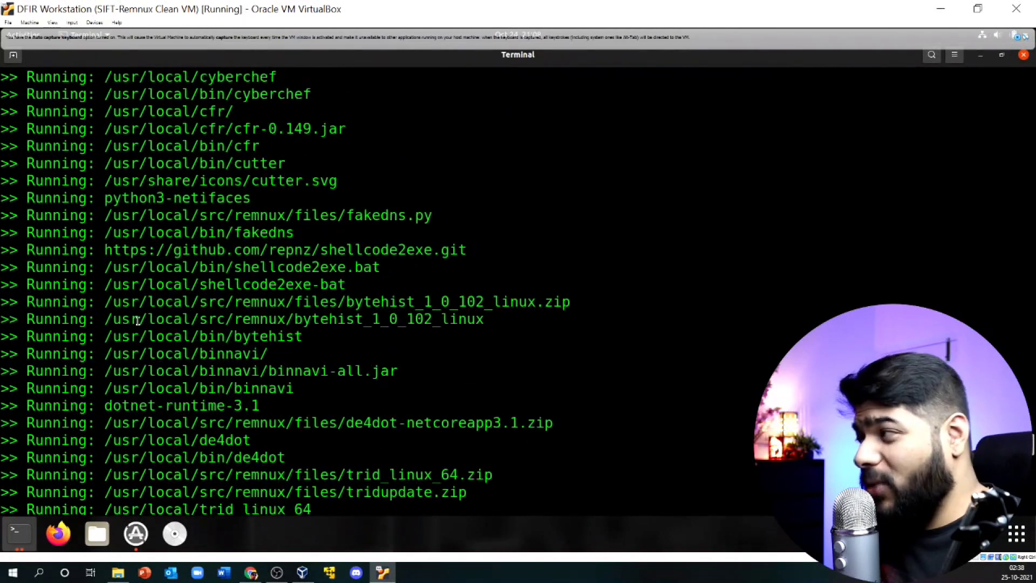
{"action": "scroll", "coordinate": [138, 321], "scroll_direction": "down", "scroll_amount": 20}
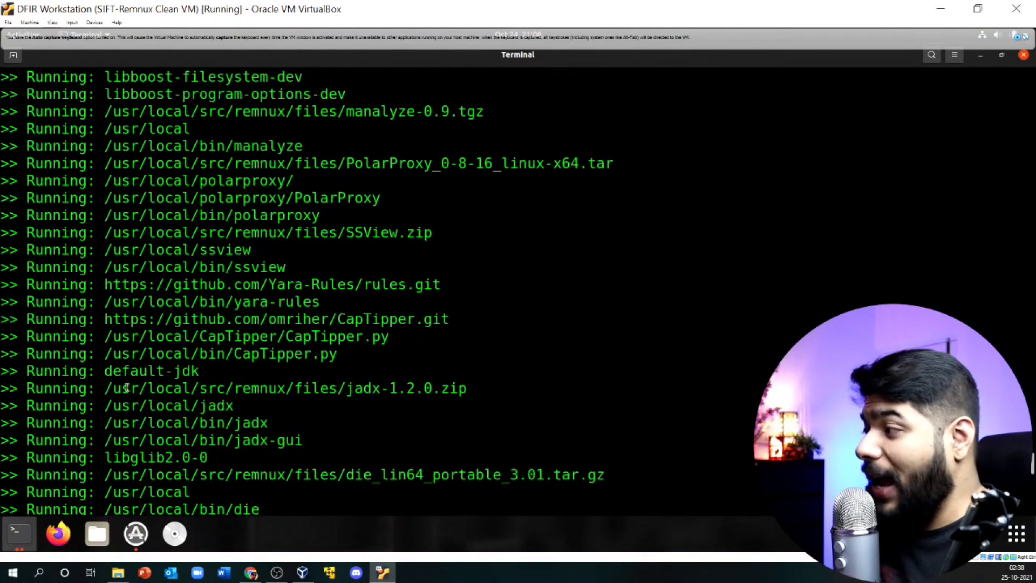
{"action": "scroll", "coordinate": [128, 410], "scroll_direction": "down", "scroll_amount": 18}
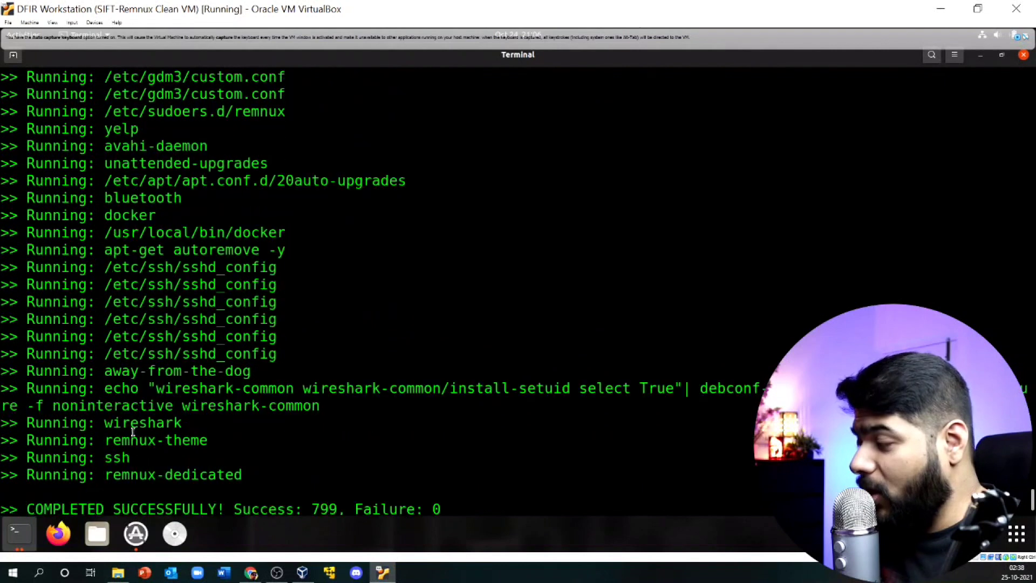
Step: Mark the reboot reminder, minimize the terminal and dismiss the Software Updater prompt
{"action": "left_click_drag", "start_coordinate": [26, 457], "coordinate": [202, 451]}
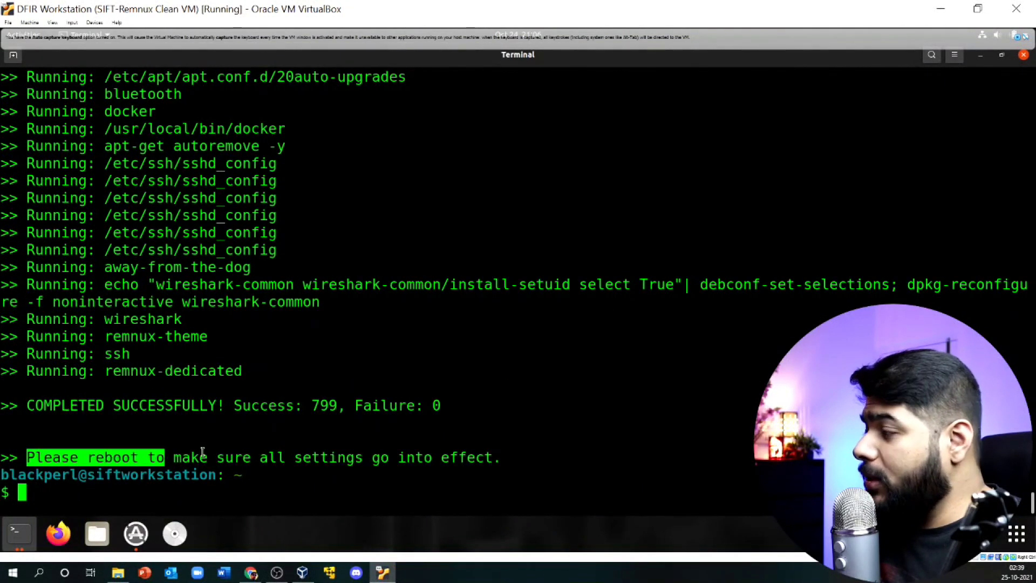
{"action": "left_click", "coordinate": [980, 56]}
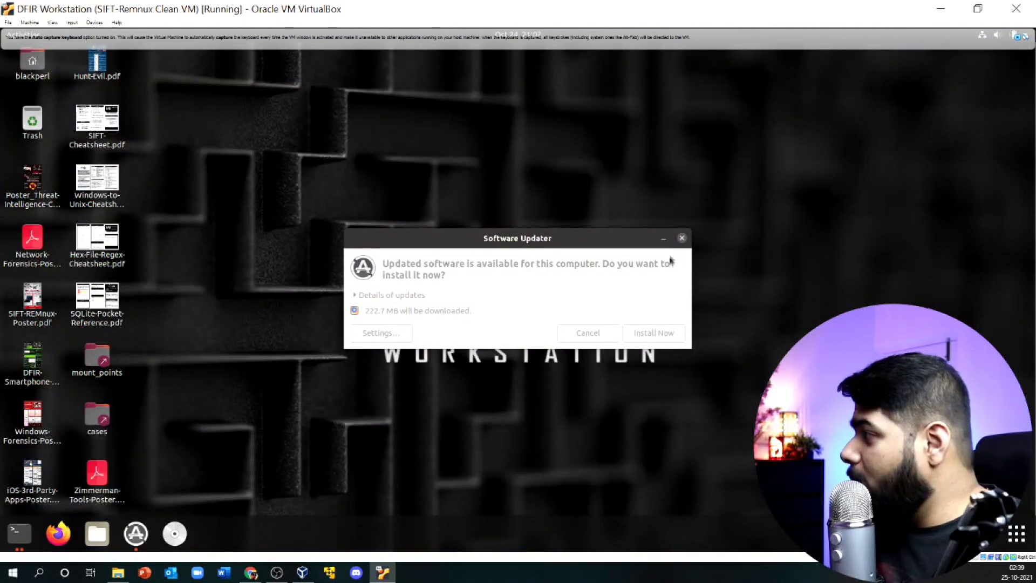
{"action": "left_click", "coordinate": [681, 238]}
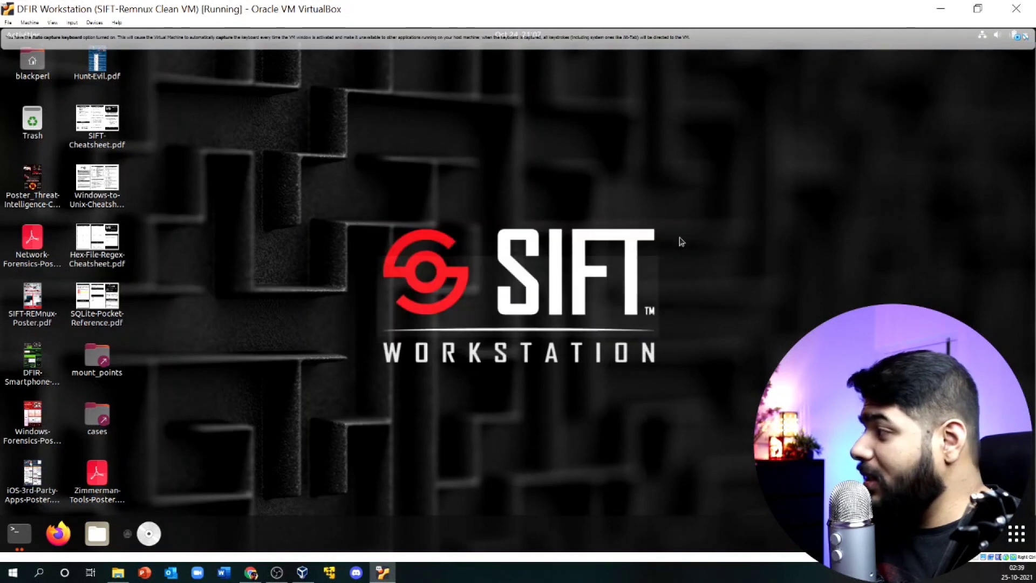
Step: Clear the terminal and run vol.py --info to review Volatility's version and plugin list
{"action": "left_click", "coordinate": [28, 533]}
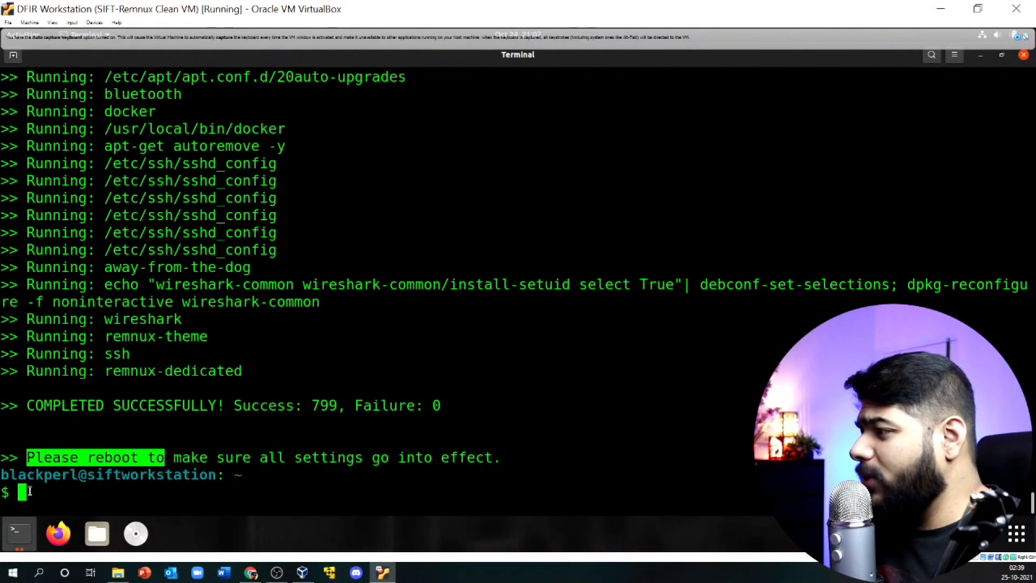
{"action": "type", "text": "clear"}
{"action": "key", "text": "Return"}
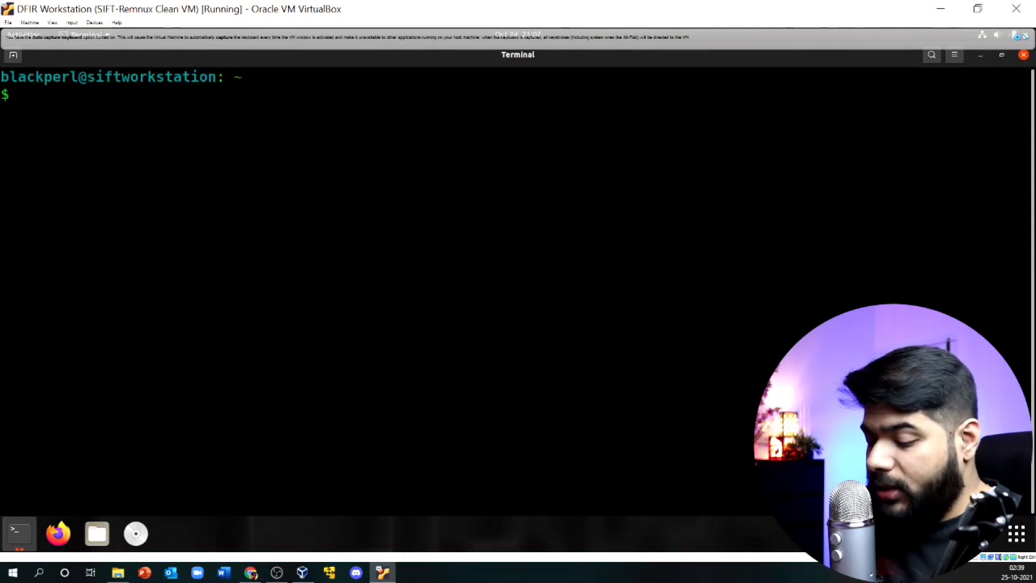
{"action": "type", "text": "vol.py --info"}
{"action": "key", "text": "Return"}
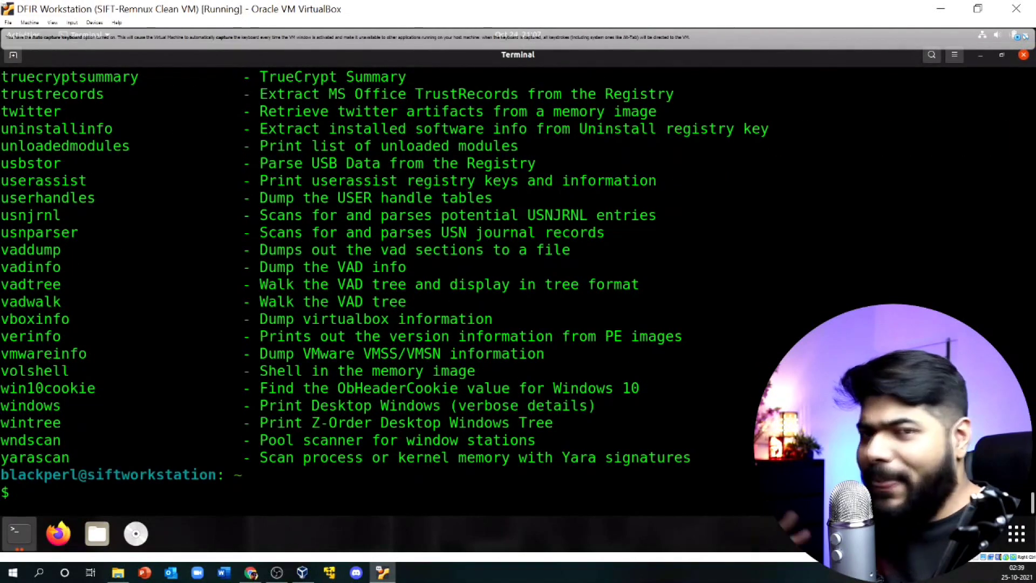
{"action": "scroll", "coordinate": [202, 316], "scroll_direction": "up", "scroll_amount": 7}
{"action": "scroll", "coordinate": [194, 307], "scroll_direction": "up", "scroll_amount": 17}
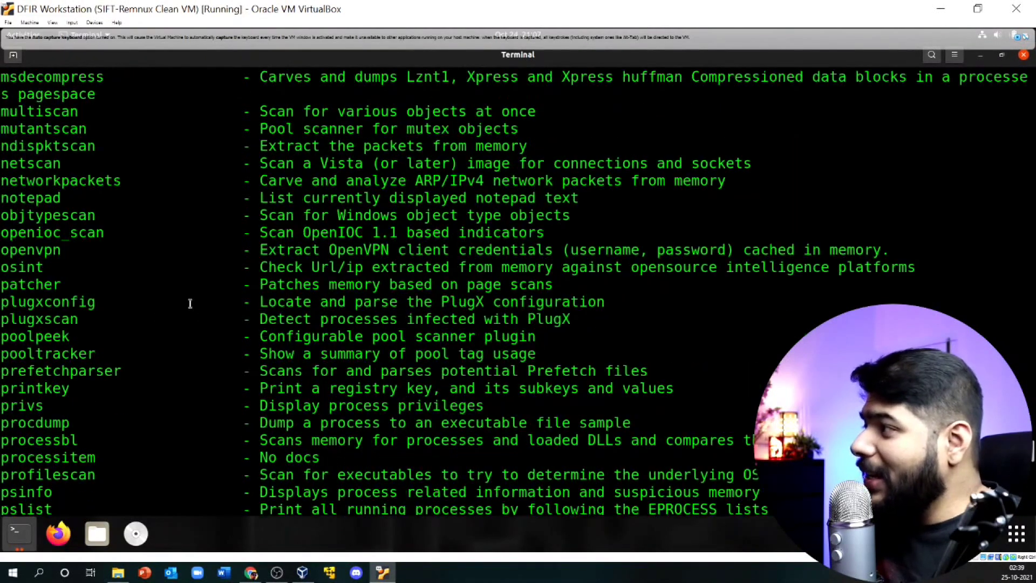
{"action": "scroll", "coordinate": [153, 432], "scroll_direction": "down", "scroll_amount": 13}
{"action": "scroll", "coordinate": [144, 459], "scroll_direction": "down", "scroll_amount": 14}
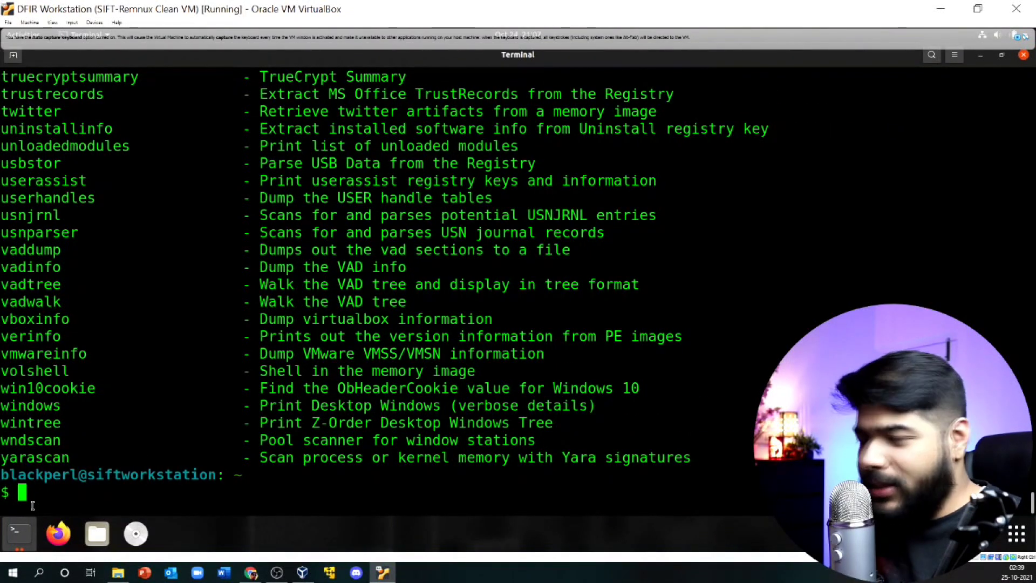
Step: Run clamscan --help to review ClamAV's options, then clear the terminal
{"action": "type", "text": "c"}
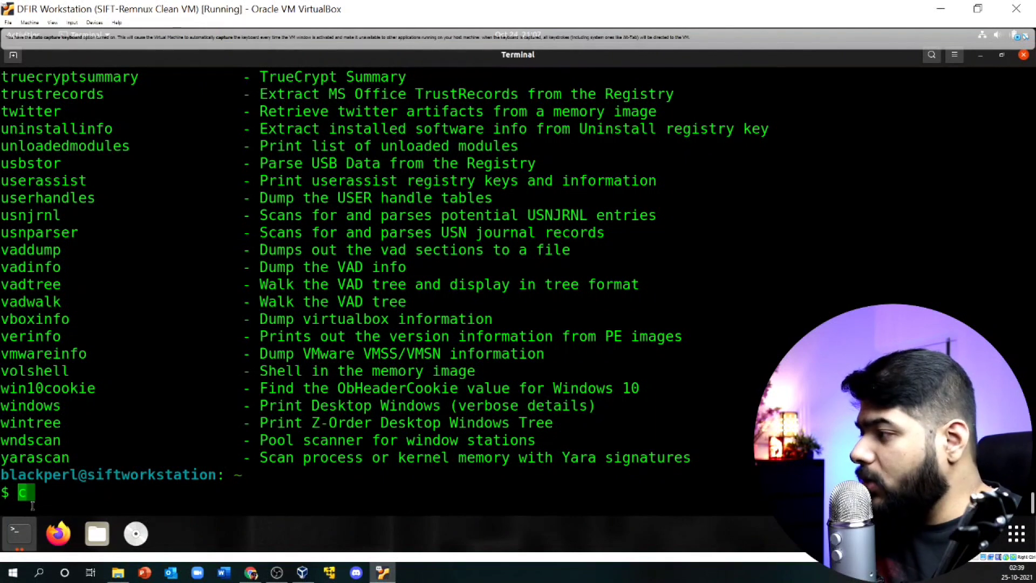
{"action": "type", "text": "lamscan"}
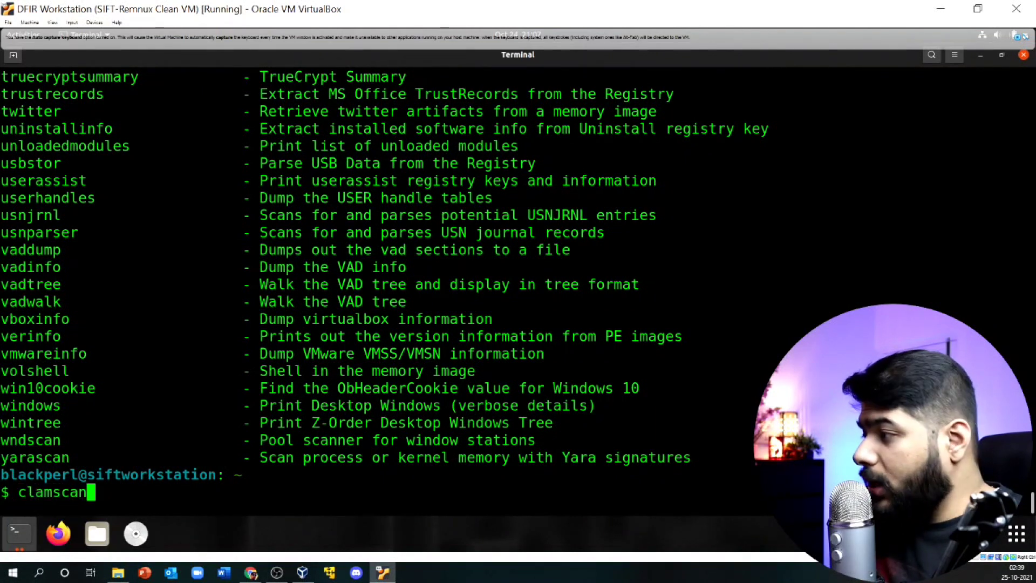
{"action": "type", "text": " --hje"}
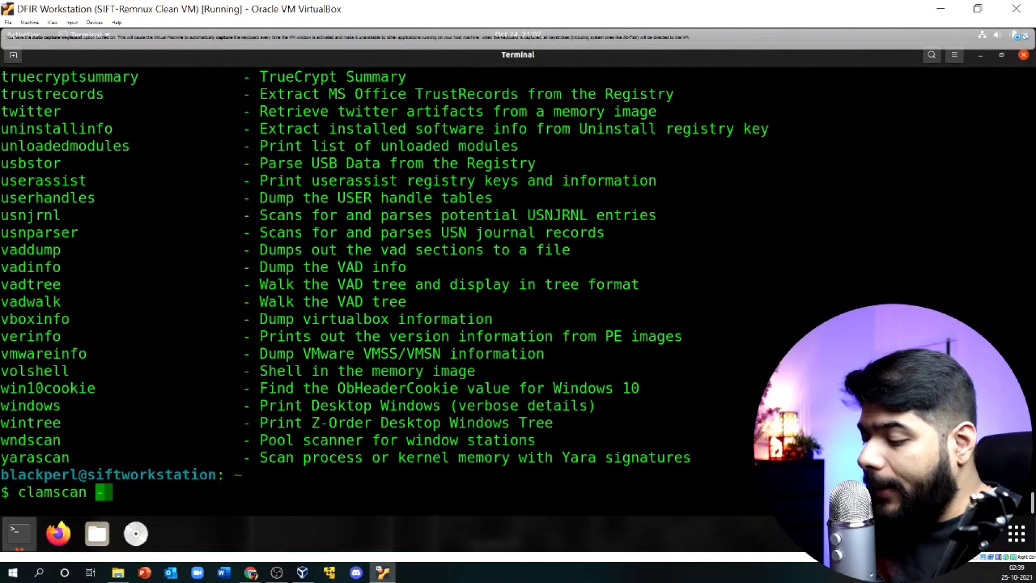
{"action": "key", "text": "BackSpace"}
{"action": "key", "text": "BackSpace"}
{"action": "type", "text": "elp"}
{"action": "key", "text": "Return"}
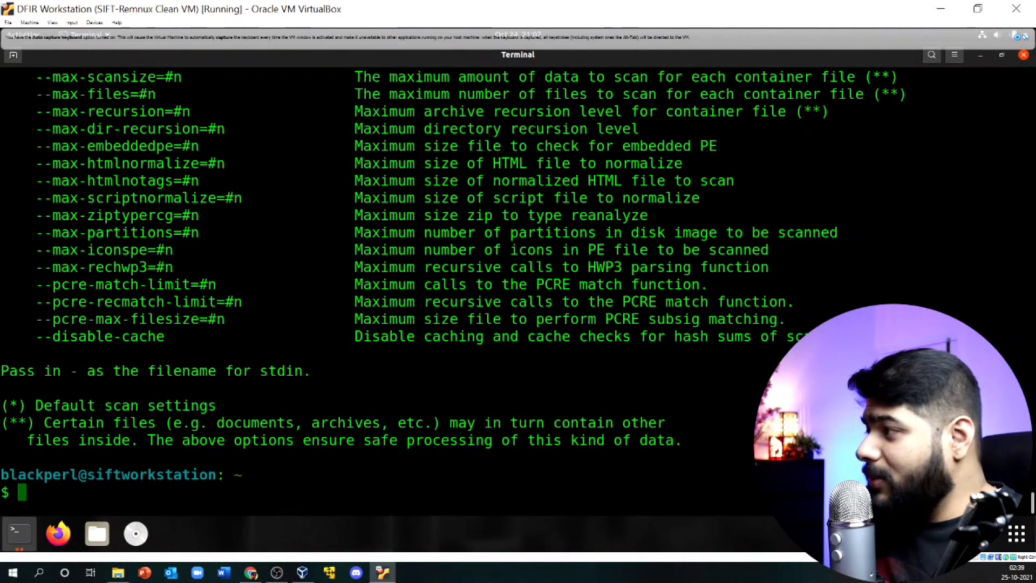
{"action": "scroll", "coordinate": [132, 327], "scroll_direction": "up", "scroll_amount": 15}
{"action": "scroll", "coordinate": [132, 327], "scroll_direction": "up", "scroll_amount": 8}
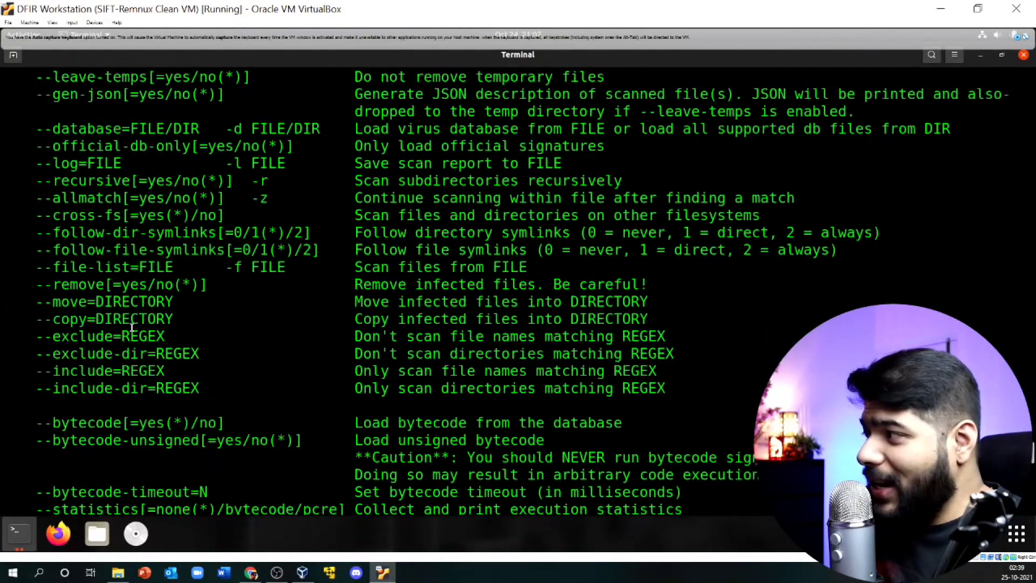
{"action": "scroll", "coordinate": [121, 330], "scroll_direction": "down", "scroll_amount": 18}
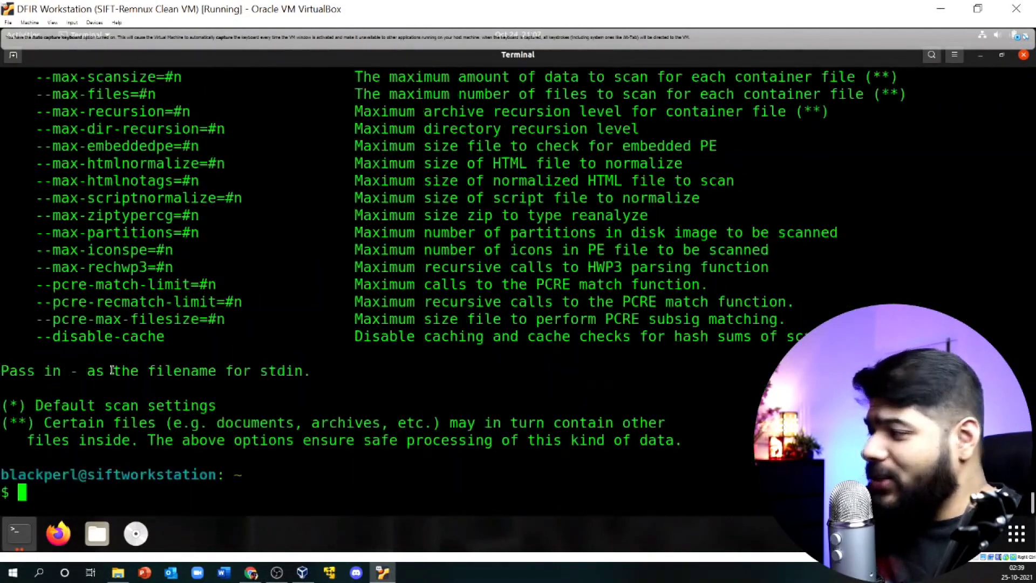
{"action": "type", "text": "clear"}
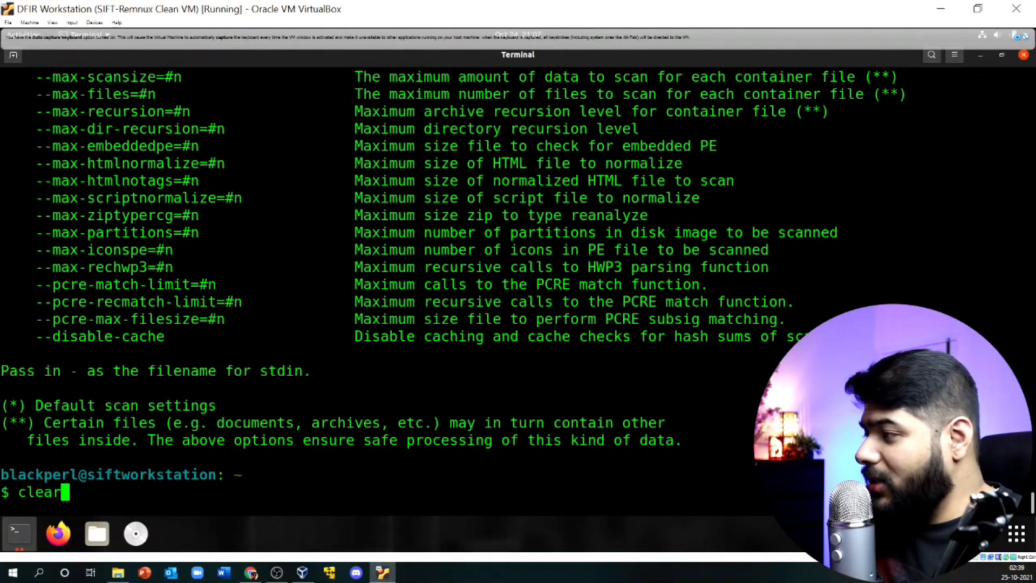
{"action": "key", "text": "Return"}
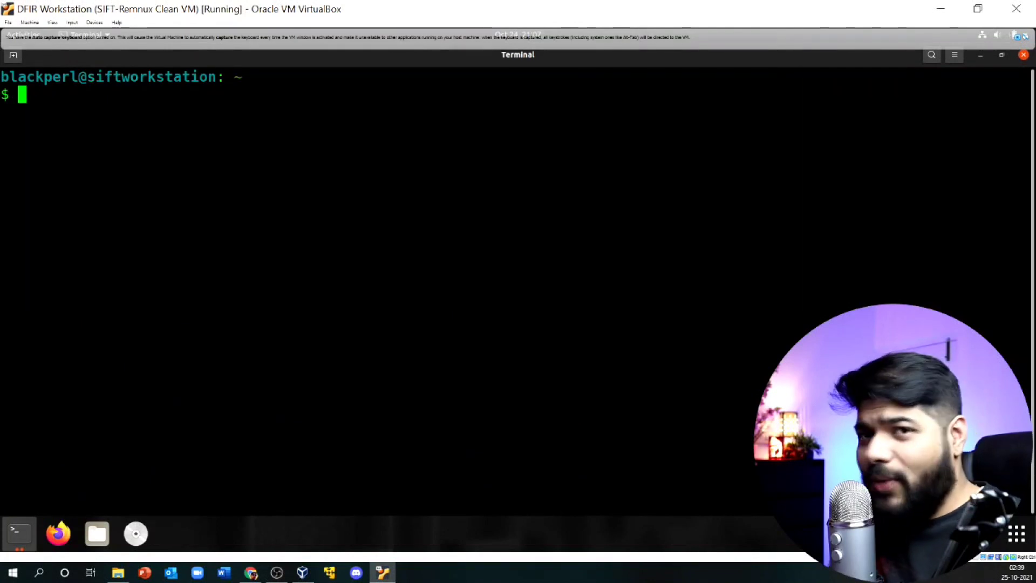
Step: Run floss --help and scroll through its usage, extraction, shellcode and format options
{"action": "type", "text": "flos"}
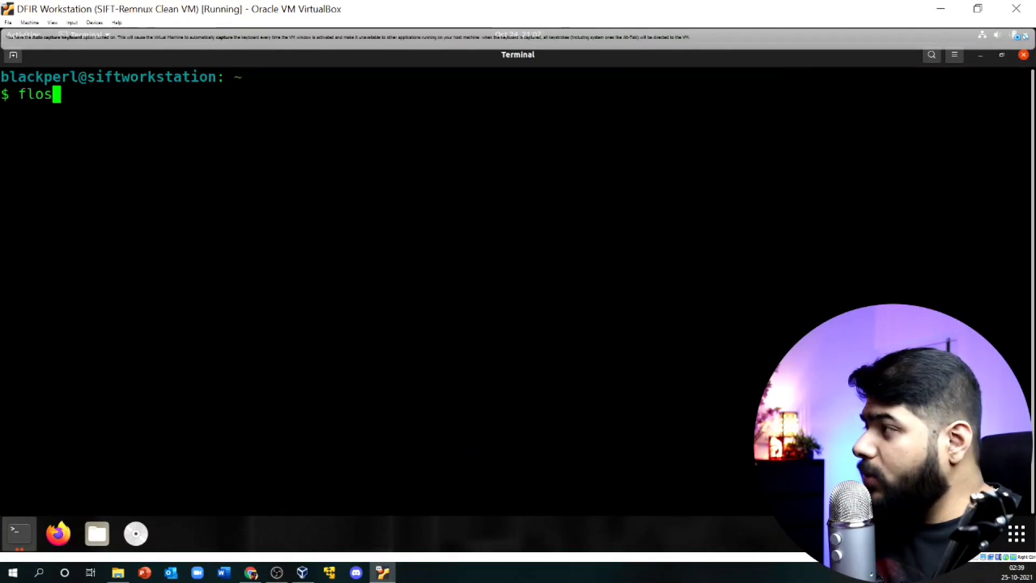
{"action": "type", "text": "s --"}
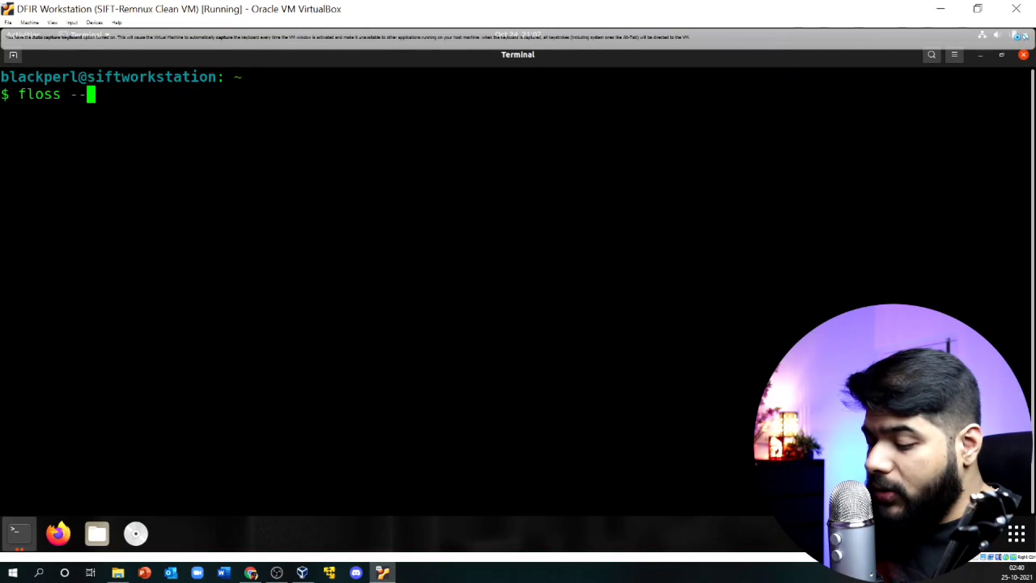
{"action": "type", "text": "help"}
{"action": "key", "text": "Return"}
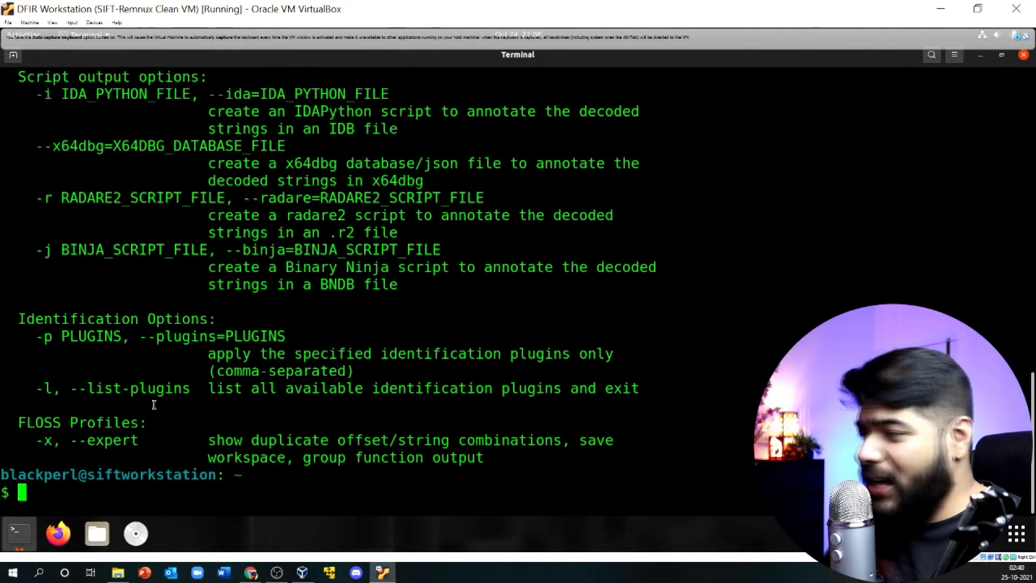
{"action": "scroll", "coordinate": [153, 405], "scroll_direction": "up", "scroll_amount": 10}
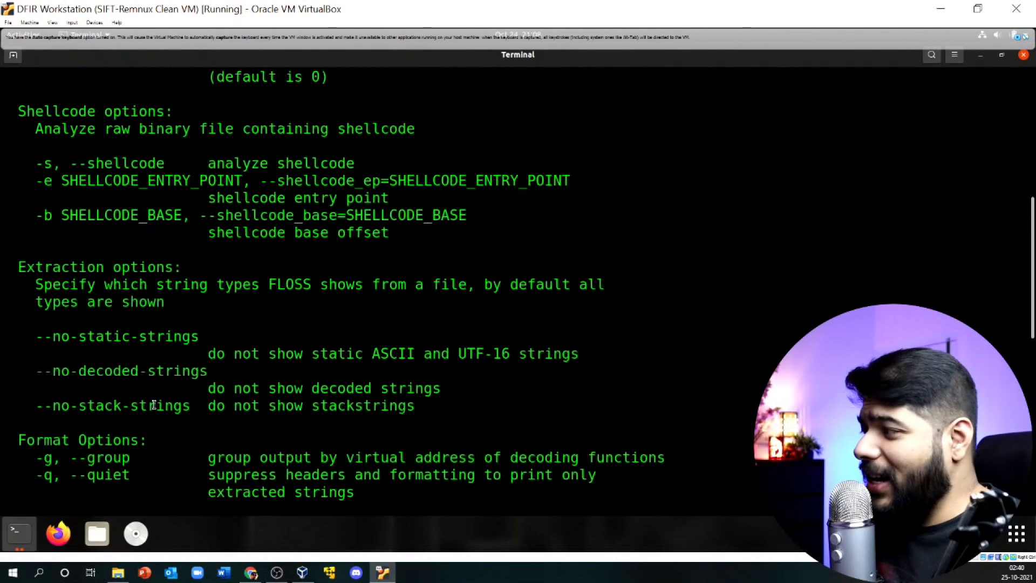
{"action": "scroll", "coordinate": [154, 404], "scroll_direction": "up", "scroll_amount": 7}
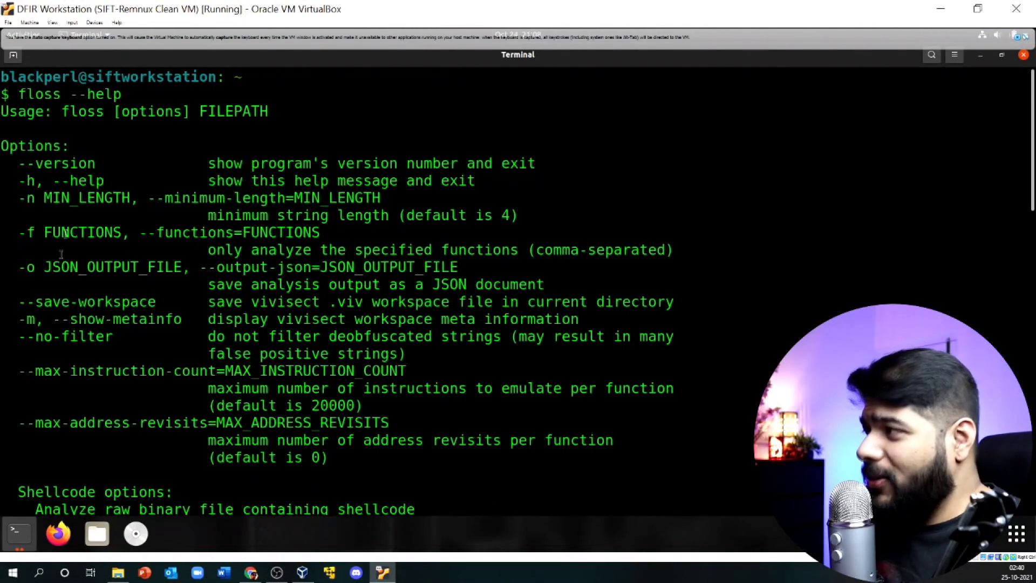
{"action": "scroll", "coordinate": [61, 255], "scroll_direction": "down", "scroll_amount": 17}
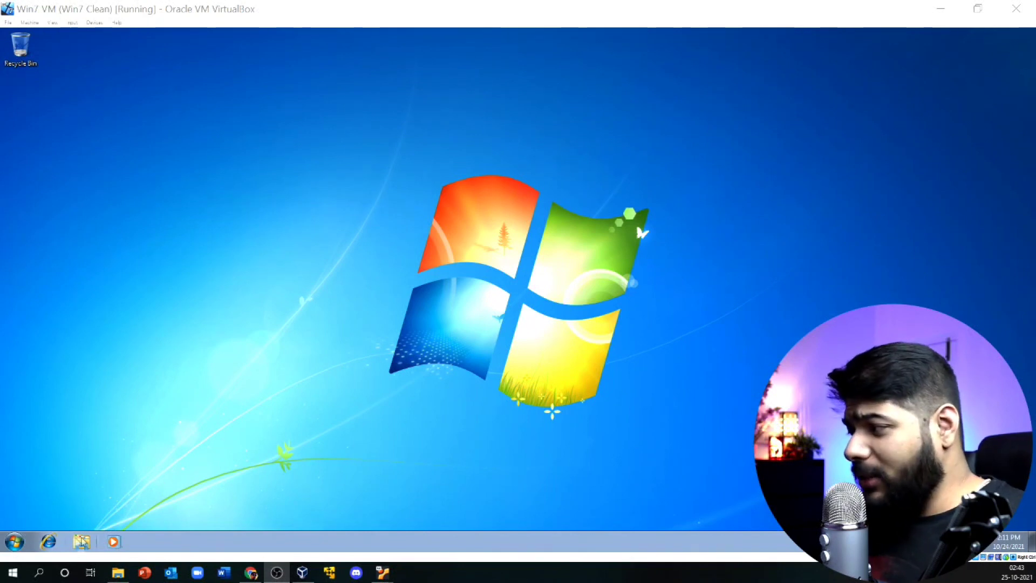
{"action": "left_click", "coordinate": [49, 544]}
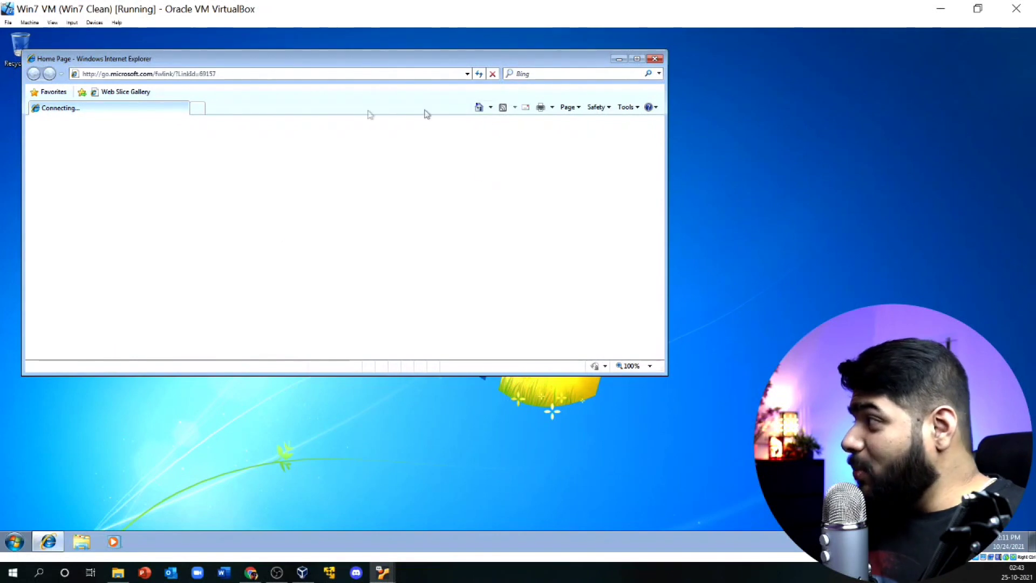
{"action": "left_click", "coordinate": [147, 74]}
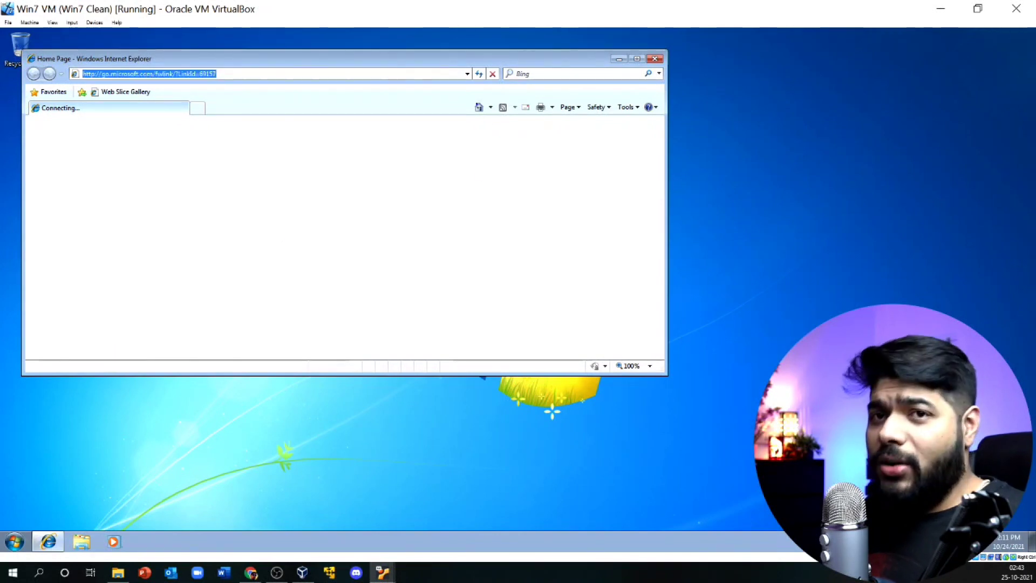
{"action": "type", "text": "google"}
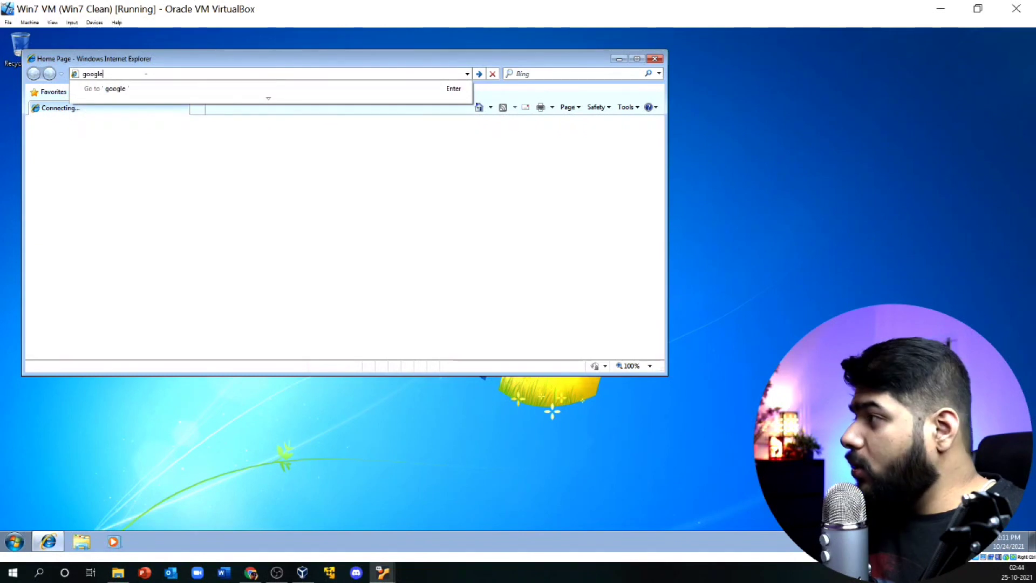
{"action": "key", "text": "Return"}
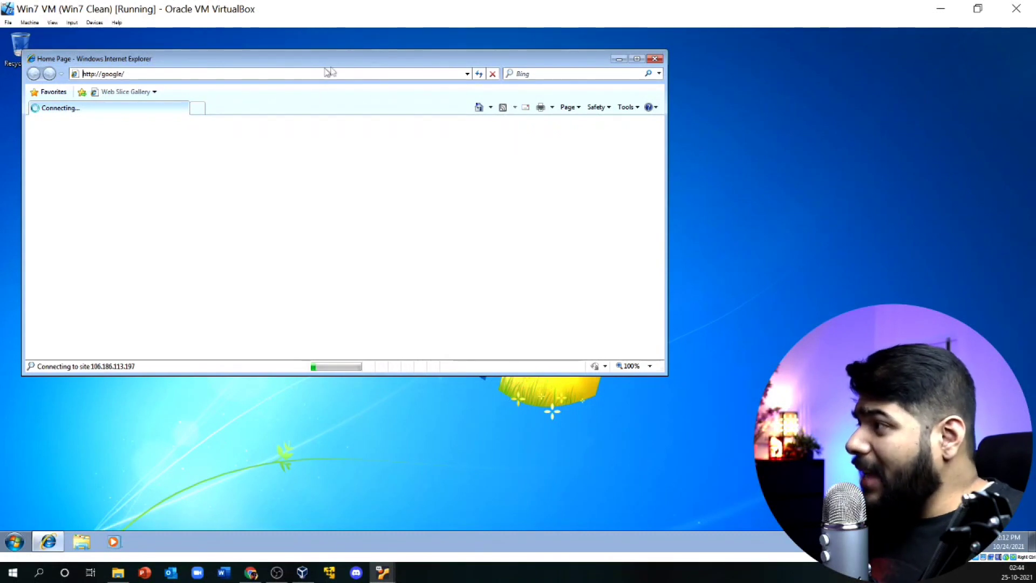
{"action": "left_click", "coordinate": [619, 58]}
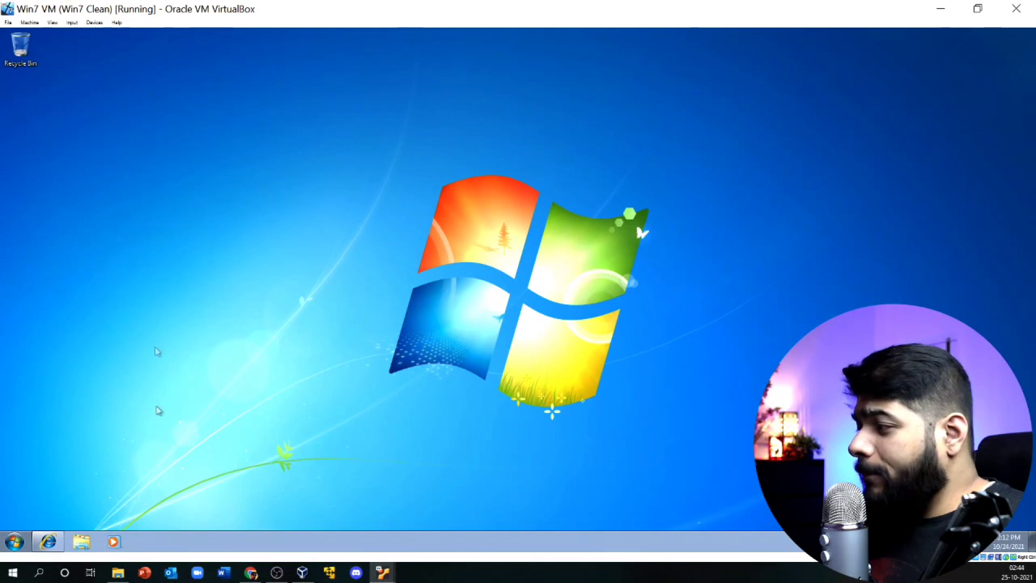
Step: Launch cmd from the Start search, close the Internet Explorer 8 setup window, and enlarge the prompt
{"action": "right_click", "coordinate": [147, 302]}
{"action": "right_click", "coordinate": [157, 545]}
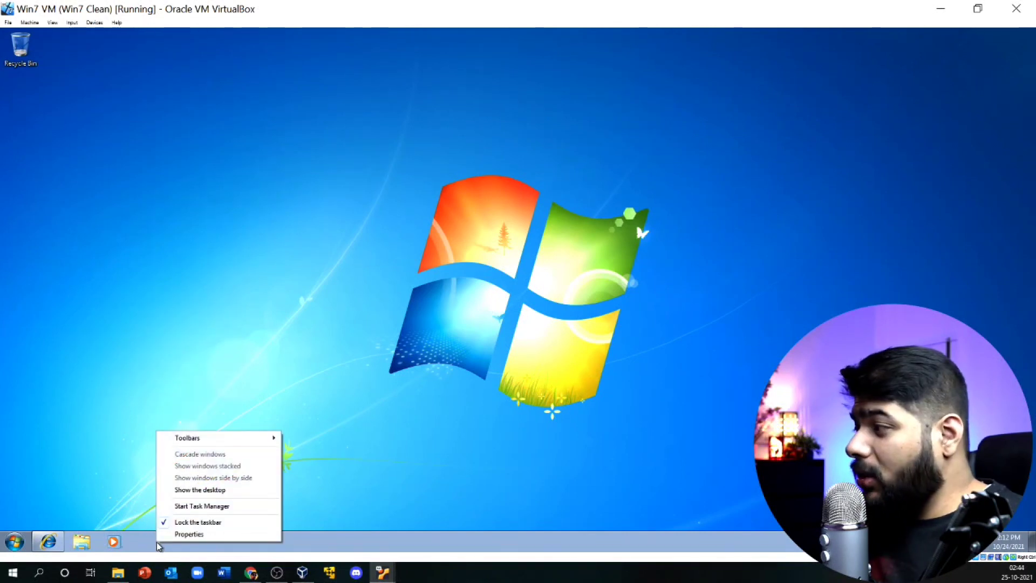
{"action": "left_click", "coordinate": [12, 544]}
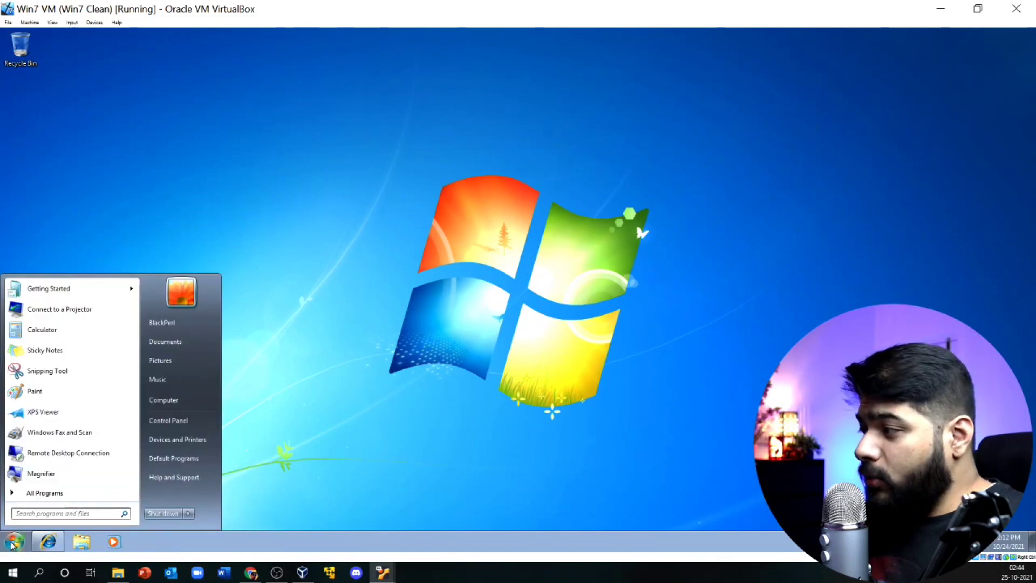
{"action": "type", "text": "cmd"}
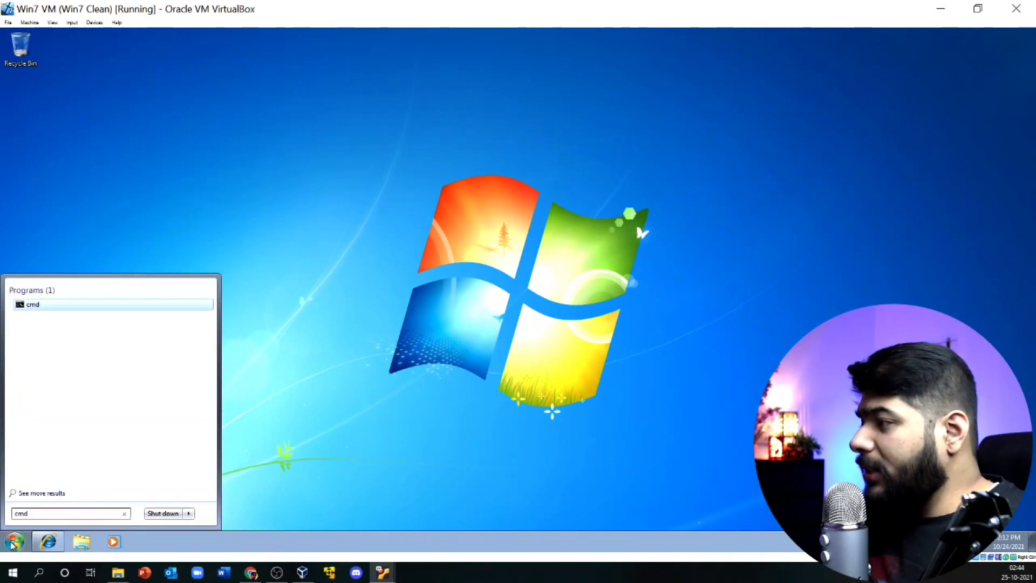
{"action": "key", "text": "Return"}
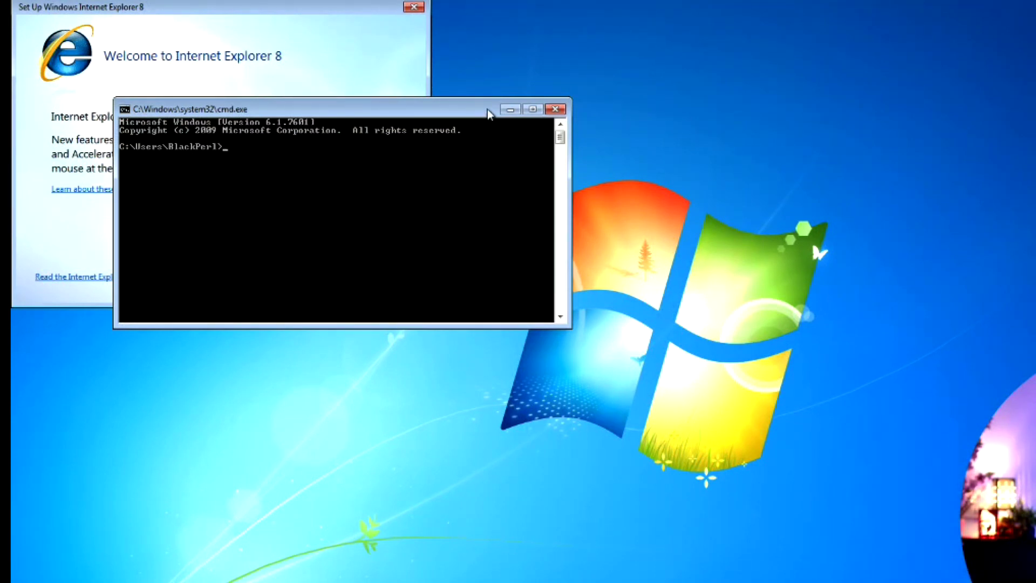
{"action": "left_click", "coordinate": [413, 7]}
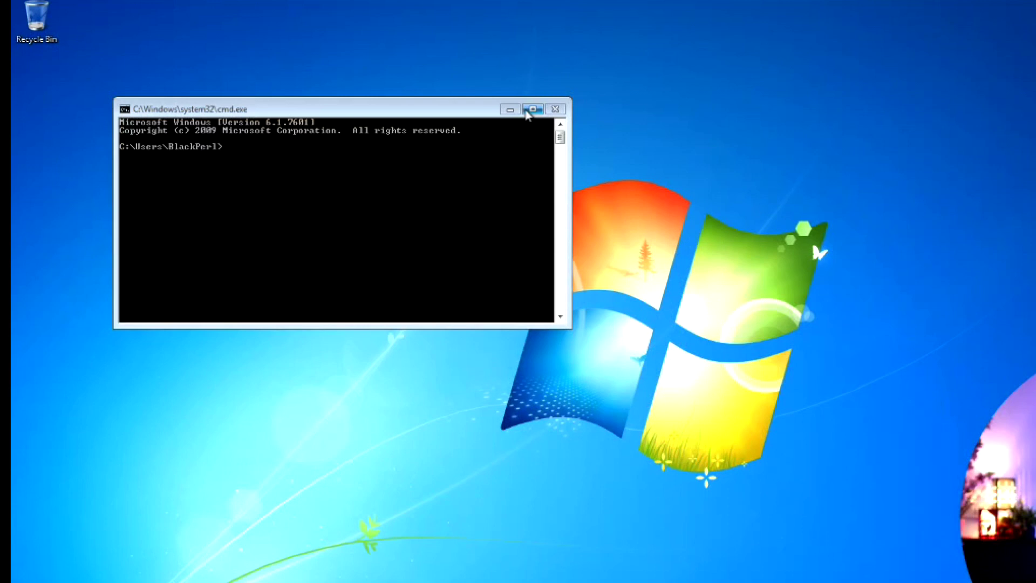
{"action": "left_click", "coordinate": [532, 110]}
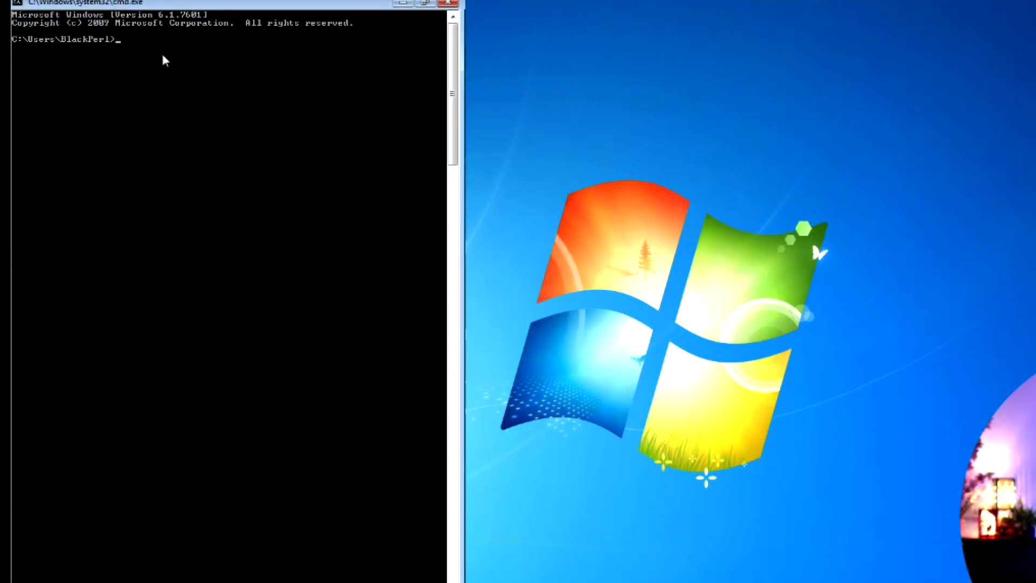
Step: Run nslookup for google.com, cisco and cisco.com, recalling and editing the previous command
{"action": "type", "text": "ns"}
{"action": "type", "text": "lookup google.com"}
{"action": "key", "text": "Return"}
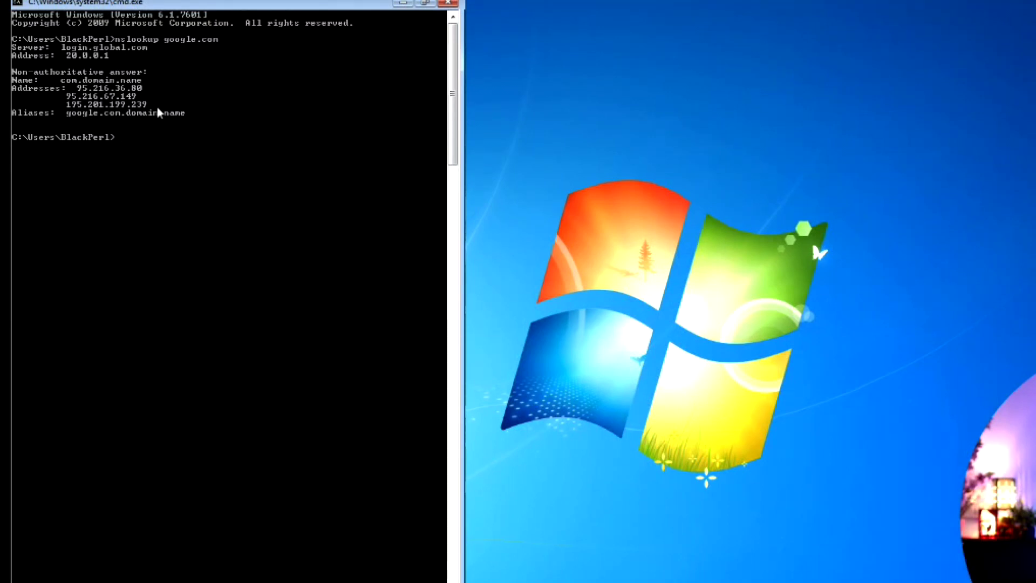
{"action": "key", "text": "Up"}
{"action": "key", "text": "BackSpace"}
{"action": "key", "text": "BackSpace"}
{"action": "key", "text": "BackSpace"}
{"action": "key", "text": "BackSpace"}
{"action": "key", "text": "BackSpace"}
{"action": "key", "text": "BackSpace"}
{"action": "key", "text": "BackSpace"}
{"action": "key", "text": "BackSpace"}
{"action": "key", "text": "BackSpace"}
{"action": "type", "text": "cisco"}
{"action": "key", "text": "Return"}
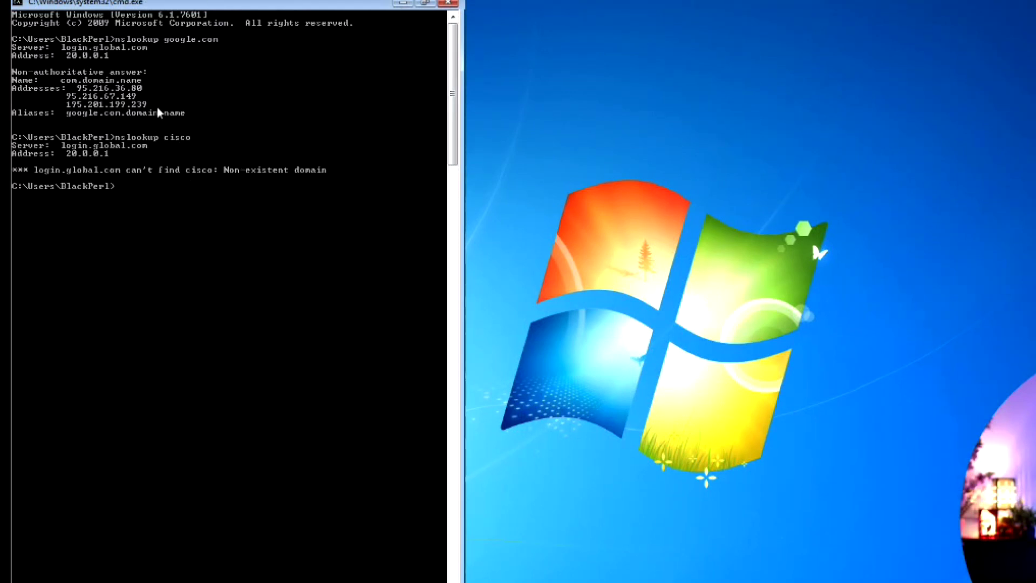
{"action": "key", "text": "Up"}
{"action": "type", "text": ".com"}
{"action": "key", "text": "Return"}
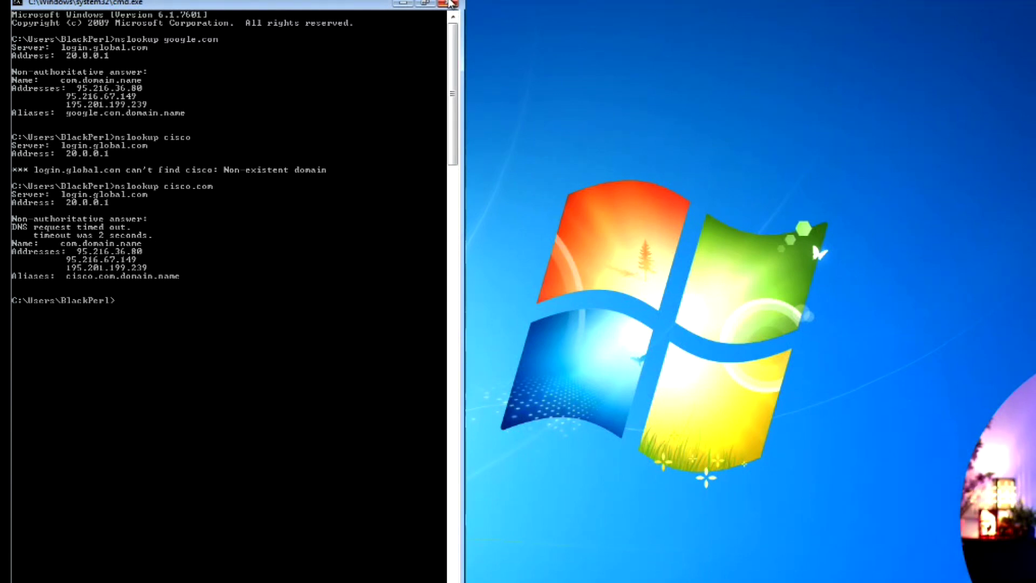
Step: Close cmd and open the Local Area Connection's IPv4 properties to inspect the DNS server options
{"action": "left_click", "coordinate": [448, 3]}
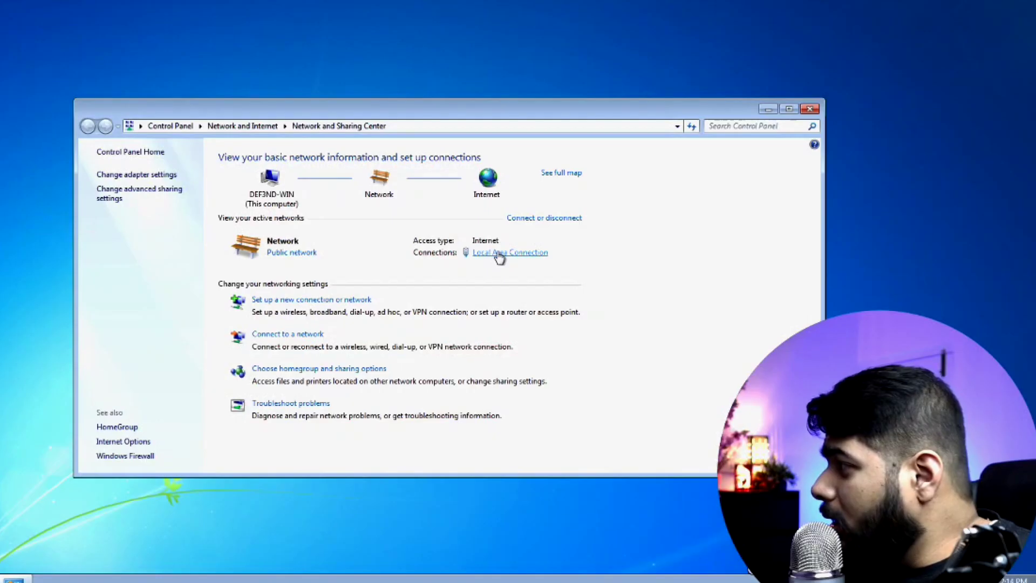
{"action": "left_click", "coordinate": [499, 253]}
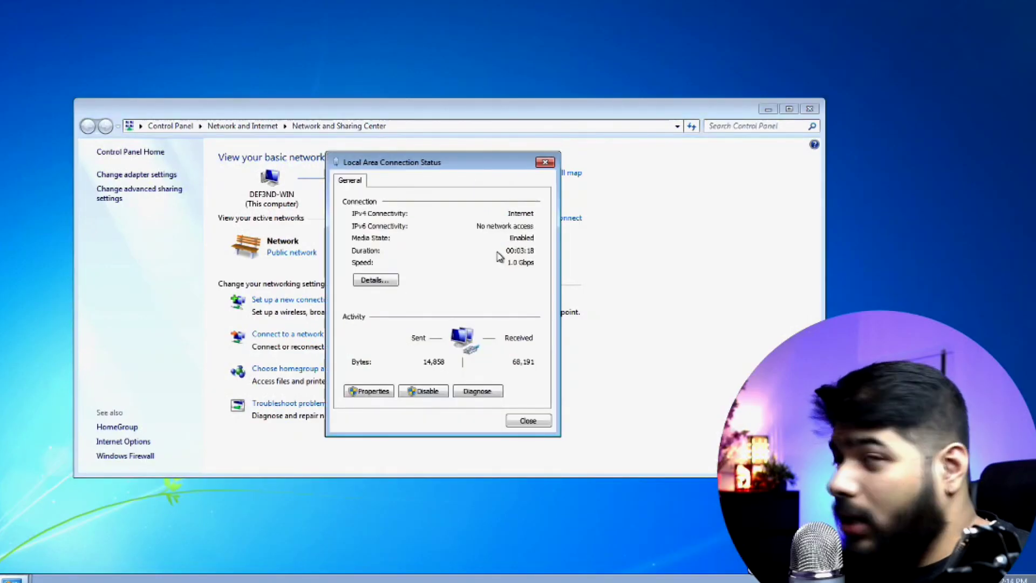
{"action": "left_click", "coordinate": [373, 398]}
{"action": "double_click", "coordinate": [451, 323]}
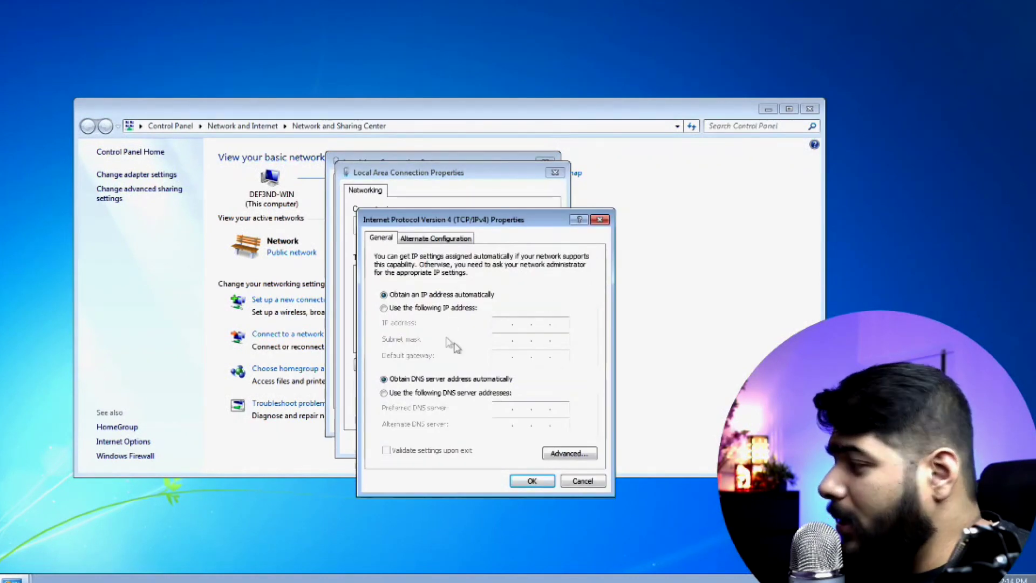
{"action": "left_click", "coordinate": [419, 393]}
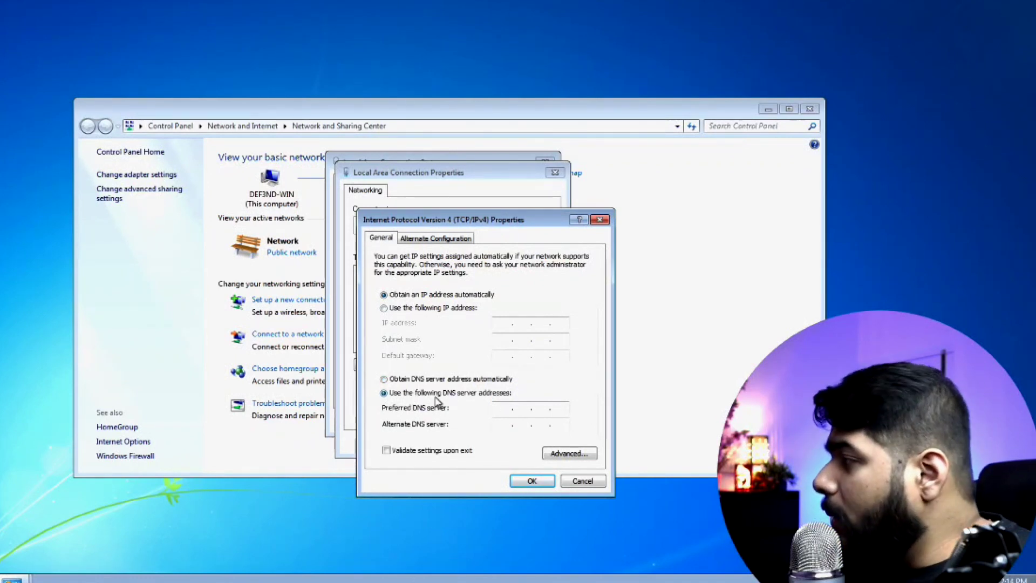
Step: Close the IPv4, connection properties, status and Network and Sharing Center windows without changes
{"action": "left_click", "coordinate": [599, 219]}
{"action": "left_click", "coordinate": [554, 173]}
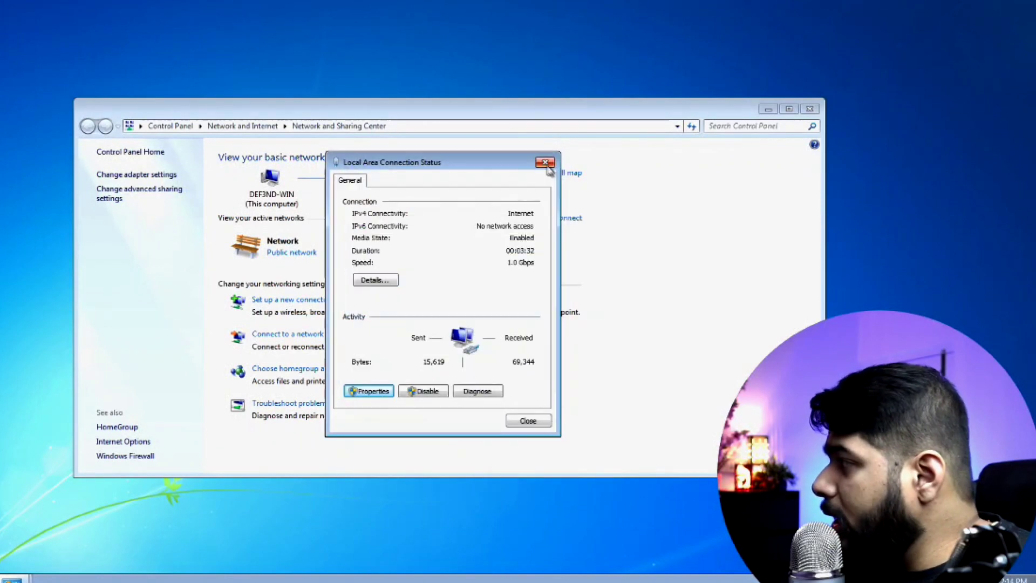
{"action": "left_click", "coordinate": [546, 161]}
{"action": "left_click", "coordinate": [810, 109]}
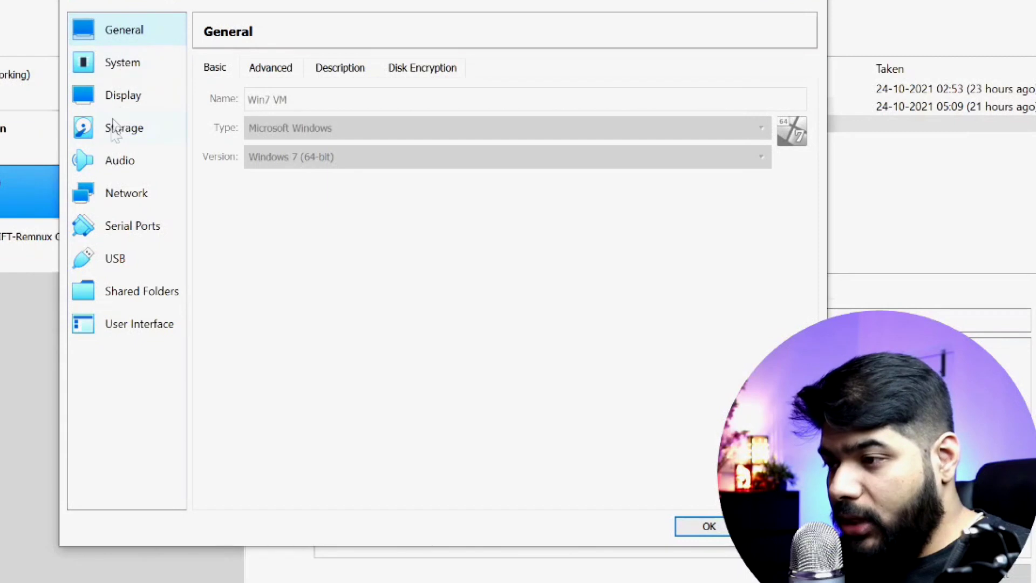
Step: Change Adapter 1 from NAT to Host-only Adapter 'VirtualBox Host-Only Ethernet Adapter' and save with OK
{"action": "left_click", "coordinate": [115, 190]}
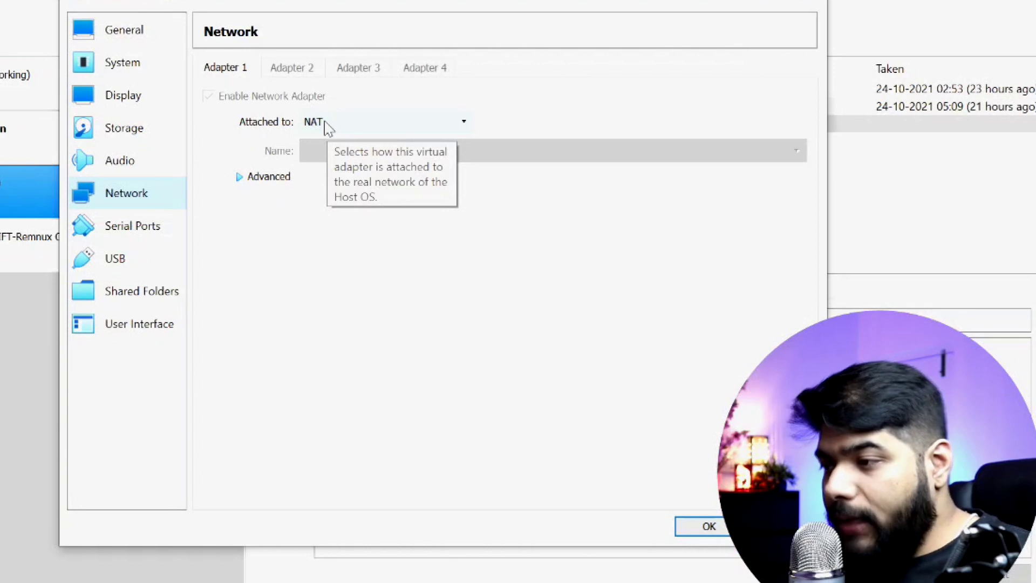
{"action": "left_click", "coordinate": [328, 128]}
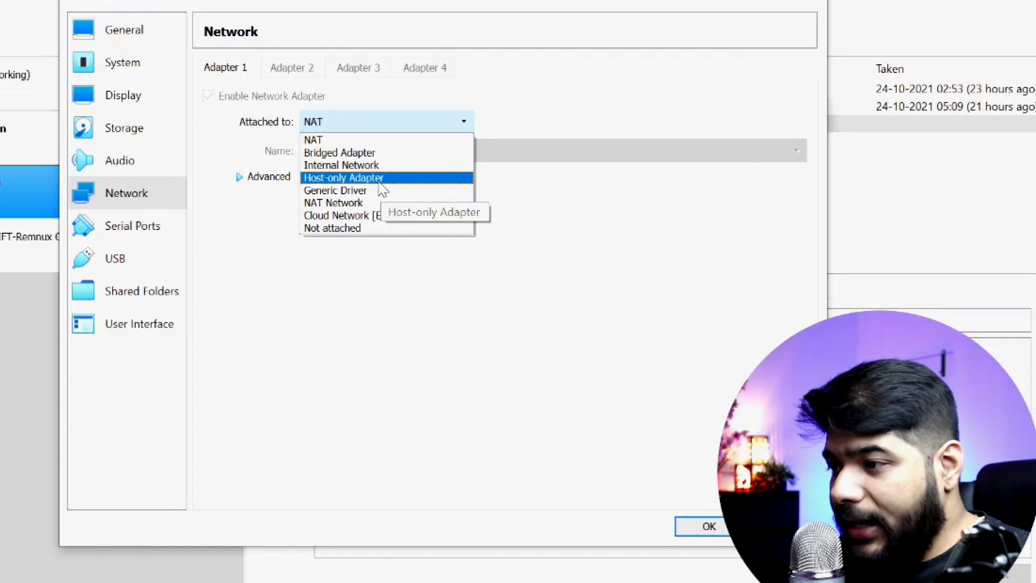
{"action": "left_click", "coordinate": [380, 182]}
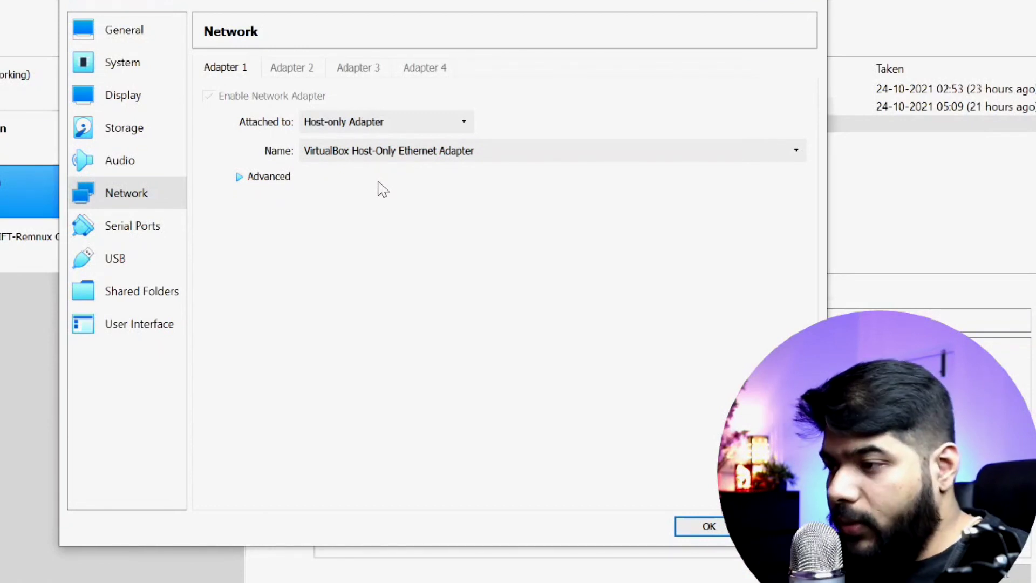
{"action": "left_click", "coordinate": [432, 161]}
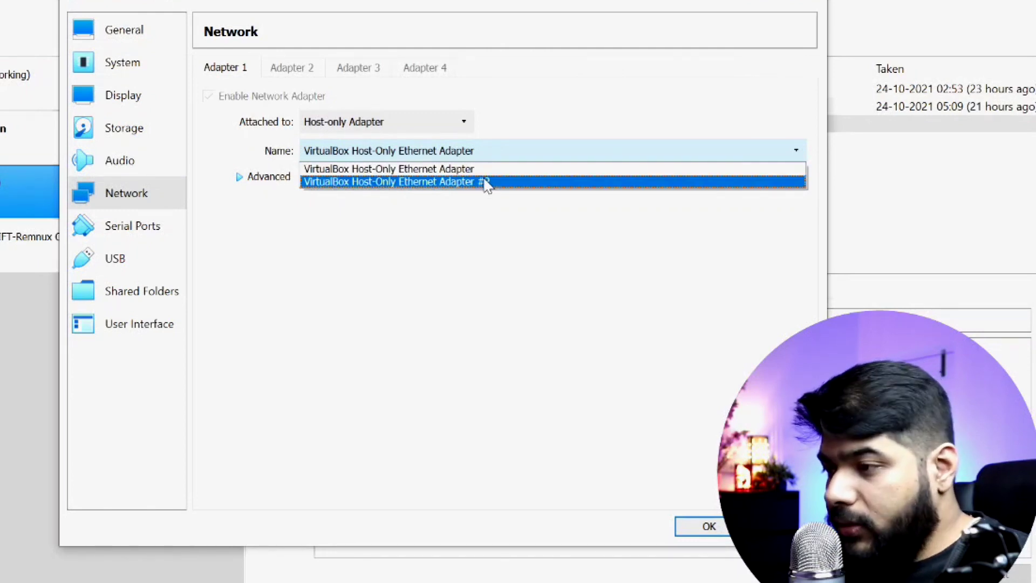
{"action": "left_click", "coordinate": [454, 169]}
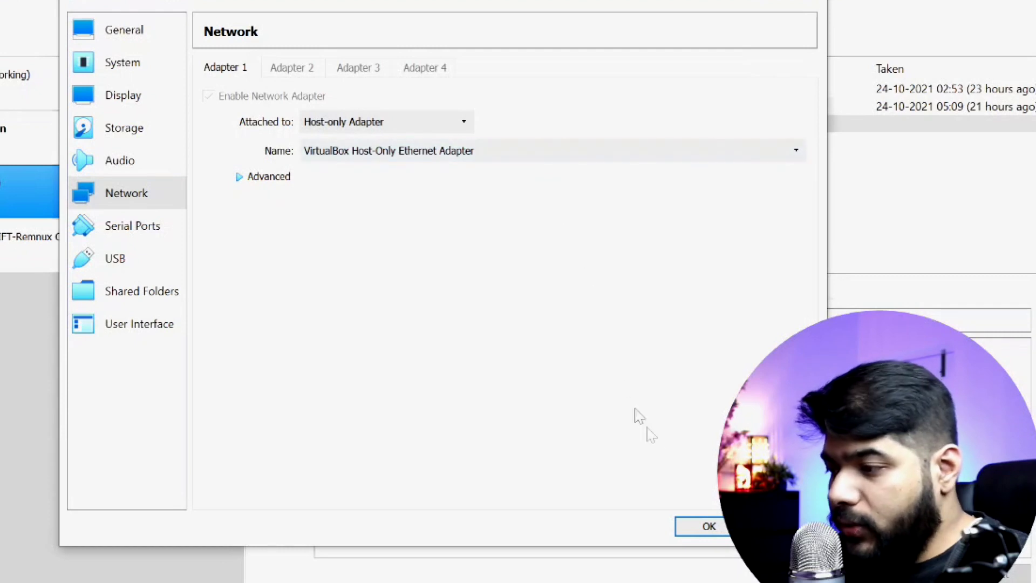
{"action": "left_click", "coordinate": [696, 526]}
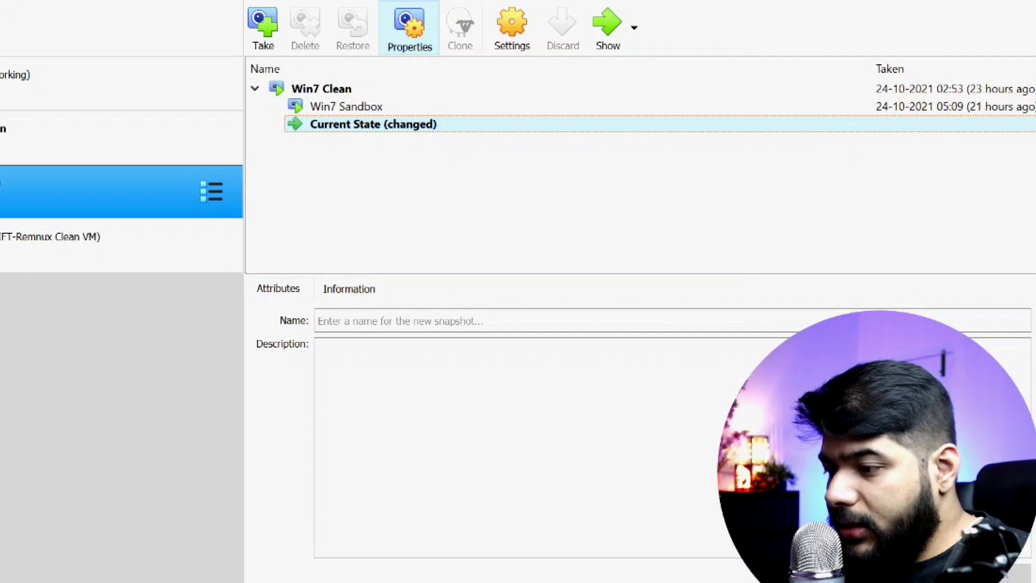
{"action": "left_click", "coordinate": [518, 582]}
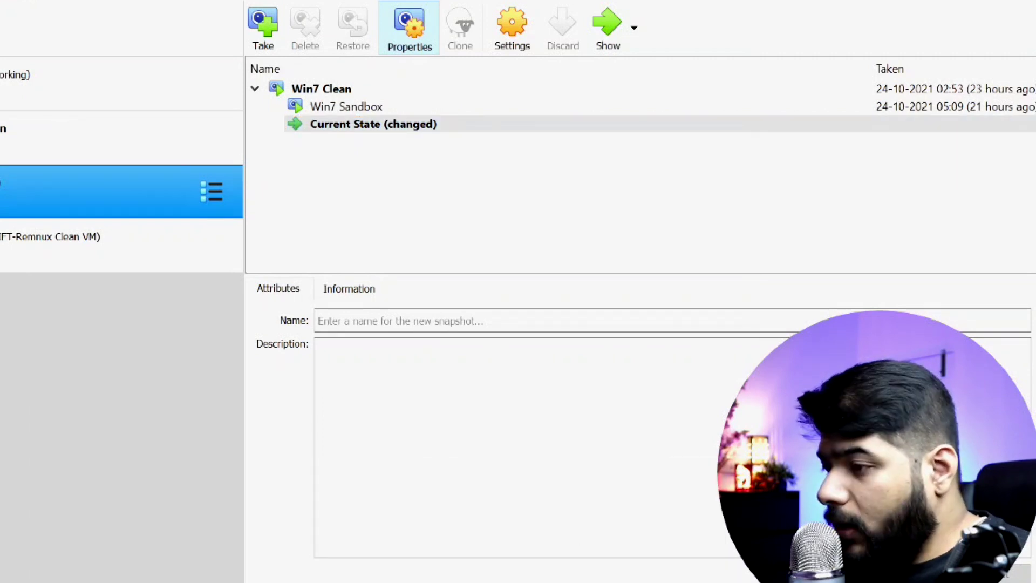
Step: Minimize the VirtualBox manager and File Explorer, then view the Win7 network status: unidentified, no Internet
{"action": "left_click", "coordinate": [956, 0]}
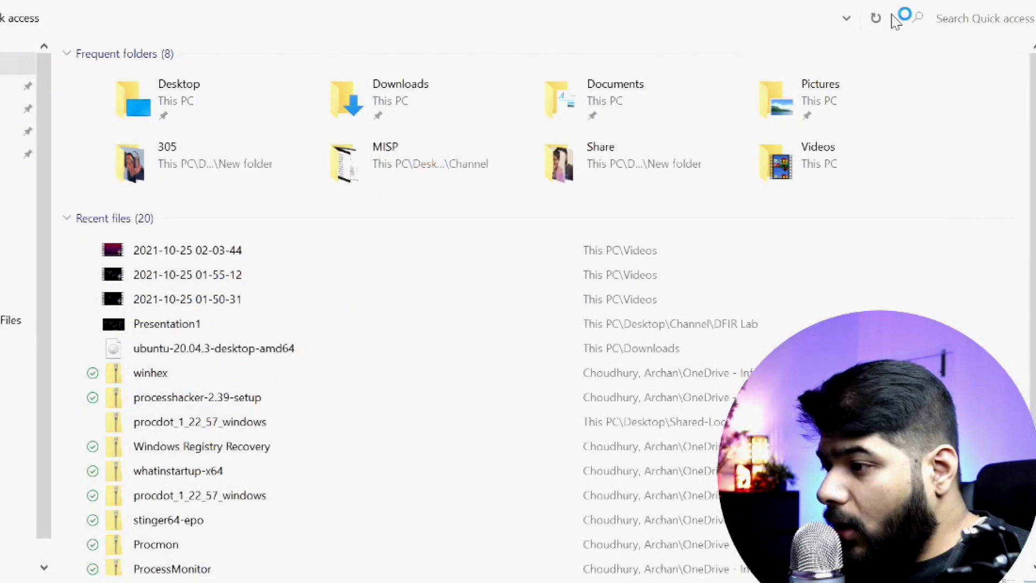
{"action": "left_click", "coordinate": [955, 0]}
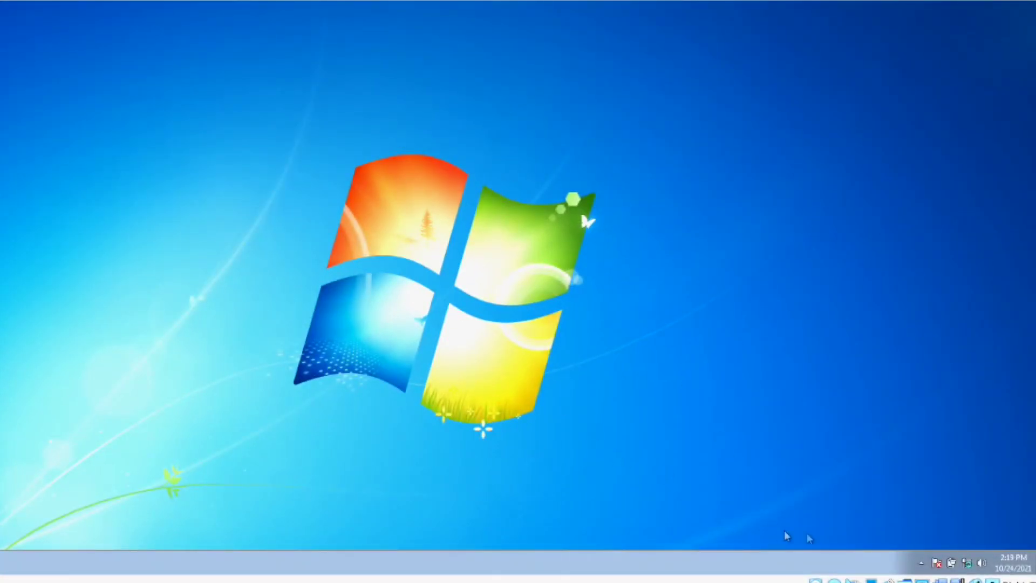
{"action": "left_click", "coordinate": [965, 565]}
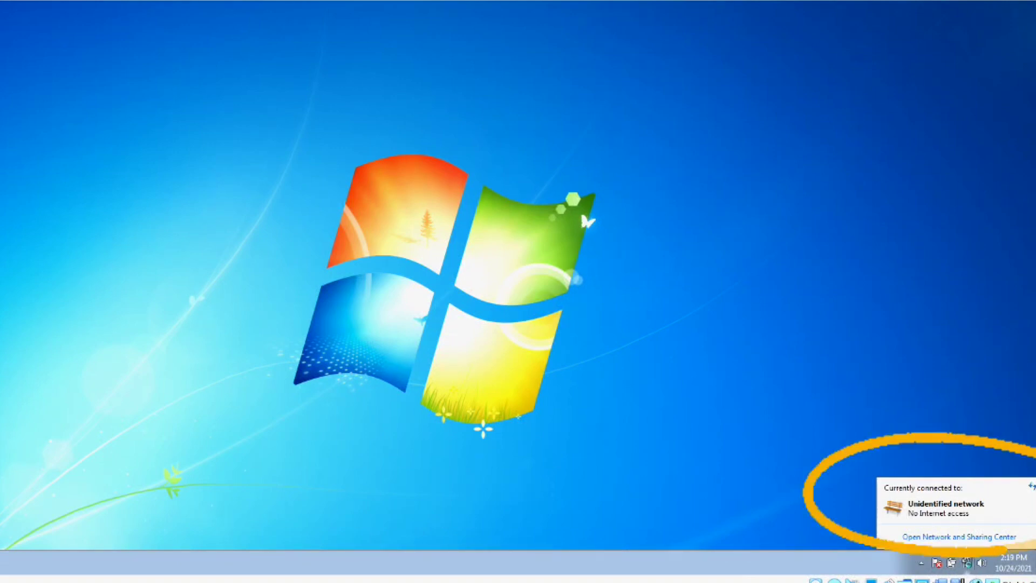
{"action": "left_click", "coordinate": [964, 564]}
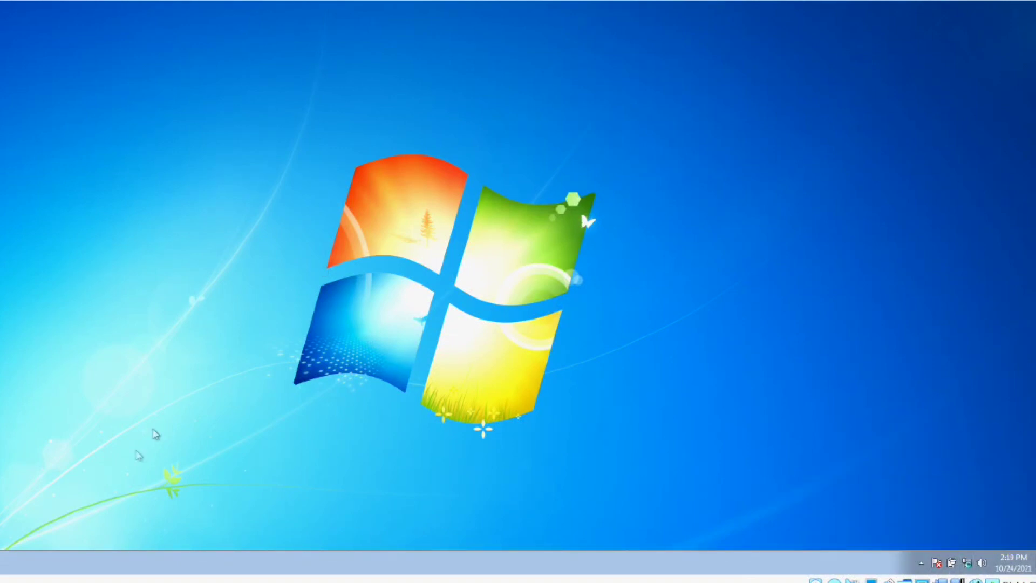
Step: Restore and maximize Internet Explorer, then close it along with all its tabs
{"action": "left_click", "coordinate": [2, 562]}
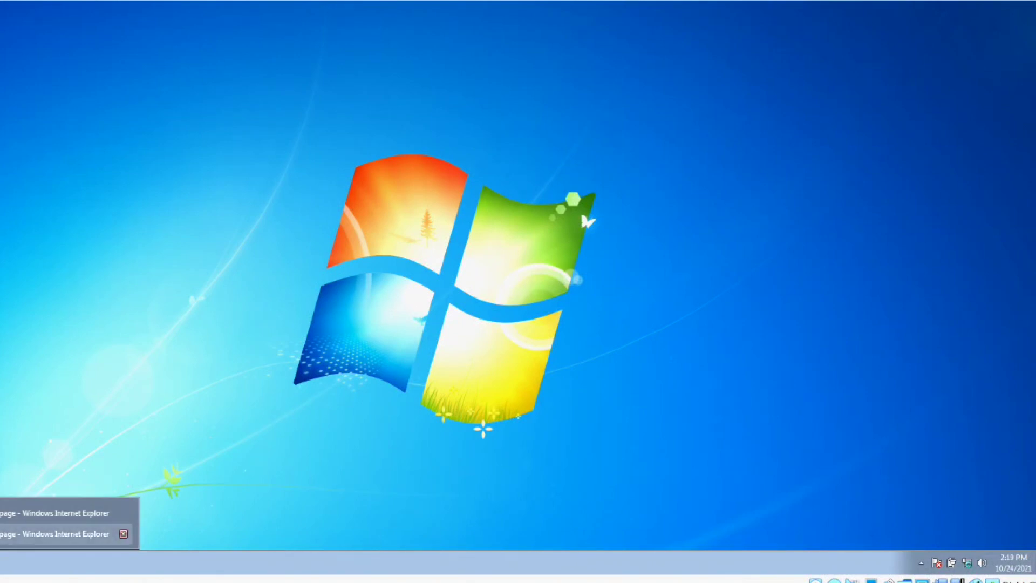
{"action": "left_click", "coordinate": [21, 535]}
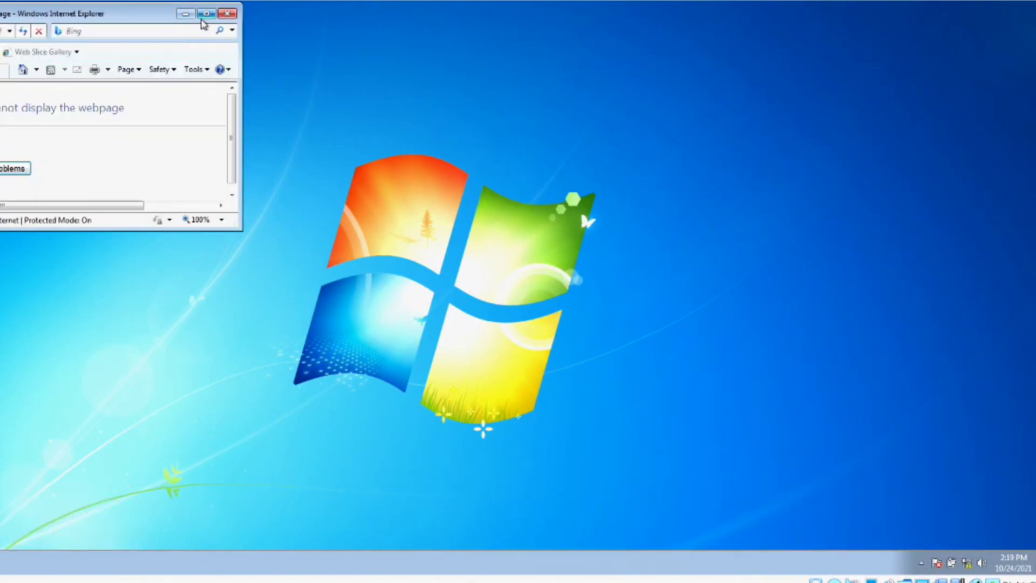
{"action": "left_click", "coordinate": [206, 13]}
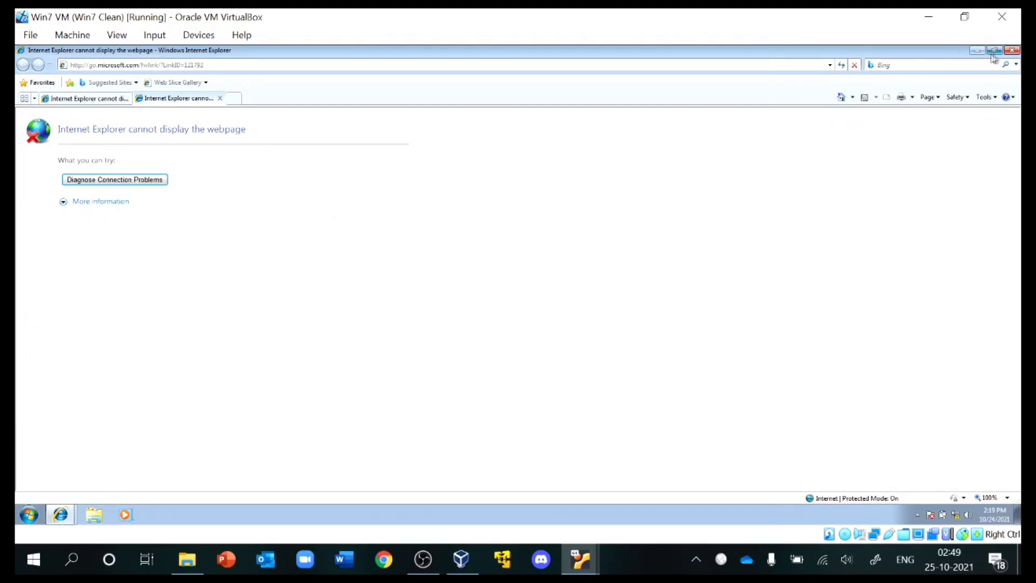
{"action": "left_click", "coordinate": [1012, 50]}
{"action": "left_click", "coordinate": [503, 284]}
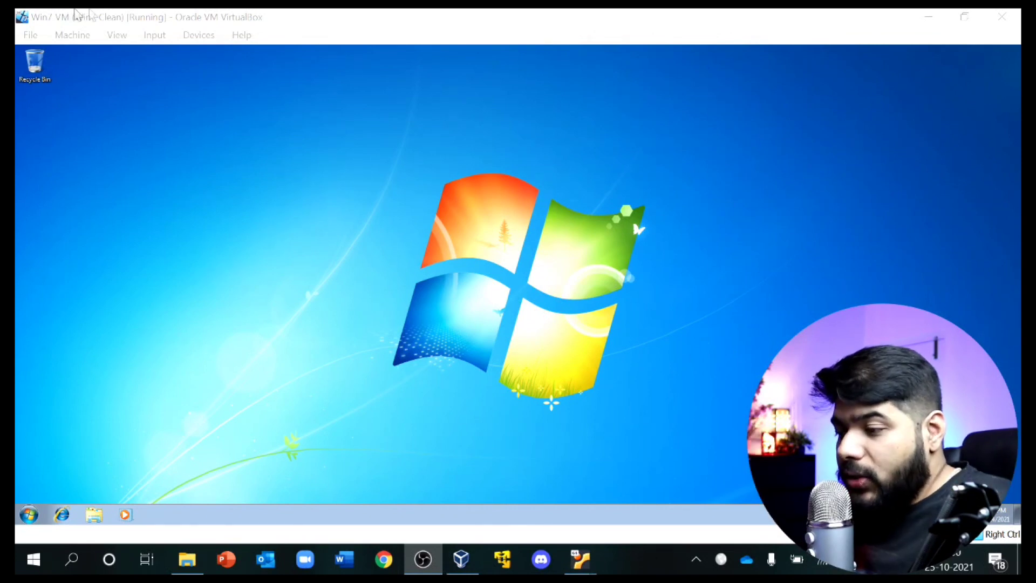
Step: Open the DFIR Workstation's settings from the VirtualBox Manager
{"action": "mouse_move", "coordinate": [580, 559]}
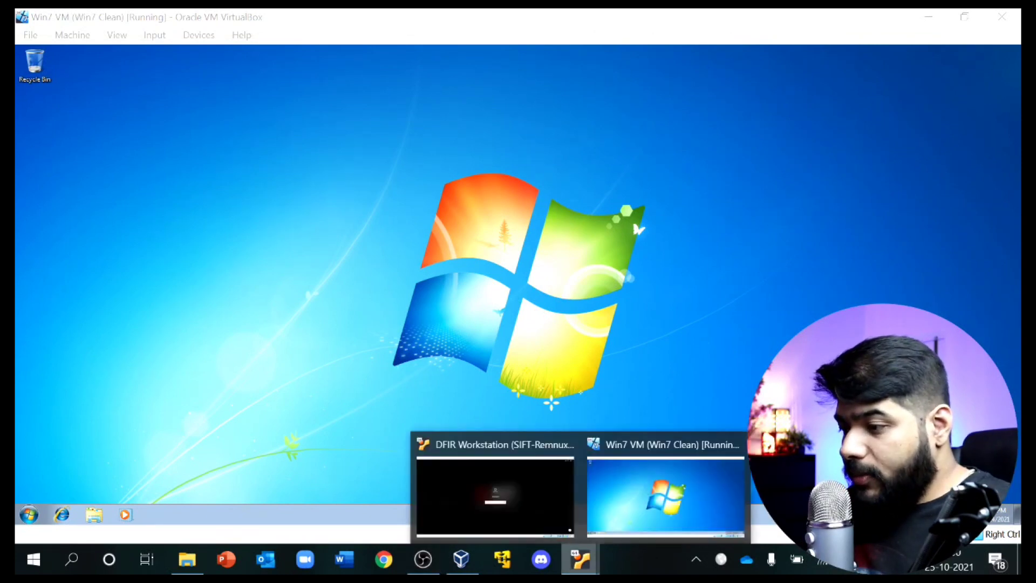
{"action": "left_click", "coordinate": [510, 483]}
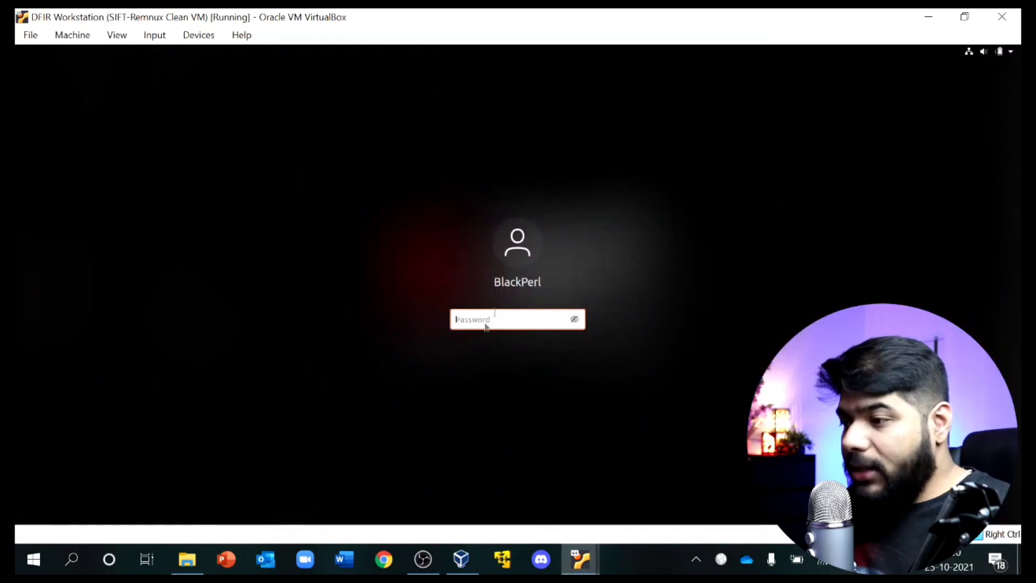
{"action": "left_click", "coordinate": [929, 17]}
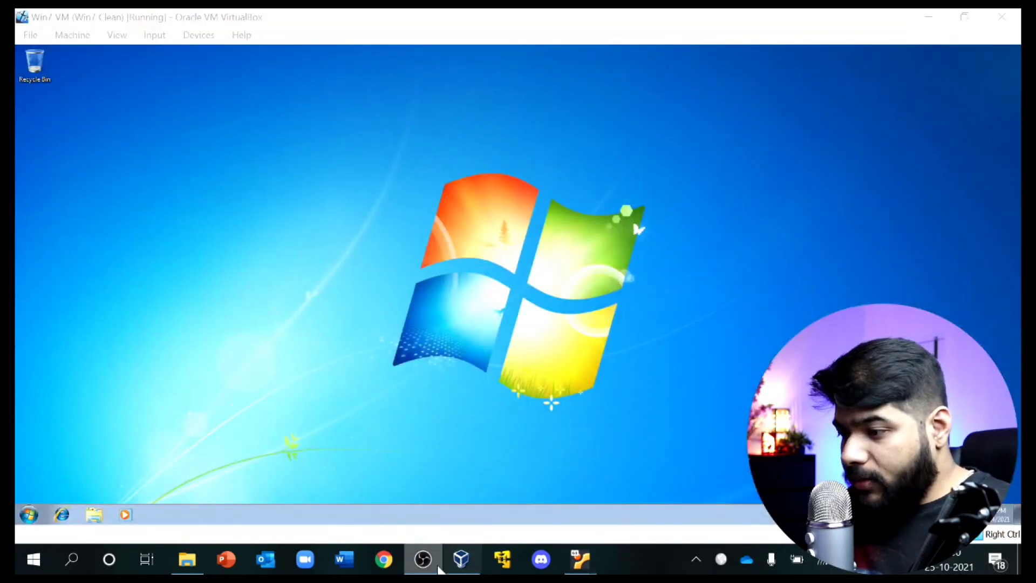
{"action": "left_click", "coordinate": [471, 557]}
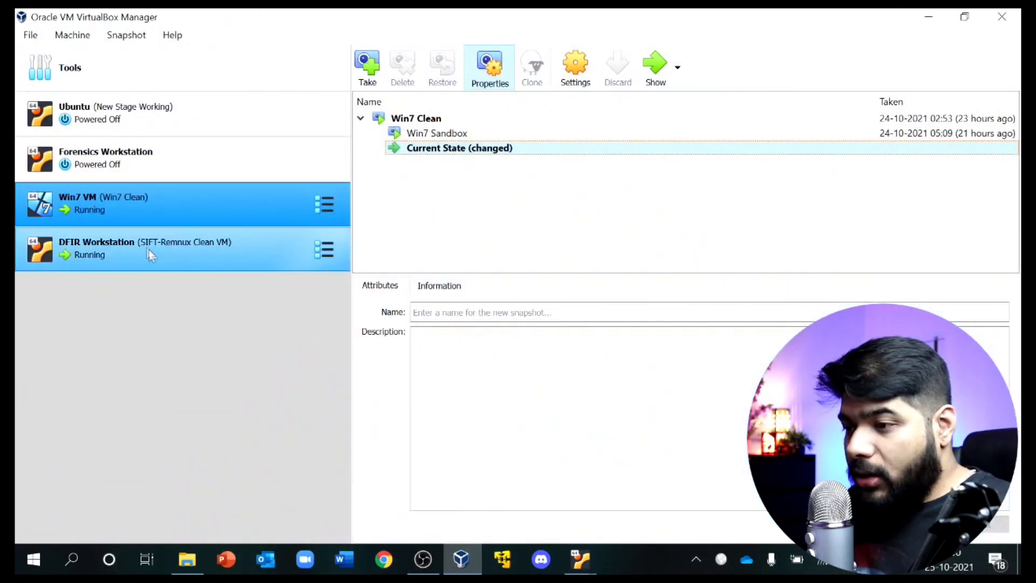
{"action": "left_click", "coordinate": [142, 245]}
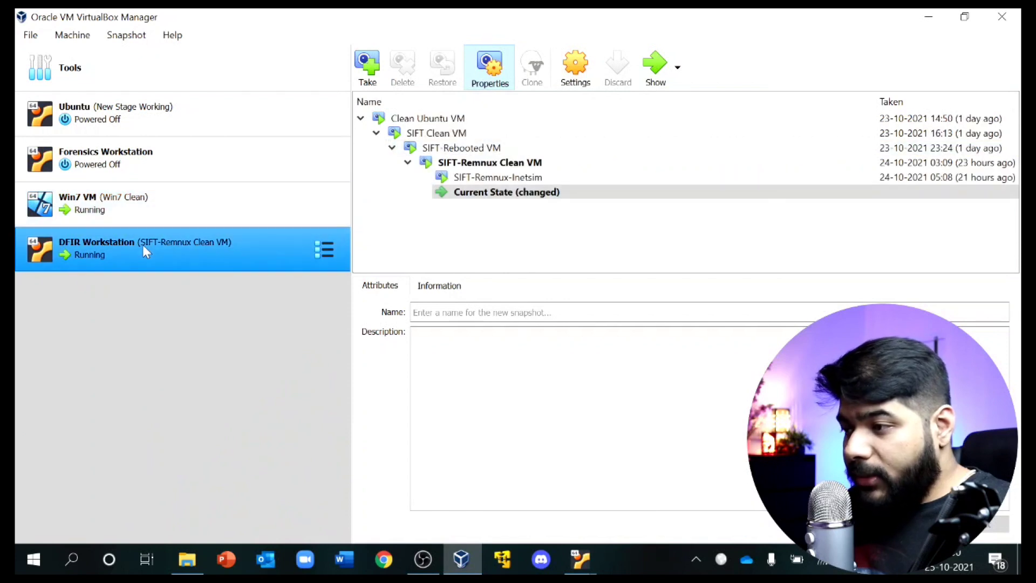
{"action": "left_click", "coordinate": [488, 198]}
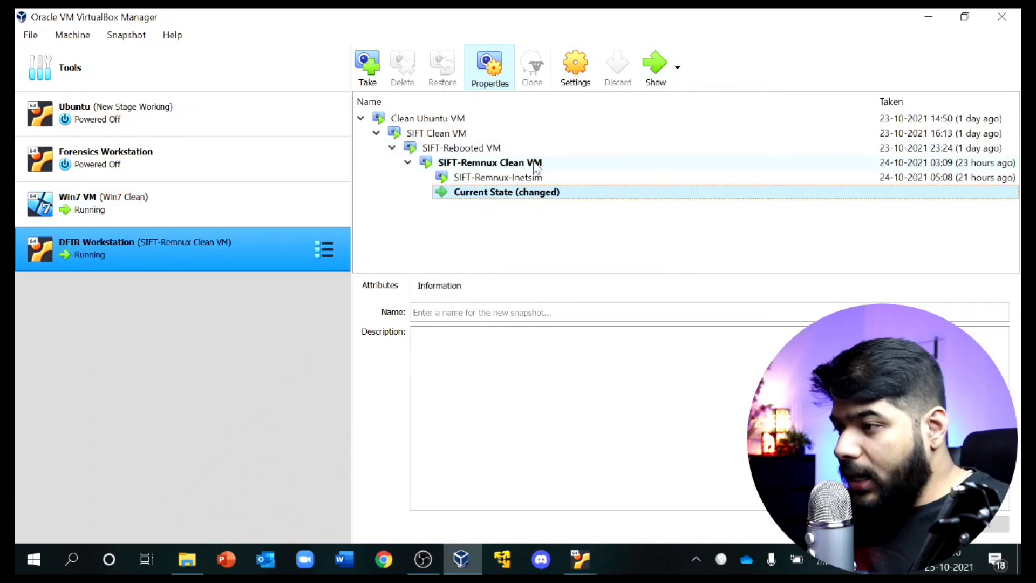
{"action": "left_click", "coordinate": [583, 83]}
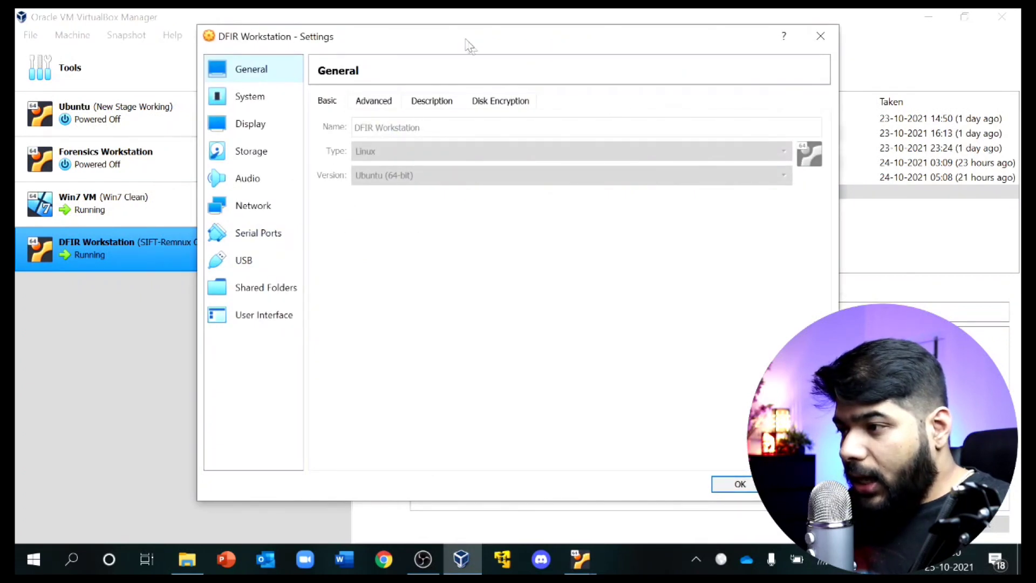
Step: Attach Adapter 1 to Host-only Adapter 'VirtualBox Host-Only Ethernet Adapter' and save the settings
{"action": "left_click_drag", "start_coordinate": [469, 42], "coordinate": [502, 61]}
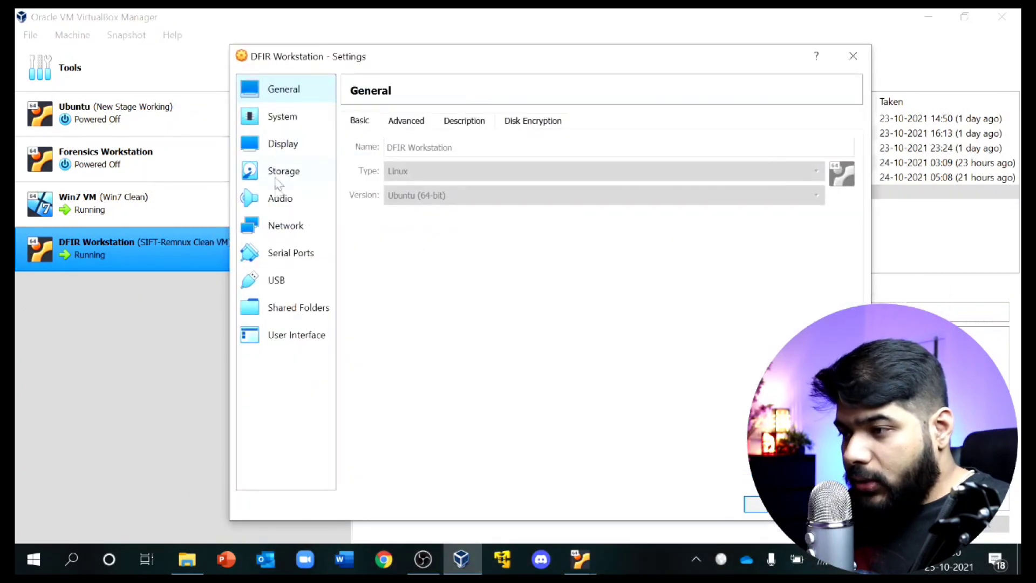
{"action": "left_click", "coordinate": [281, 225]}
{"action": "left_click", "coordinate": [457, 166]}
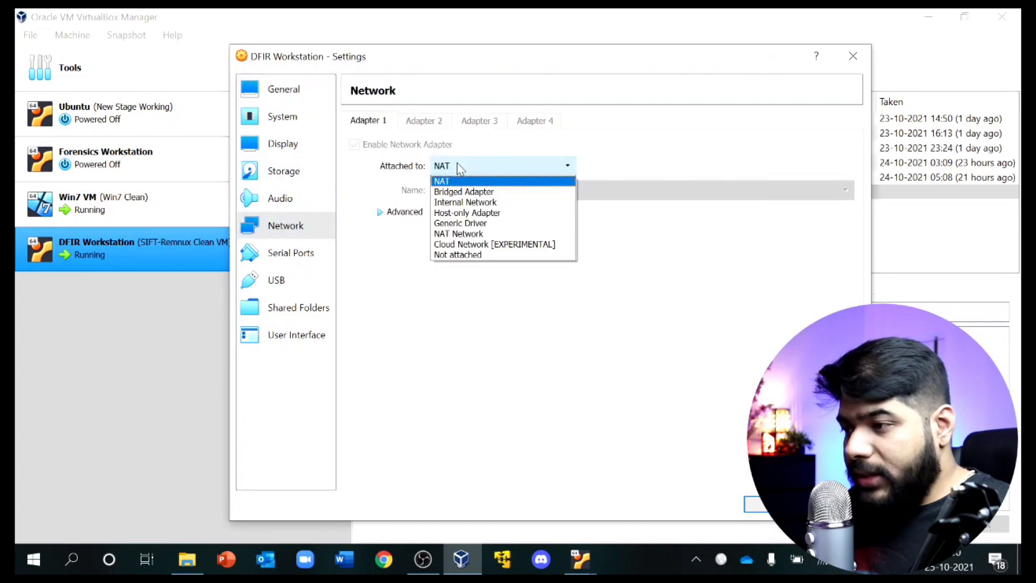
{"action": "left_click", "coordinate": [492, 213]}
{"action": "left_click", "coordinate": [485, 193]}
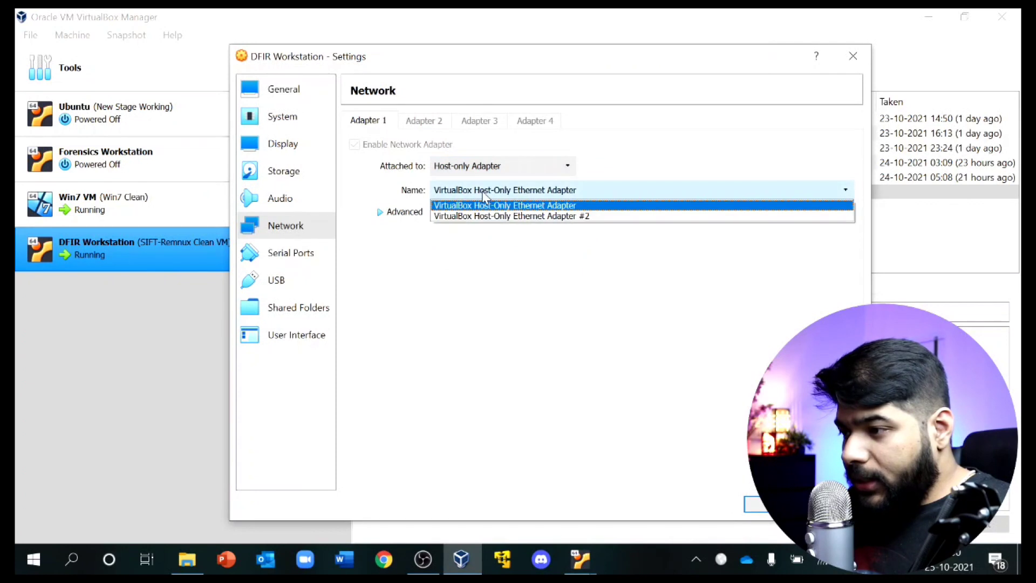
{"action": "left_click", "coordinate": [497, 207]}
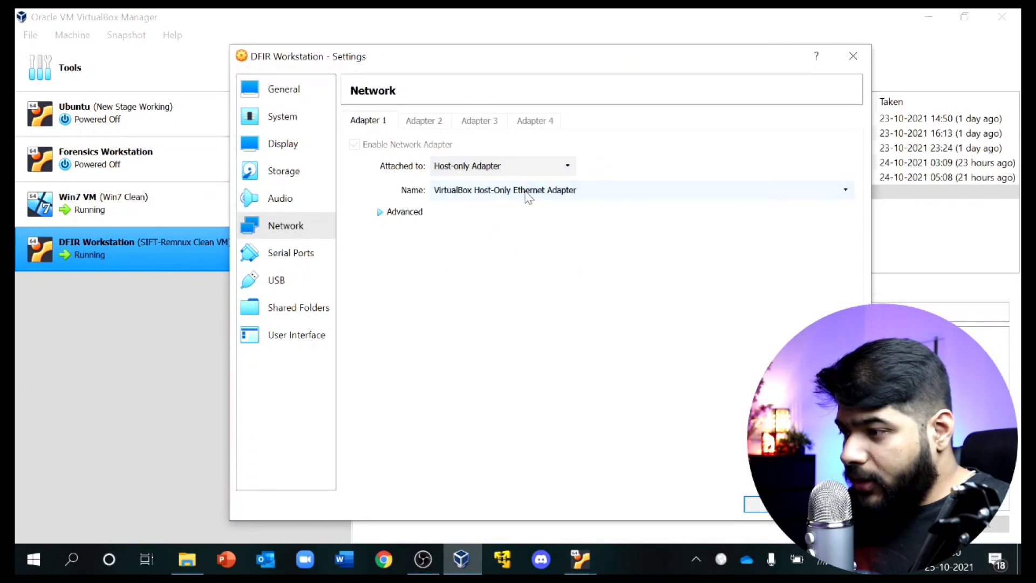
{"action": "left_click", "coordinate": [758, 506]}
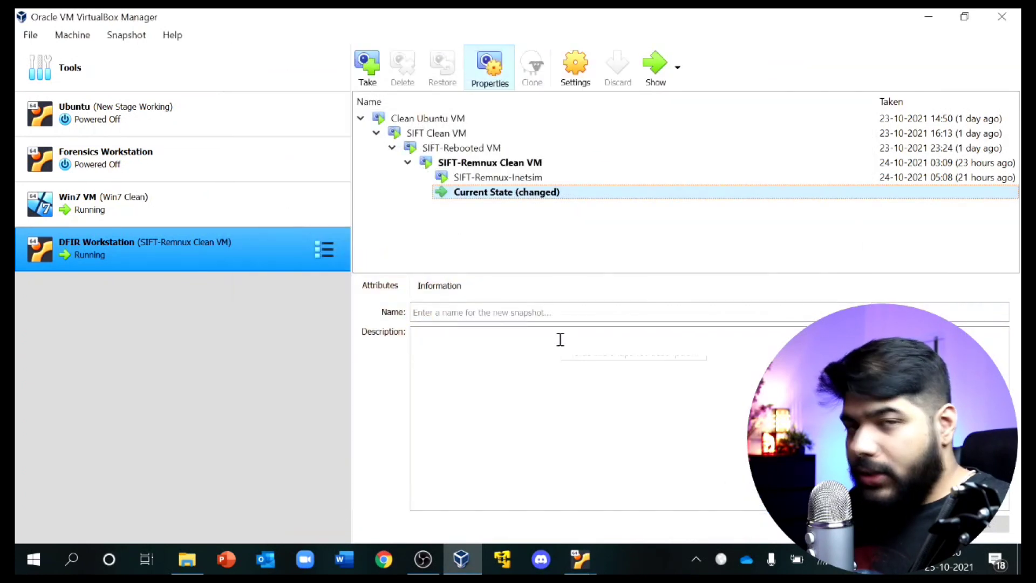
{"action": "mouse_move", "coordinate": [580, 559]}
{"action": "left_click", "coordinate": [520, 493]}
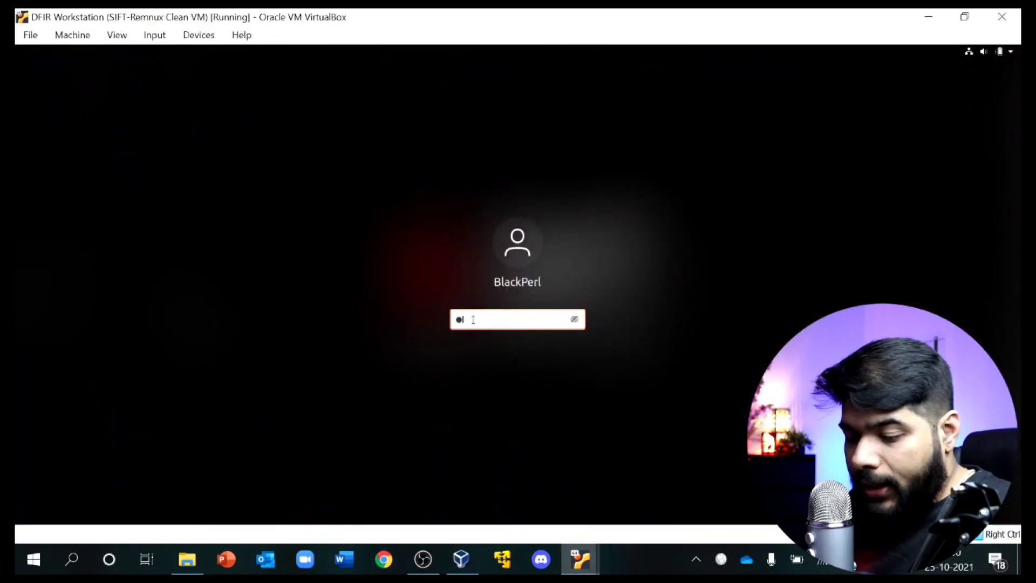
Step: Log into the SIFT workstation with the account password
{"action": "key", "text": "BackSpace"}
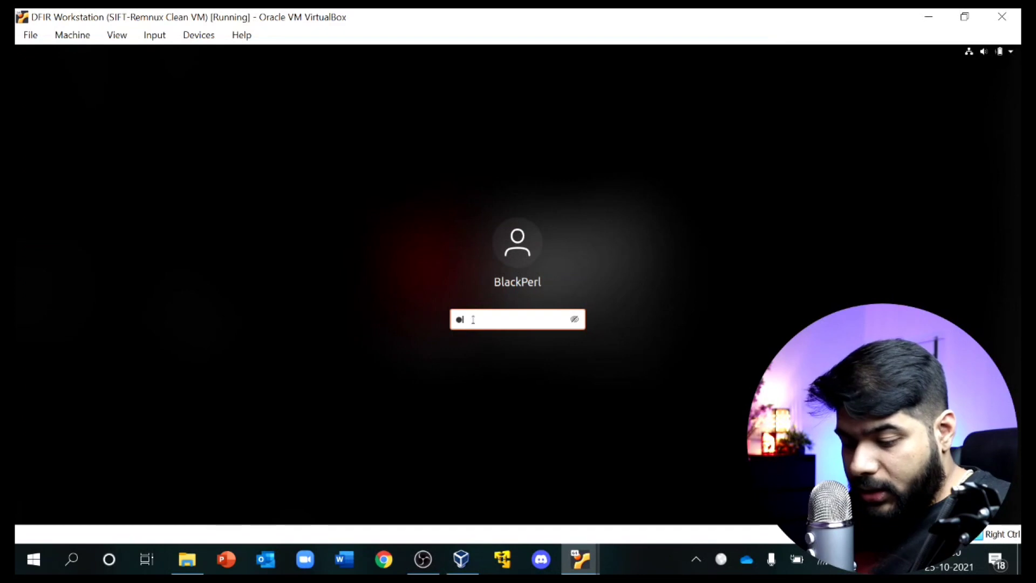
{"action": "type", "text": "•"}
{"action": "key", "text": "Return"}
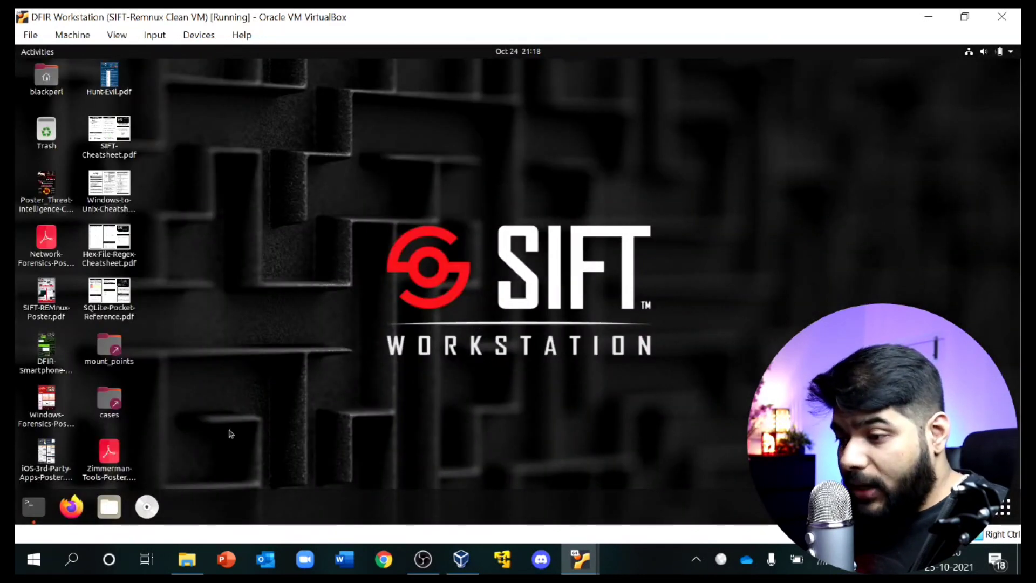
Step: Run ifconfig in a terminal and select enp0s3's address 192.168.56.103
{"action": "left_click", "coordinate": [34, 517]}
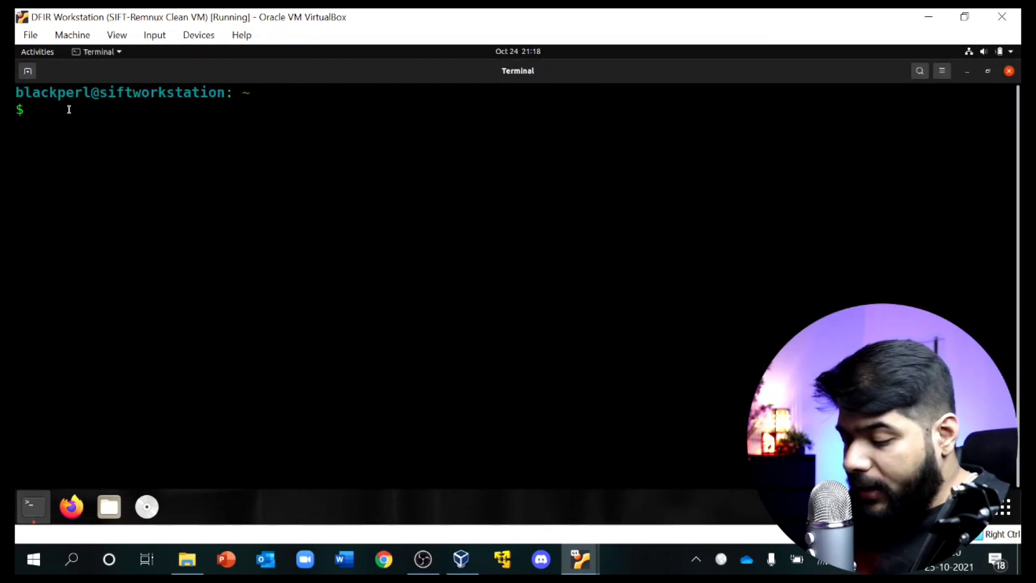
{"action": "type", "text": "i"}
{"action": "type", "text": "fc"}
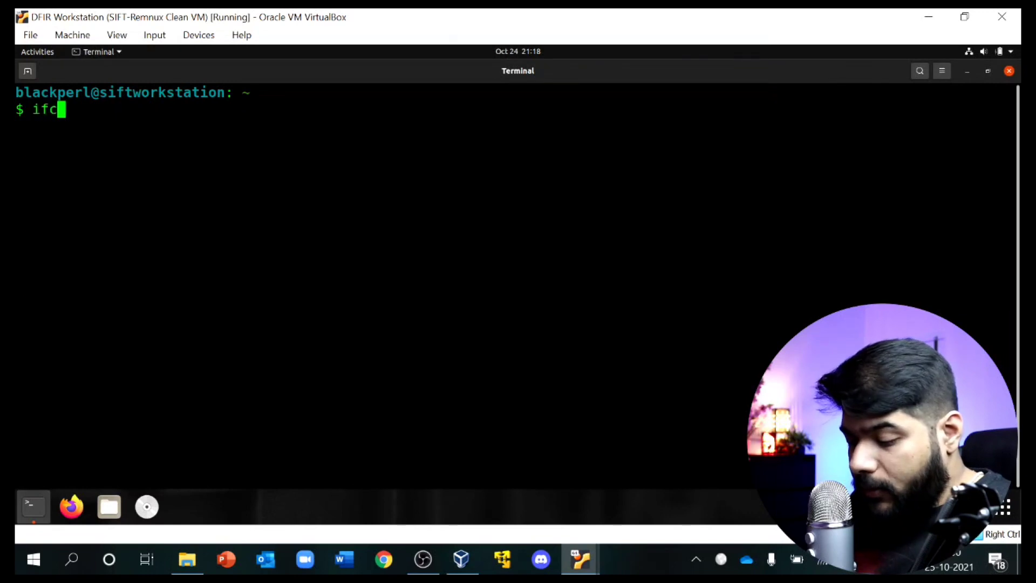
{"action": "type", "text": "onfig"}
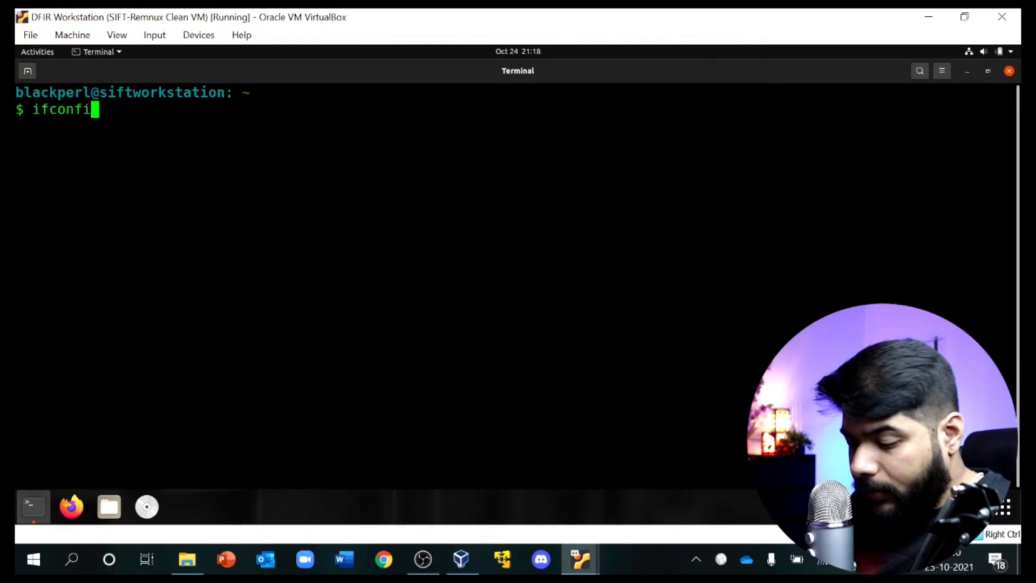
{"action": "key", "text": "Return"}
{"action": "scroll", "coordinate": [125, 209], "scroll_direction": "up", "scroll_amount": 2}
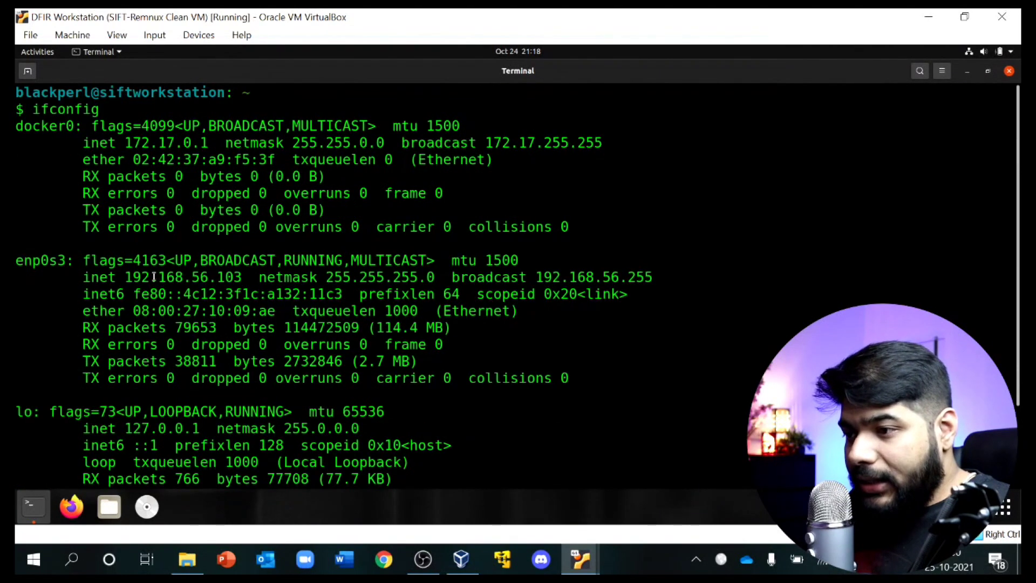
{"action": "scroll", "coordinate": [153, 277], "scroll_direction": "down", "scroll_amount": 1}
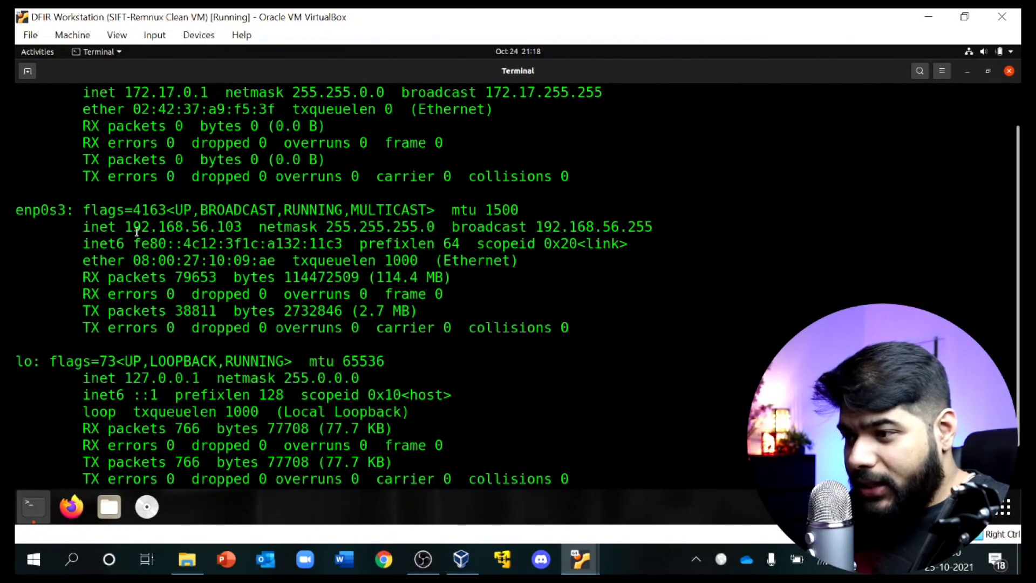
{"action": "left_click_drag", "start_coordinate": [128, 226], "coordinate": [243, 226]}
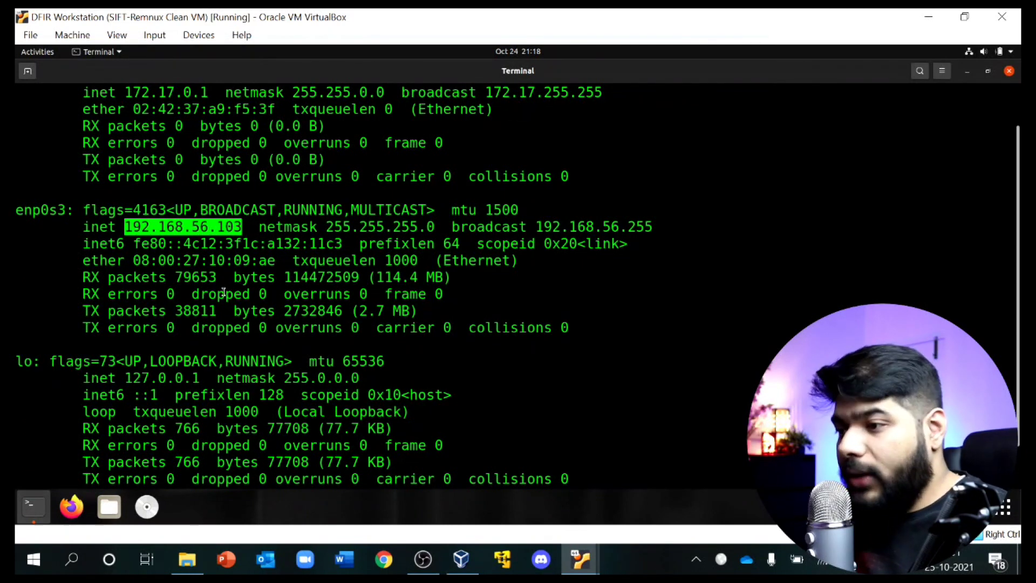
{"action": "scroll", "coordinate": [556, 448], "scroll_direction": "down", "scroll_amount": 1}
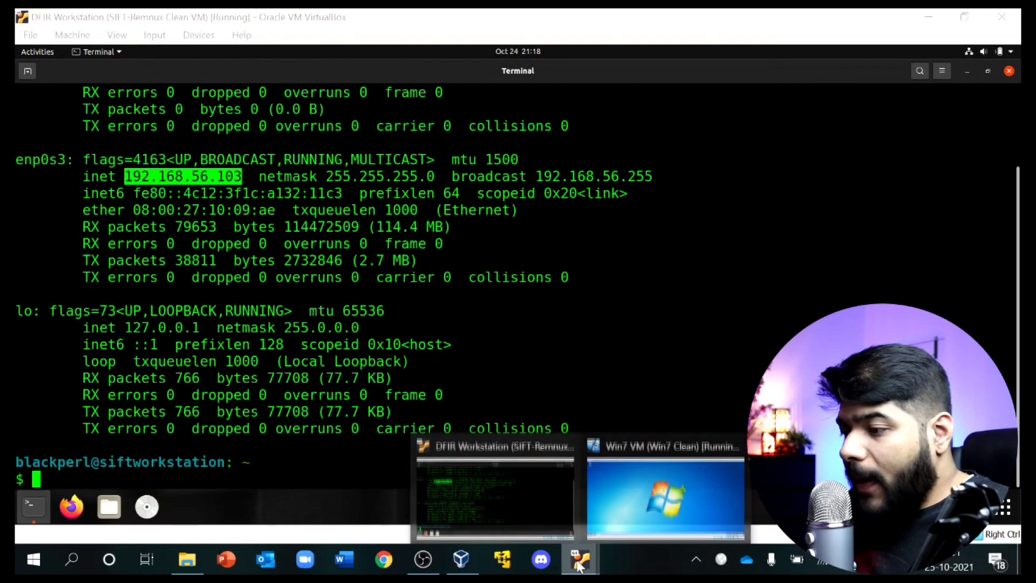
Step: Open a Win7 command prompt and run ipconfig, showing IPv4 address 192.168.56.102
{"action": "left_click", "coordinate": [590, 539]}
{"action": "right_click", "coordinate": [263, 225]}
{"action": "left_click", "coordinate": [29, 514]}
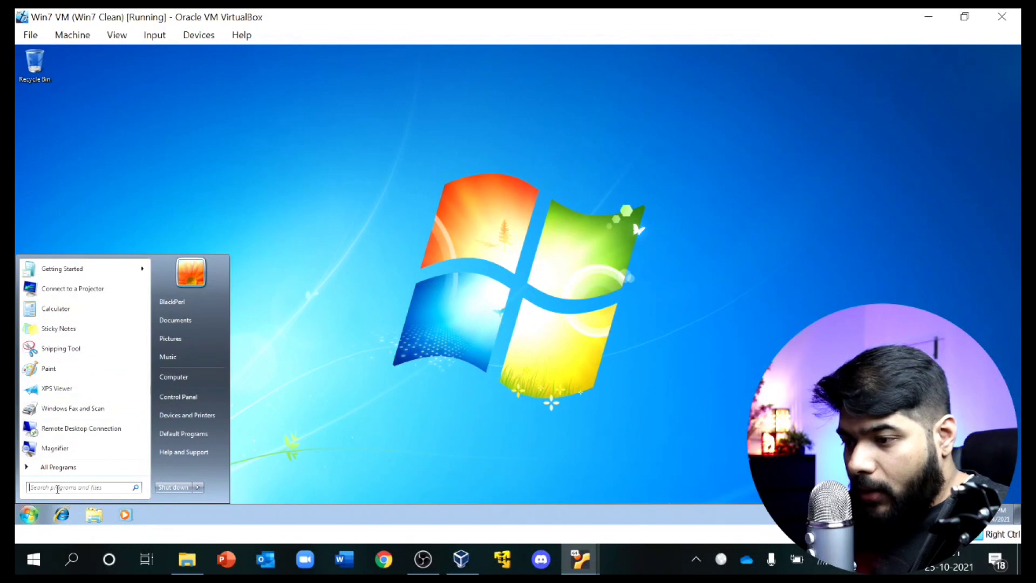
{"action": "type", "text": "cmd"}
{"action": "key", "text": "Return"}
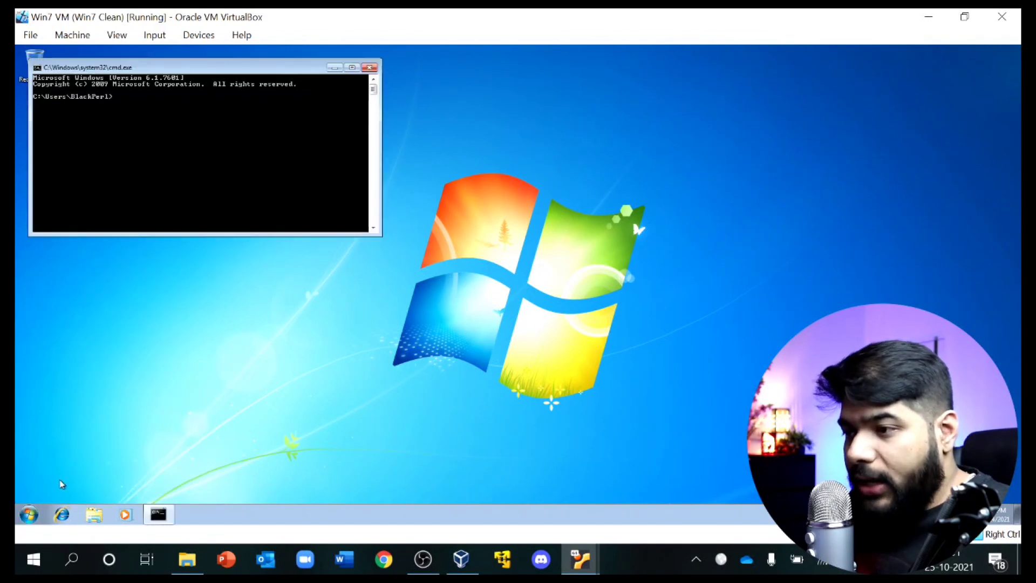
{"action": "left_click_drag", "start_coordinate": [164, 71], "coordinate": [429, 116]}
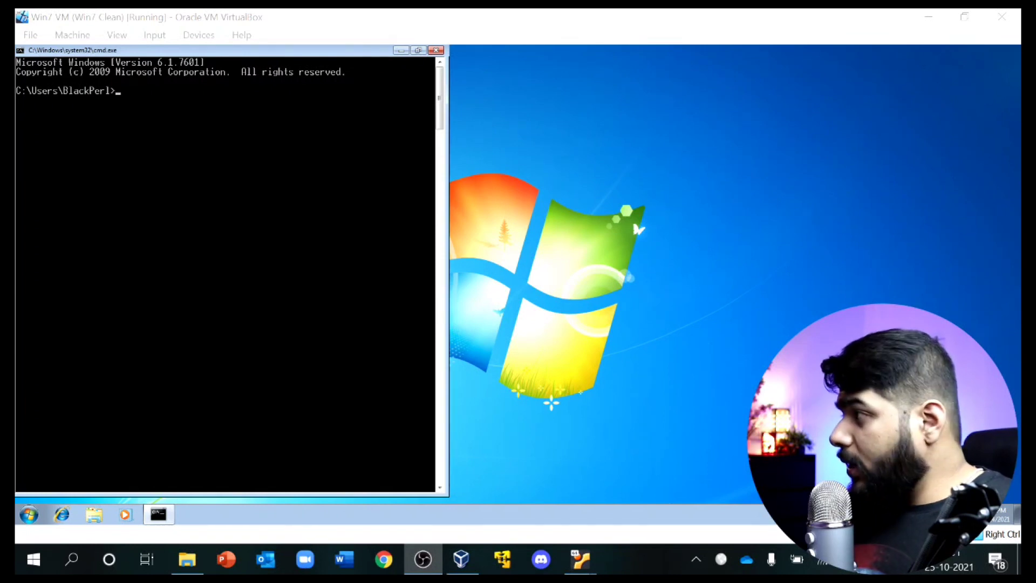
{"action": "left_click", "coordinate": [142, 123]}
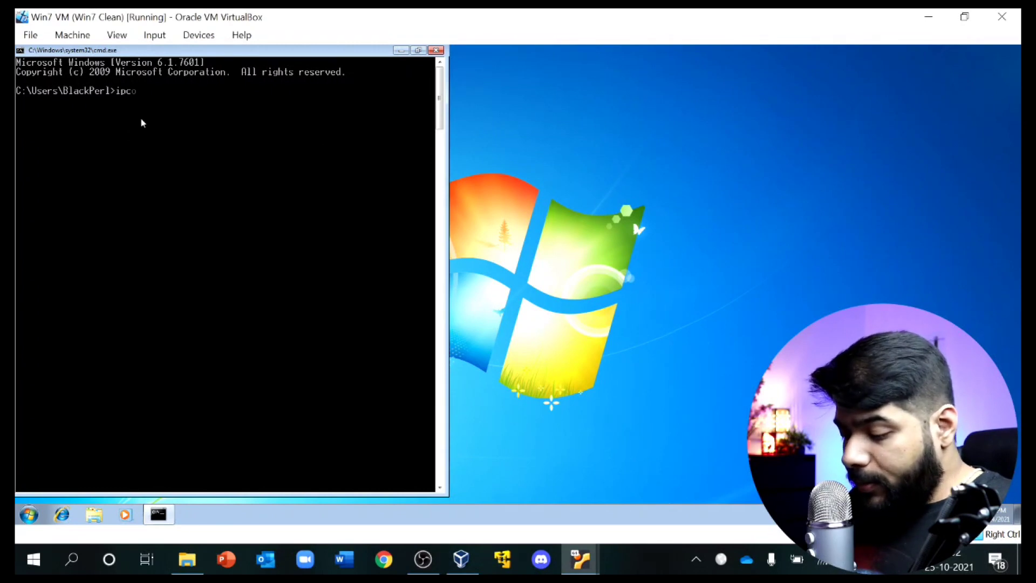
{"action": "type", "text": "ipconfig"}
{"action": "key", "text": "Return"}
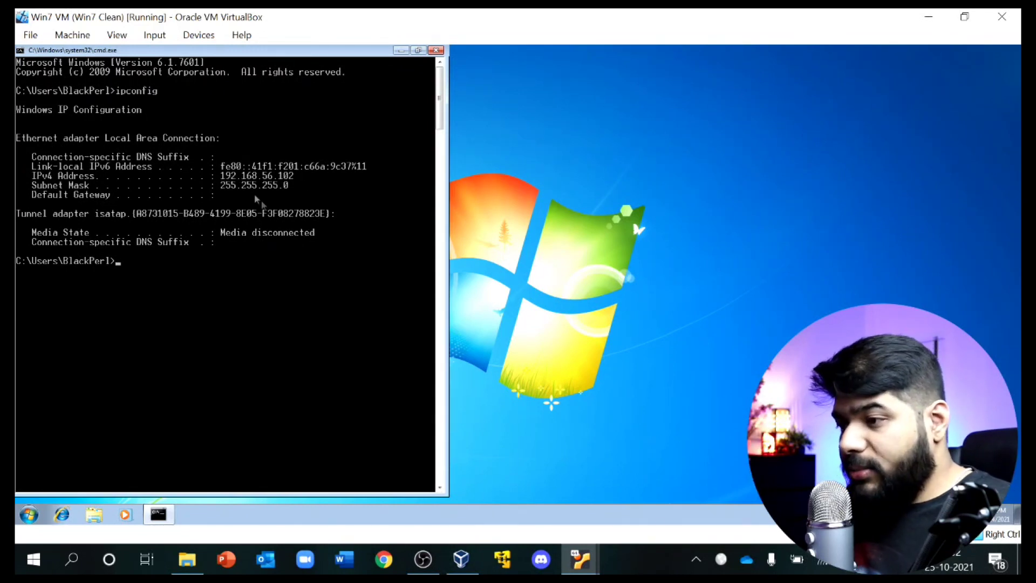
Step: Copy the SIFT address 192.168.56.103 and return to the Win7 VM
{"action": "left_click", "coordinate": [580, 562]}
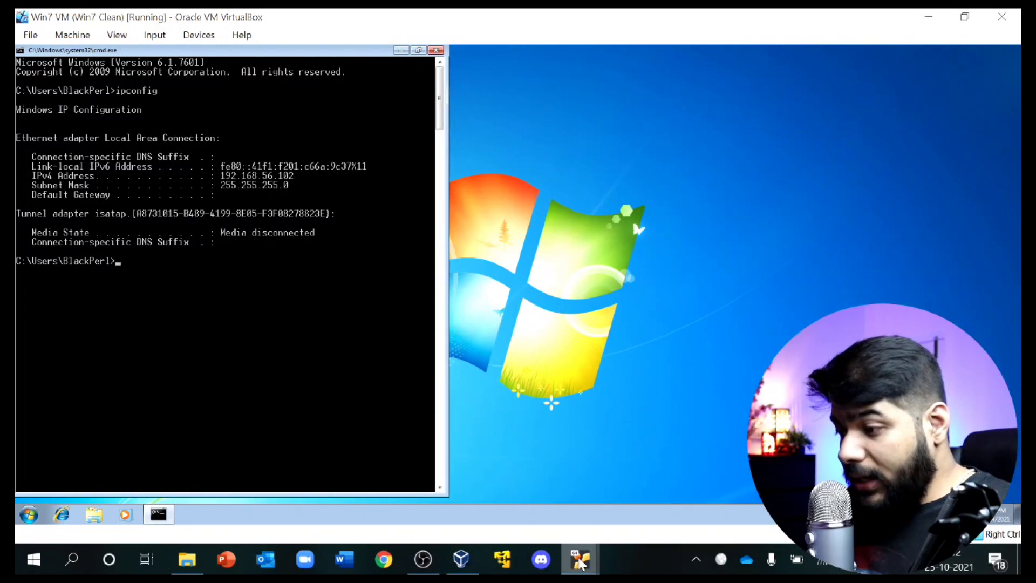
{"action": "left_click", "coordinate": [496, 488]}
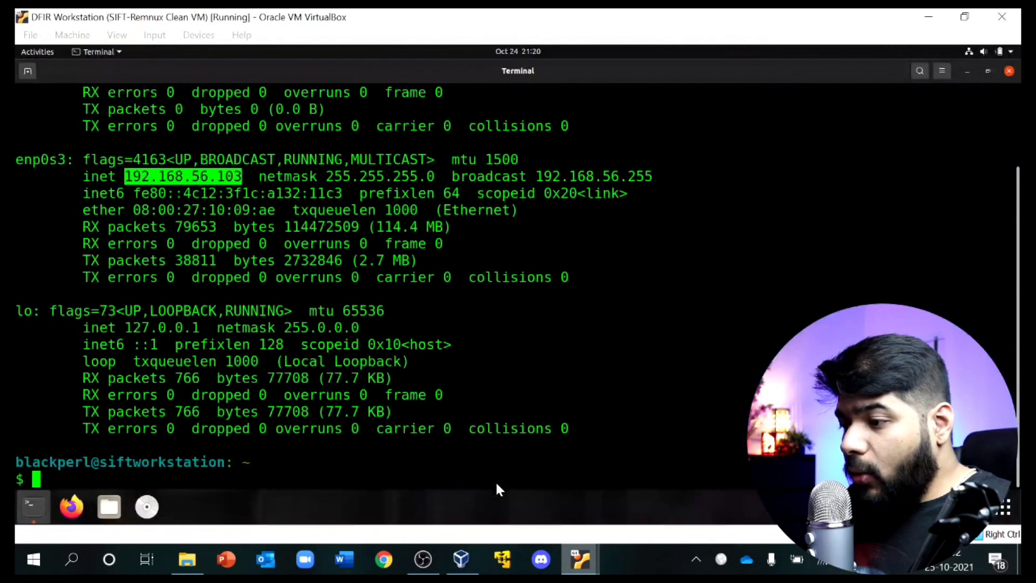
{"action": "right_click", "coordinate": [221, 177]}
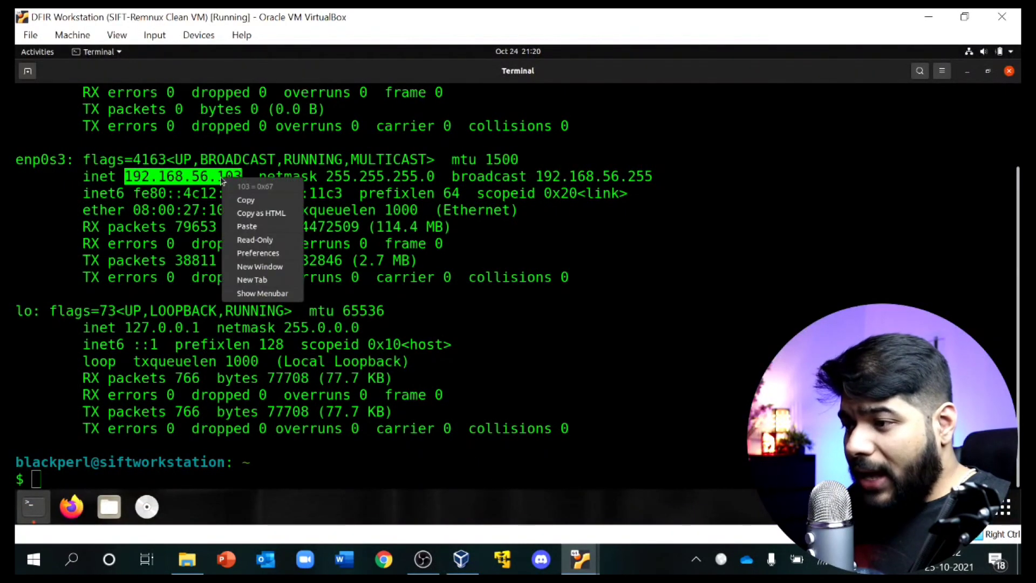
{"action": "left_click", "coordinate": [242, 202]}
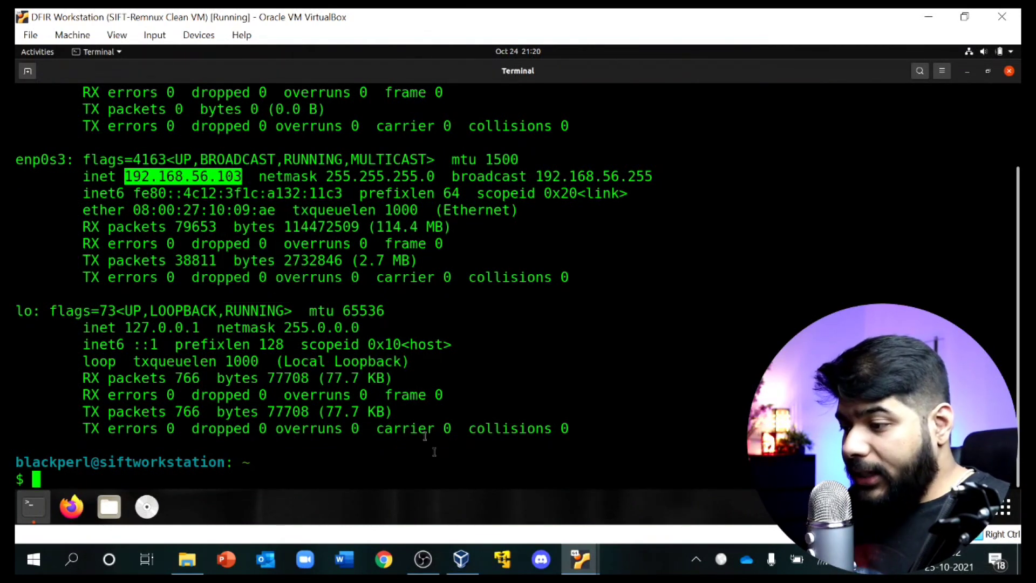
{"action": "mouse_move", "coordinate": [579, 570]}
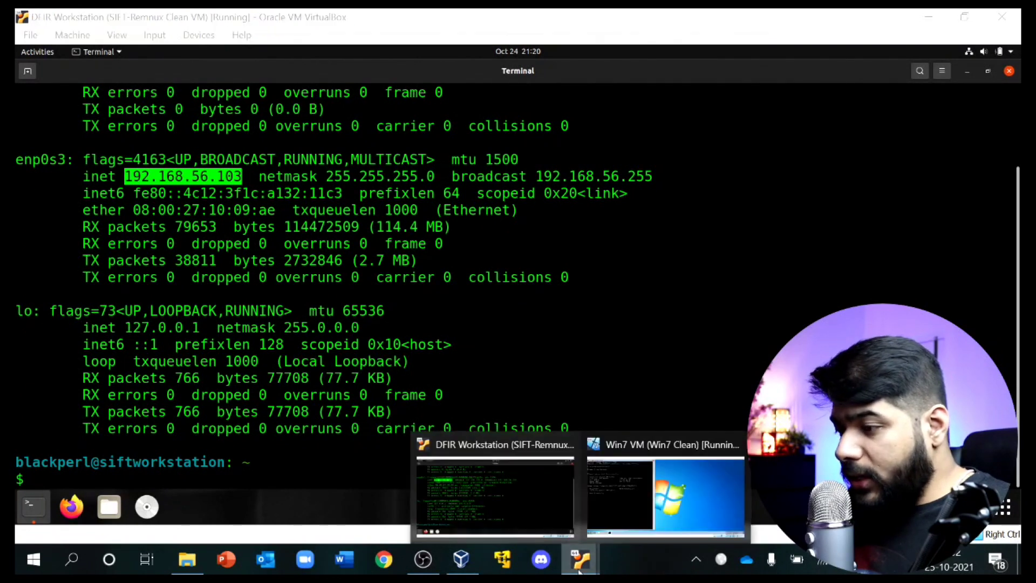
{"action": "left_click", "coordinate": [678, 500]}
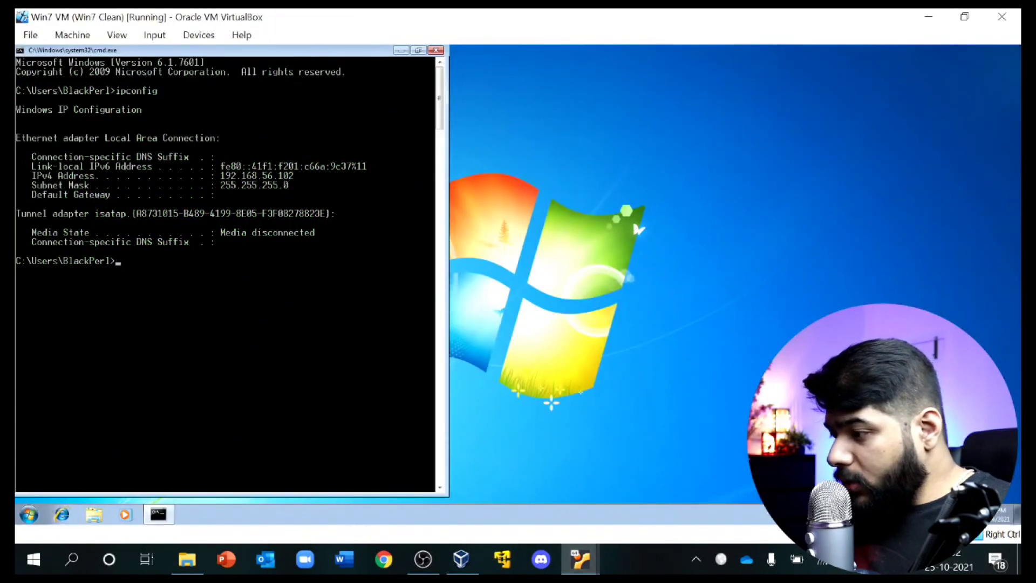
Step: Set the Win7 Local Area Connection's preferred DNS server to 192.168.56.103
{"action": "left_click", "coordinate": [639, 230]}
{"action": "left_click", "coordinate": [943, 488]}
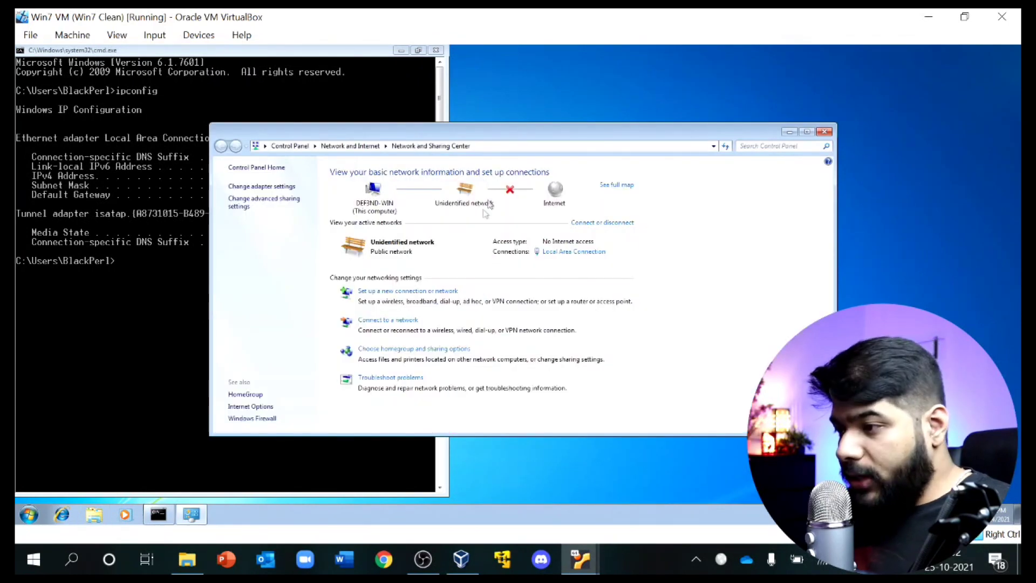
{"action": "left_click", "coordinate": [563, 257]}
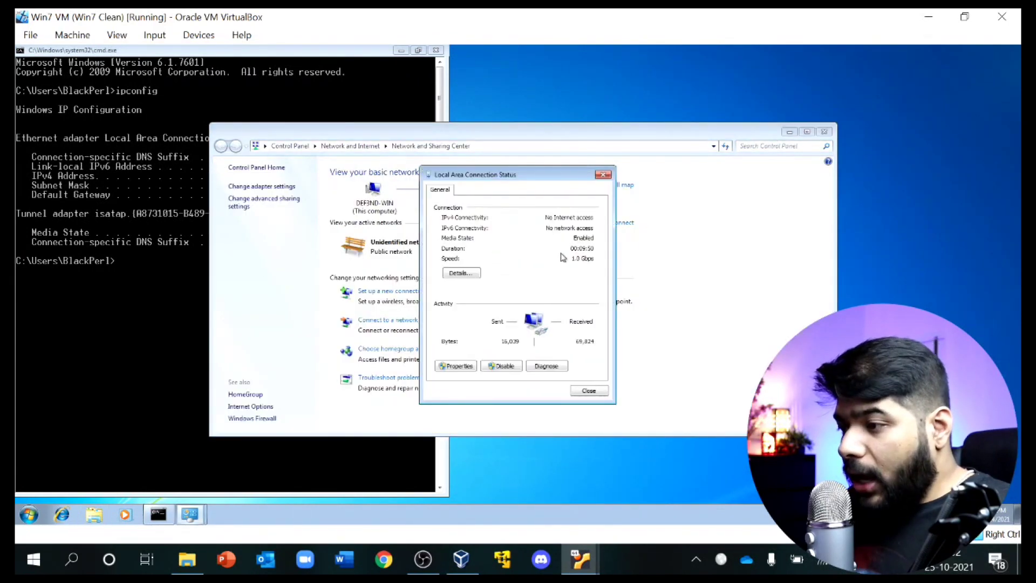
{"action": "left_click", "coordinate": [467, 367]}
{"action": "double_click", "coordinate": [541, 302]}
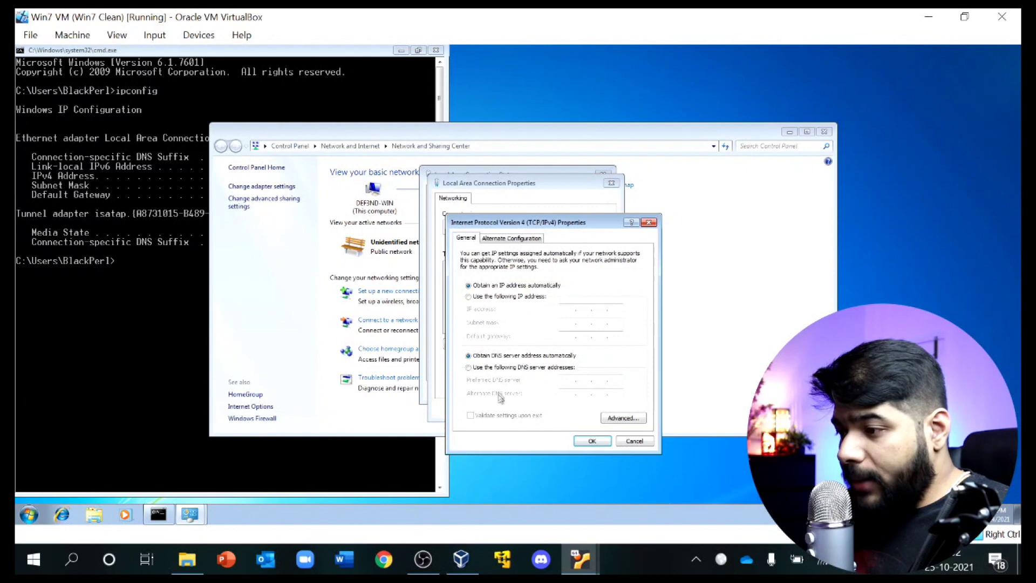
{"action": "left_click", "coordinate": [493, 368]}
{"action": "key", "text": "ctrl+v"}
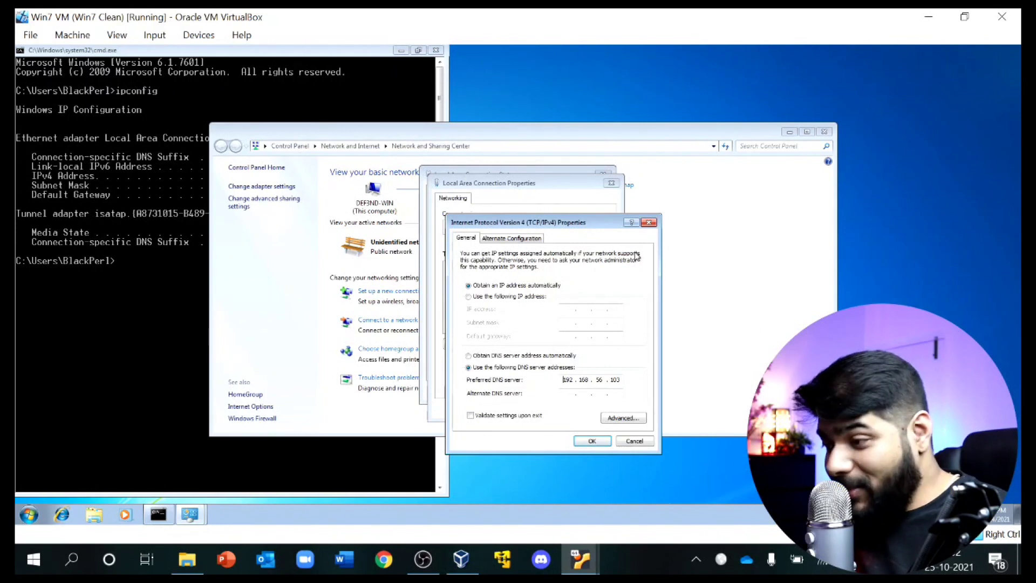
Step: Confirm the IPv4 and connection properties, then close the status and Network and Sharing Center windows
{"action": "left_click", "coordinate": [592, 441]}
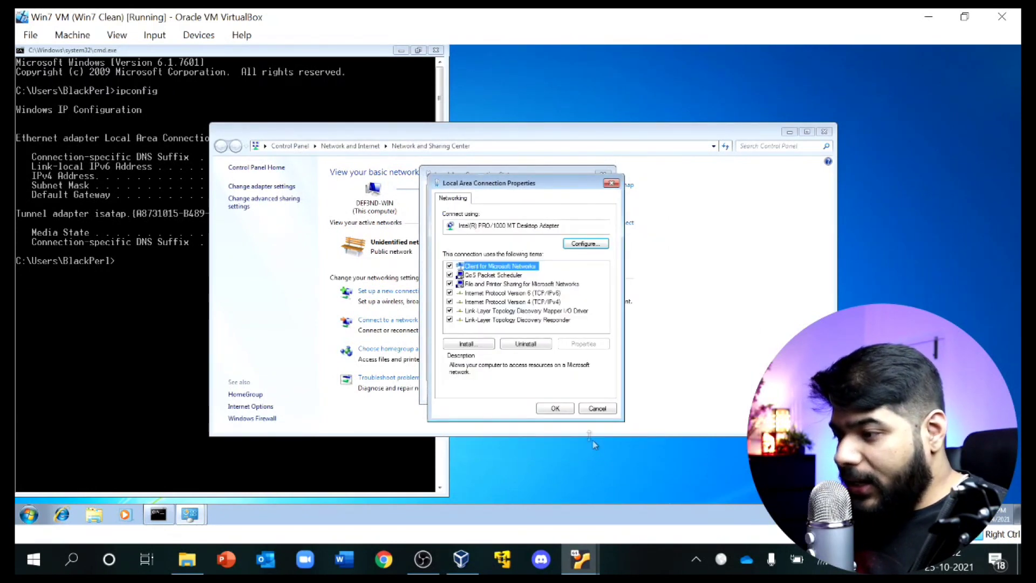
{"action": "left_click", "coordinate": [554, 408]}
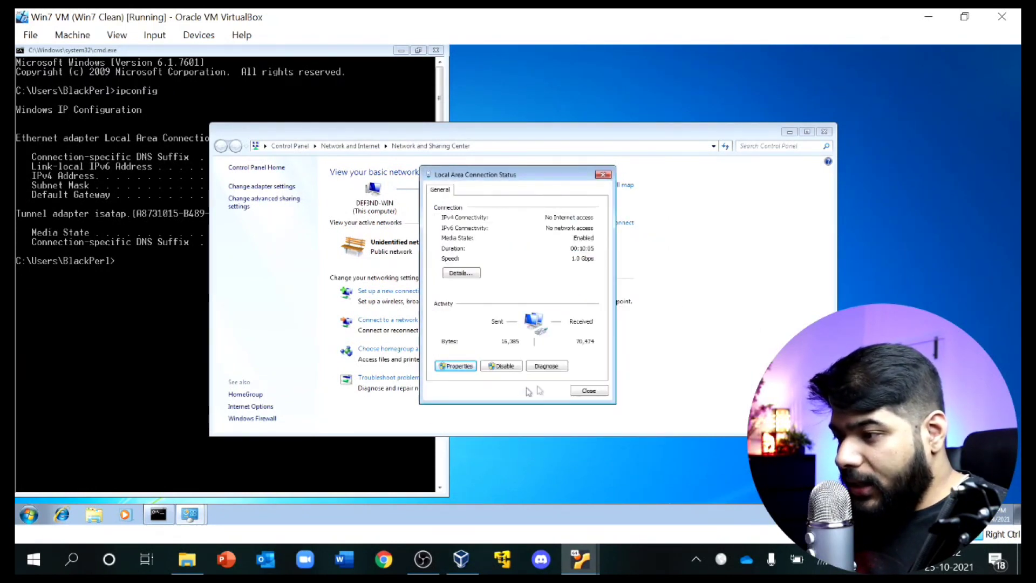
{"action": "left_click", "coordinate": [603, 174]}
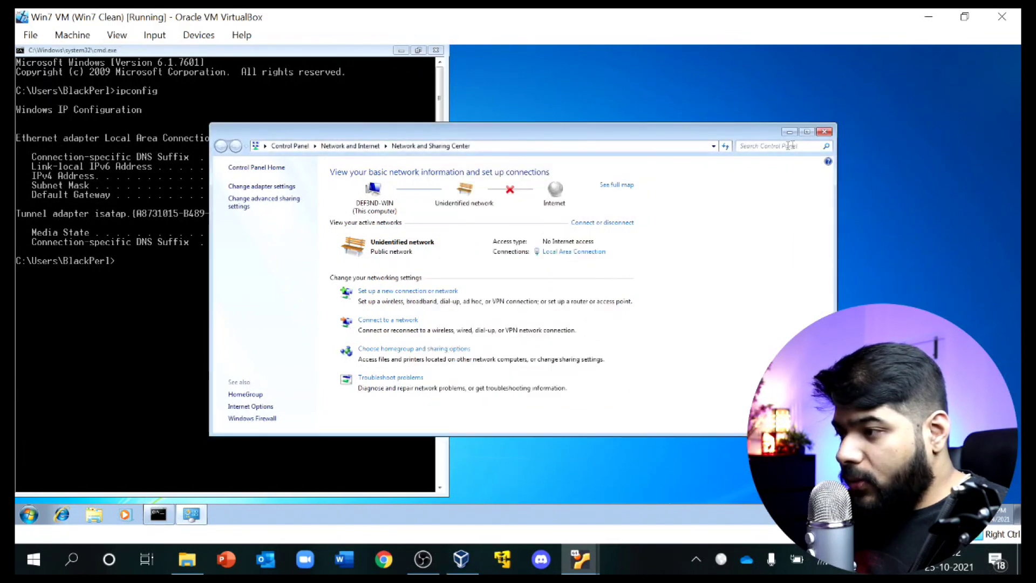
{"action": "left_click", "coordinate": [824, 132]}
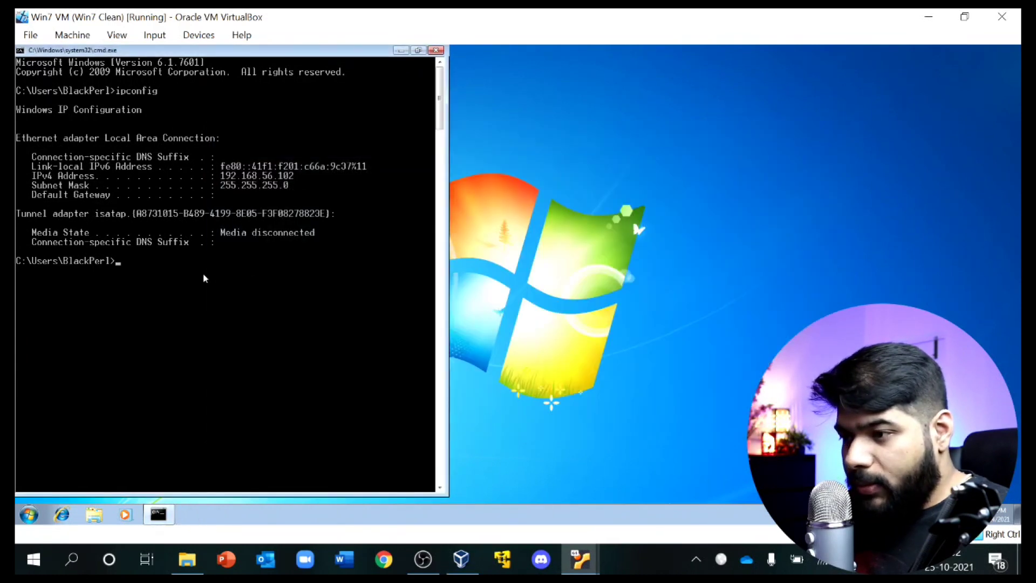
Step: Run nslookup google.com in Win7; requests to server 192.168.56.103 time out
{"action": "type", "text": "nslookup google.com"}
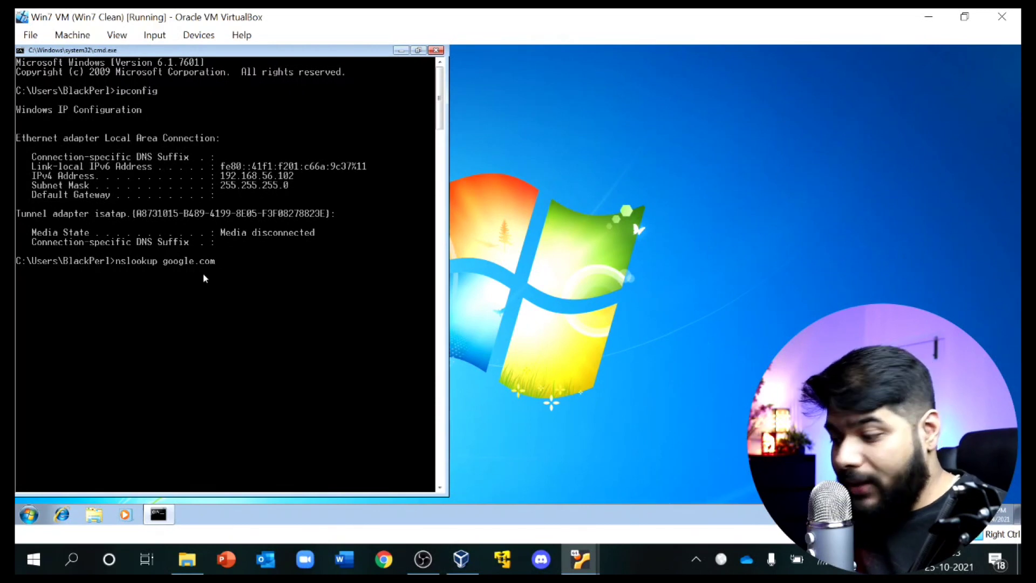
{"action": "key", "text": "Return"}
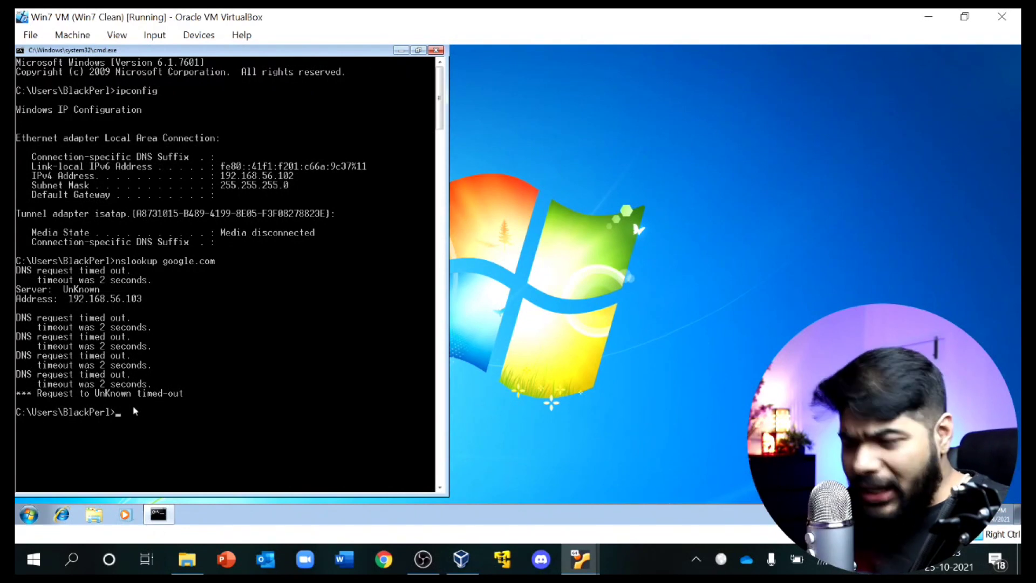
{"action": "left_click", "coordinate": [569, 558]}
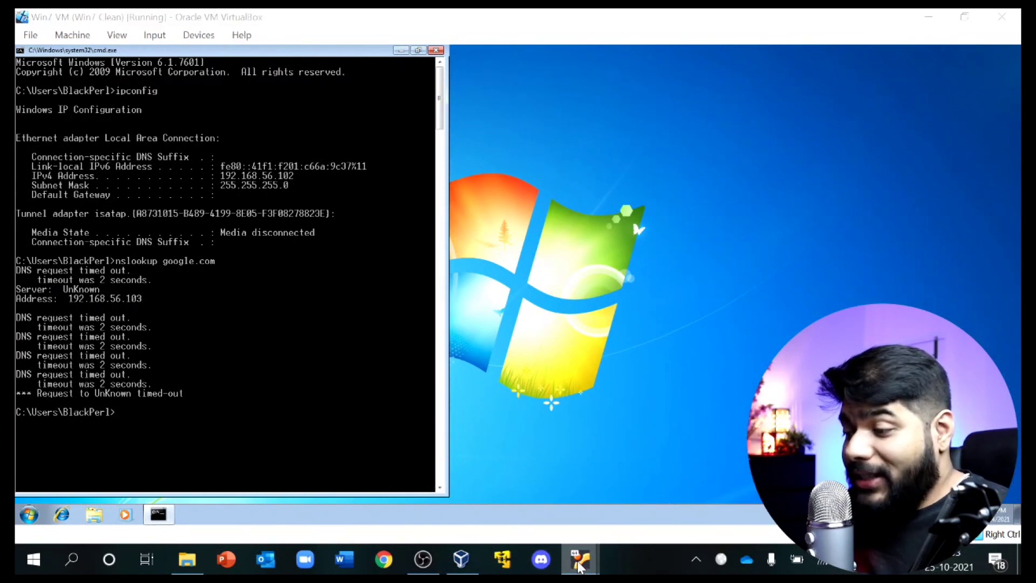
Step: Clear the SIFT terminal and run sudo gedit /etc/inetsim/inetsim.conf
{"action": "left_click", "coordinate": [497, 510]}
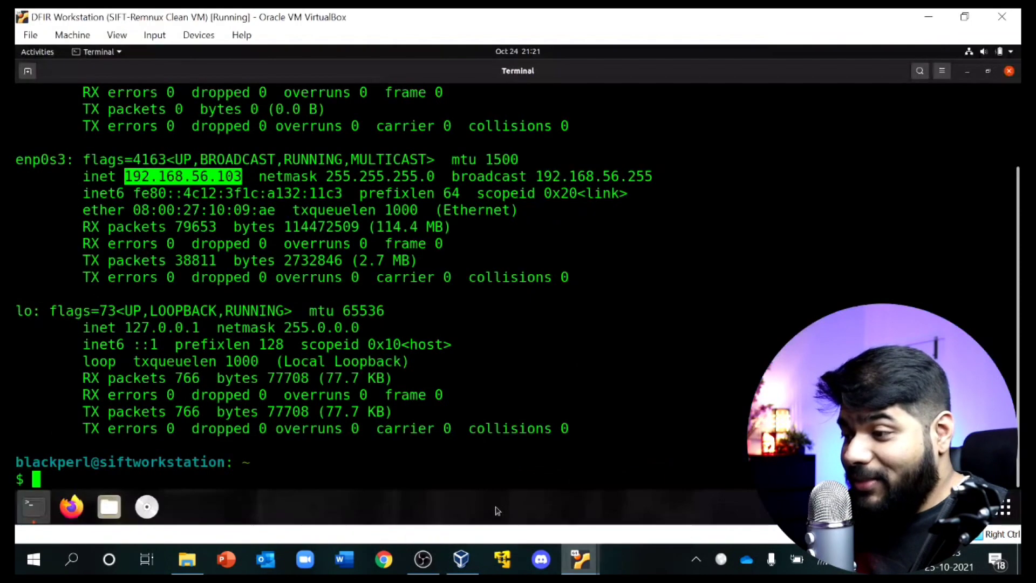
{"action": "left_click", "coordinate": [284, 475]}
{"action": "type", "text": "clear"}
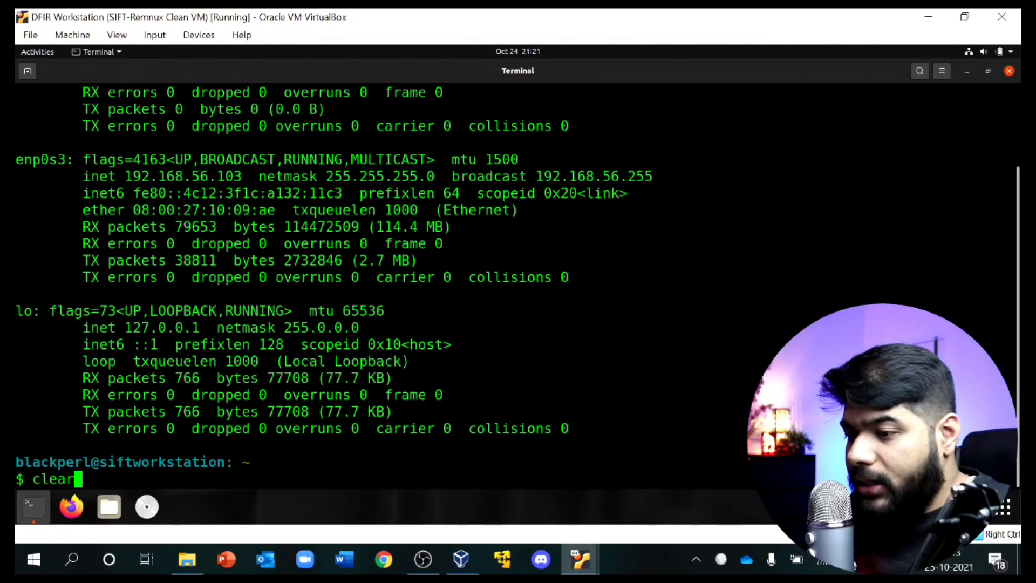
{"action": "key", "text": "Return"}
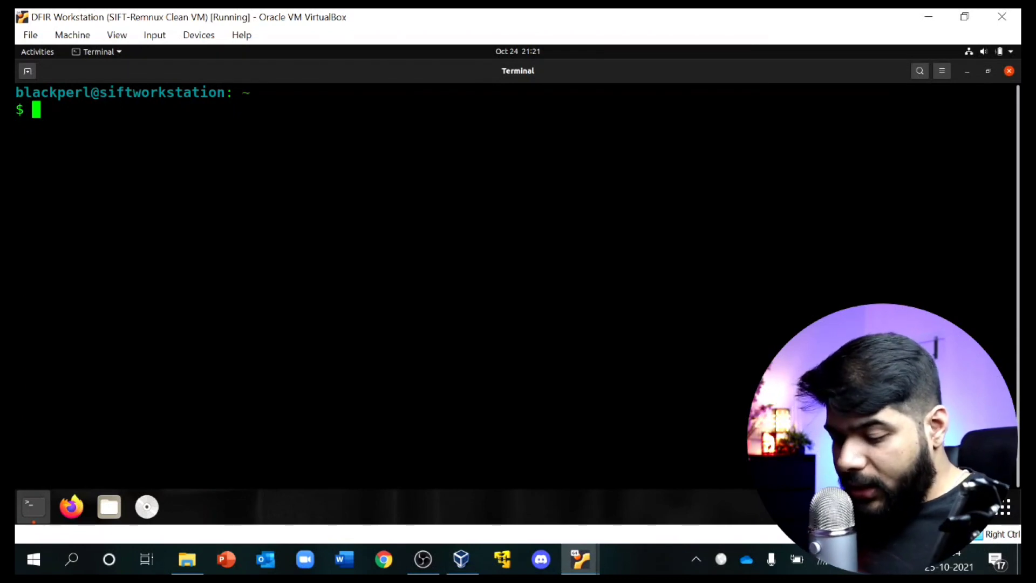
{"action": "type", "text": "sudo "}
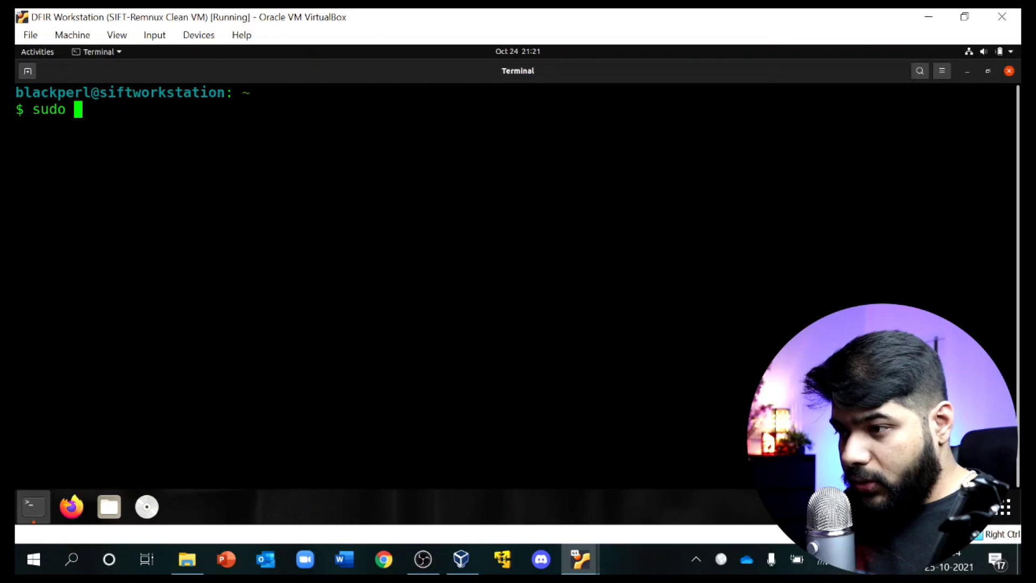
{"action": "type", "text": "g"}
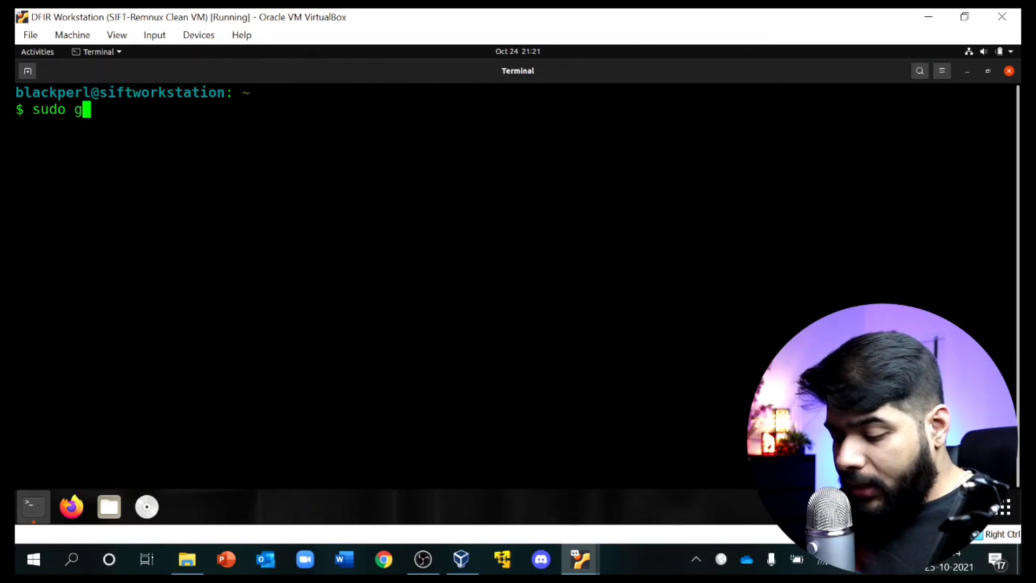
{"action": "type", "text": "edit"}
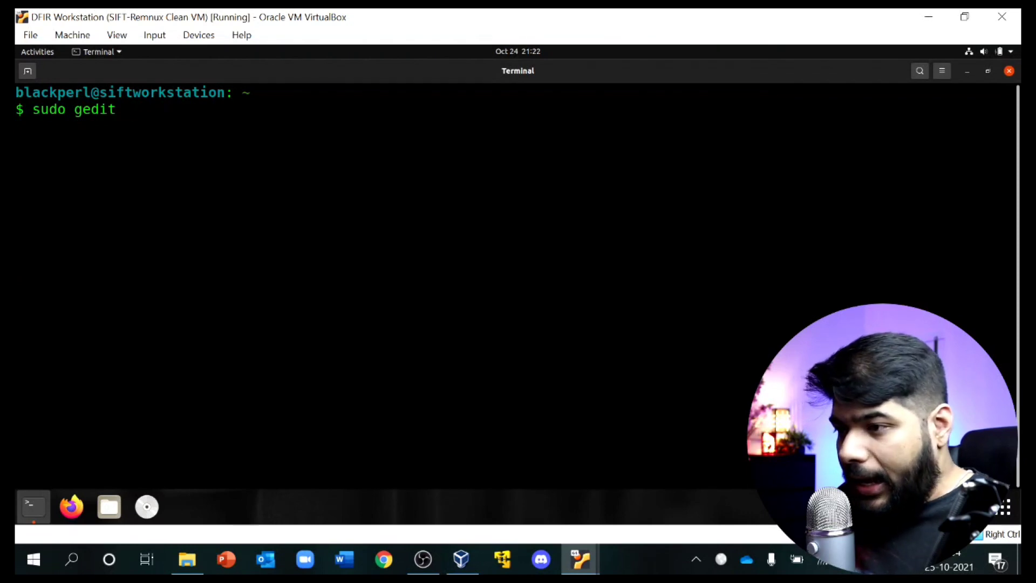
{"action": "type", "text": "/etc/"}
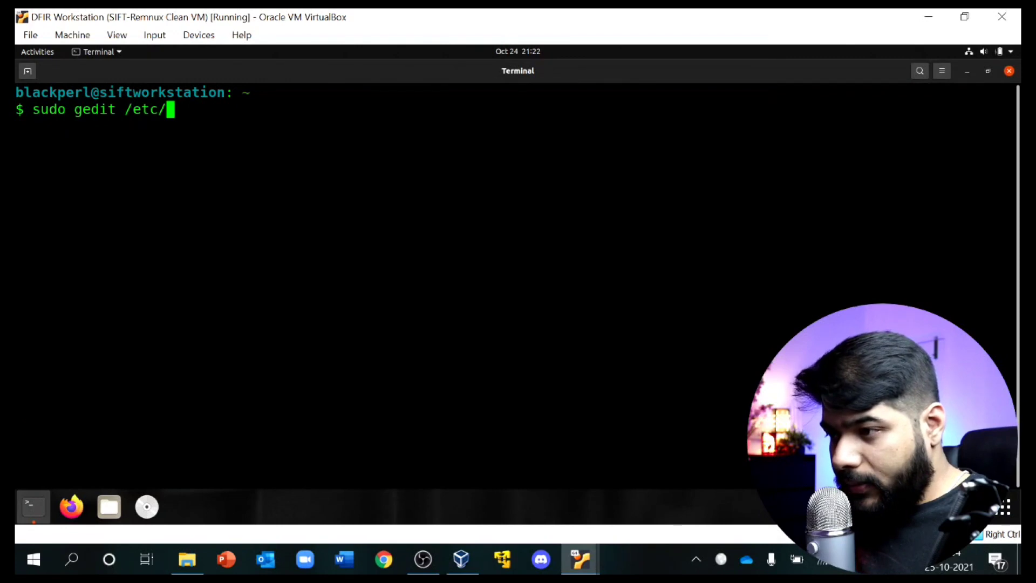
{"action": "type", "text": "inetsim/in"}
{"action": "key", "text": "Tab"}
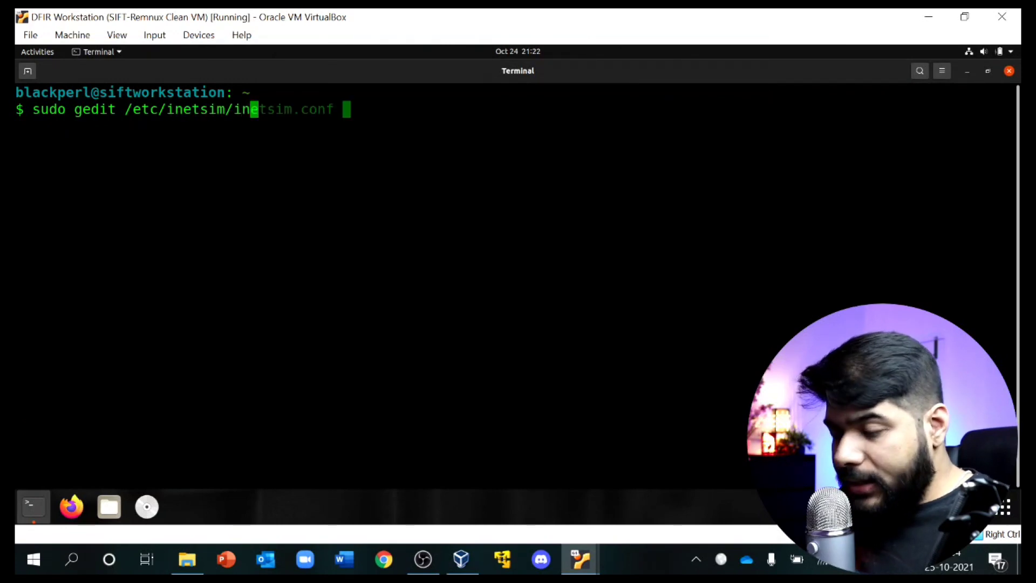
{"action": "key", "text": "Return"}
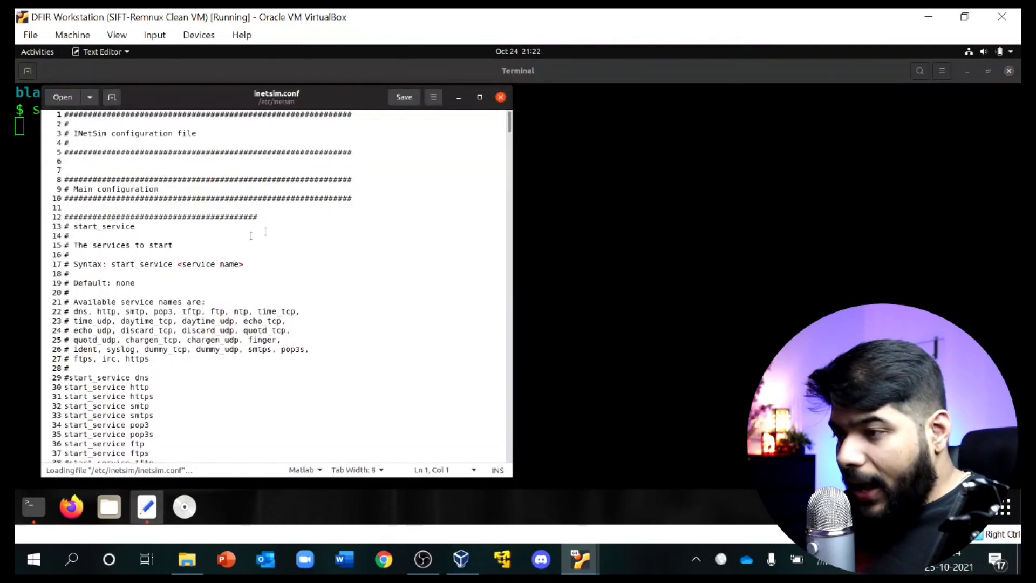
Step: Maximize gedit and uncomment the dns start_service line on line 29
{"action": "left_click", "coordinate": [479, 96]}
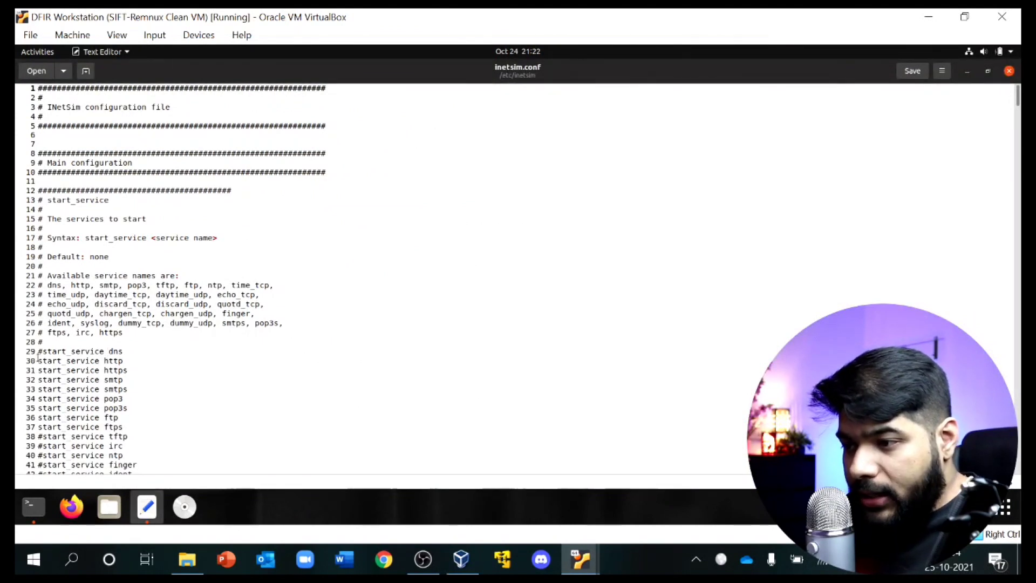
{"action": "scroll", "coordinate": [110, 351], "scroll_direction": "down", "scroll_amount": 2}
{"action": "left_click", "coordinate": [47, 309]}
{"action": "key", "text": "Left"}
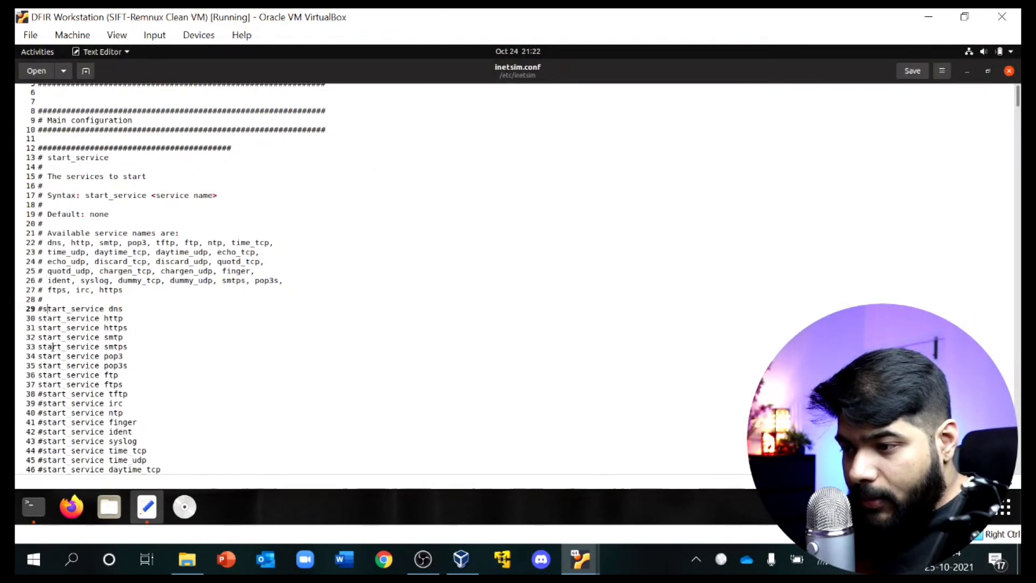
{"action": "key", "text": "BackSpace"}
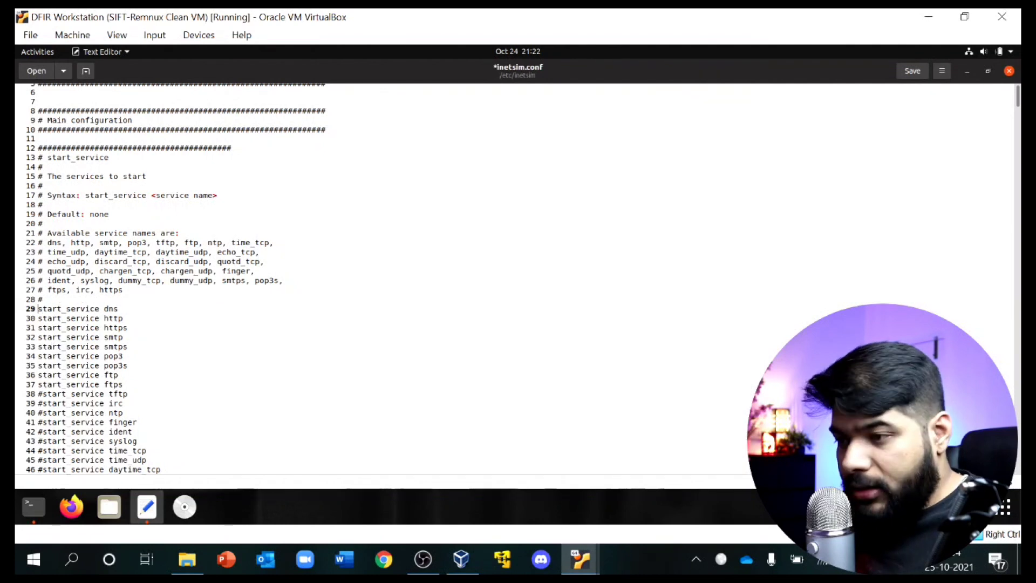
Step: Uncomment start_service lines 38–51, tftp through discard_udp
{"action": "scroll", "coordinate": [32, 295], "scroll_direction": "down", "scroll_amount": 6}
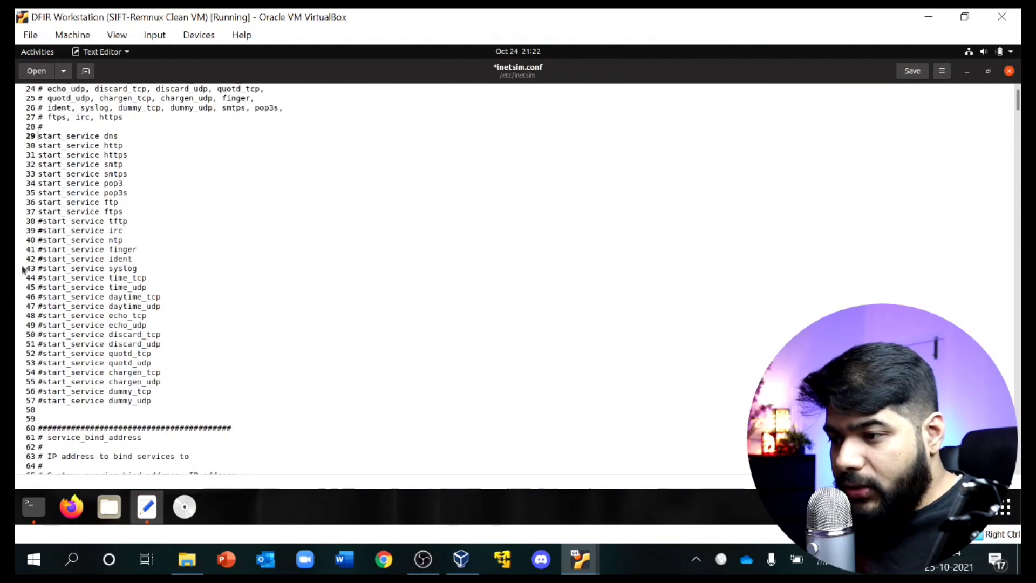
{"action": "left_click", "coordinate": [43, 222]}
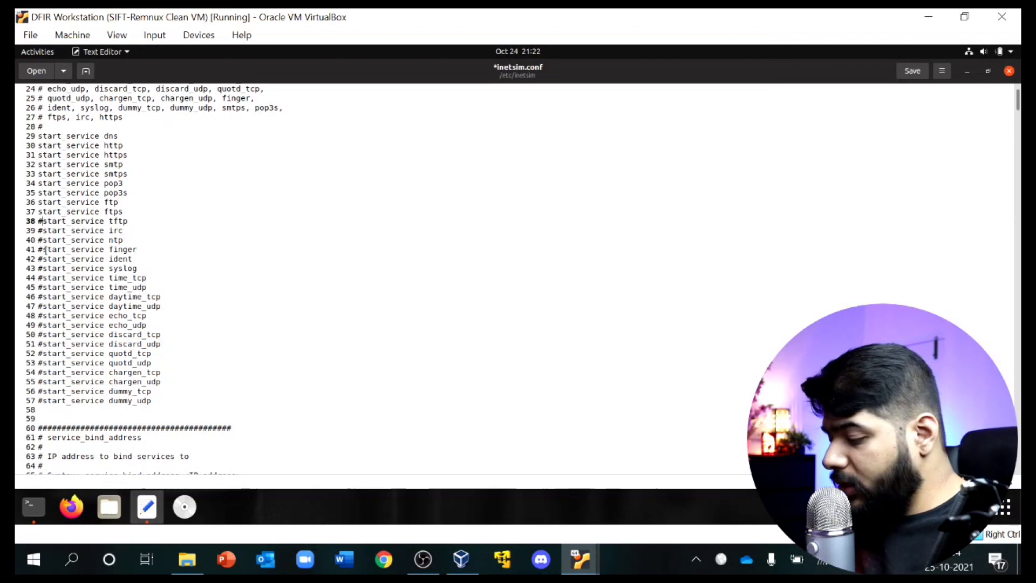
{"action": "key", "text": "BackSpace"}
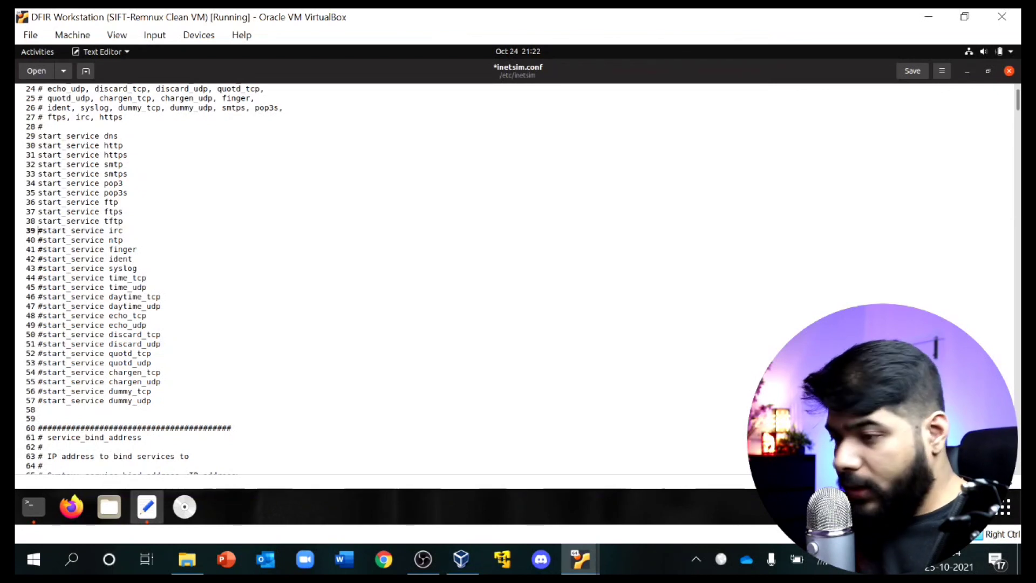
{"action": "key", "text": "Down"}
{"action": "key", "text": "Delete"}
{"action": "key", "text": "Down"}
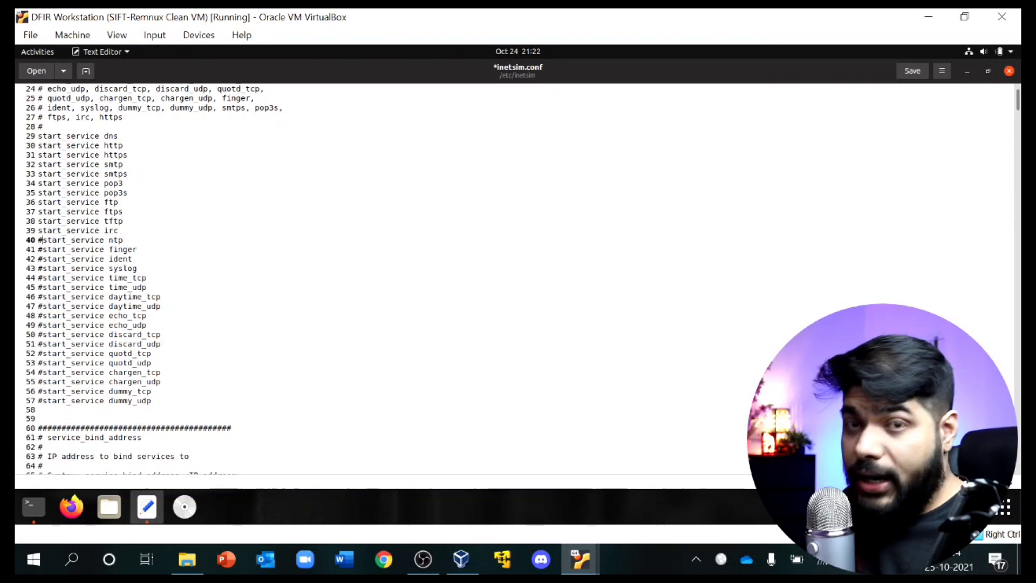
{"action": "key", "text": "Delete"}
{"action": "key", "text": "Down"}
{"action": "key", "text": "Delete"}
{"action": "key", "text": "Down"}
{"action": "key", "text": "Delete"}
{"action": "key", "text": "Down"}
{"action": "key", "text": "Delete"}
{"action": "key", "text": "Down"}
{"action": "key", "text": "Delete"}
{"action": "key", "text": "Down"}
{"action": "key", "text": "Delete"}
{"action": "key", "text": "Down"}
{"action": "key", "text": "Delete"}
{"action": "key", "text": "Down"}
{"action": "key", "text": "Delete"}
{"action": "key", "text": "Down"}
{"action": "key", "text": "Delete"}
{"action": "key", "text": "Down"}
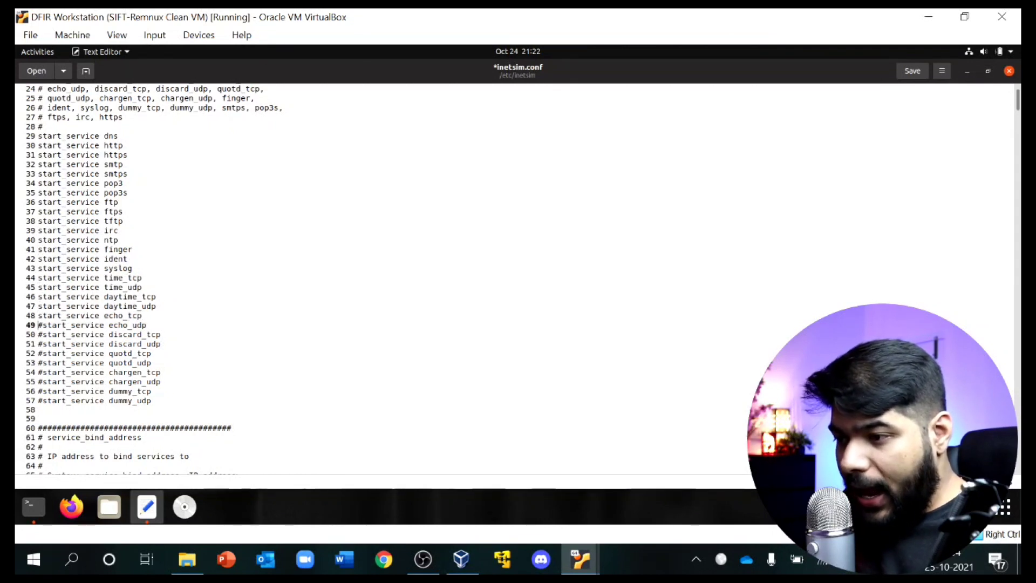
{"action": "key", "text": "Delete"}
{"action": "key", "text": "Down"}
{"action": "key", "text": "Delete"}
{"action": "key", "text": "Down"}
{"action": "key", "text": "Delete"}
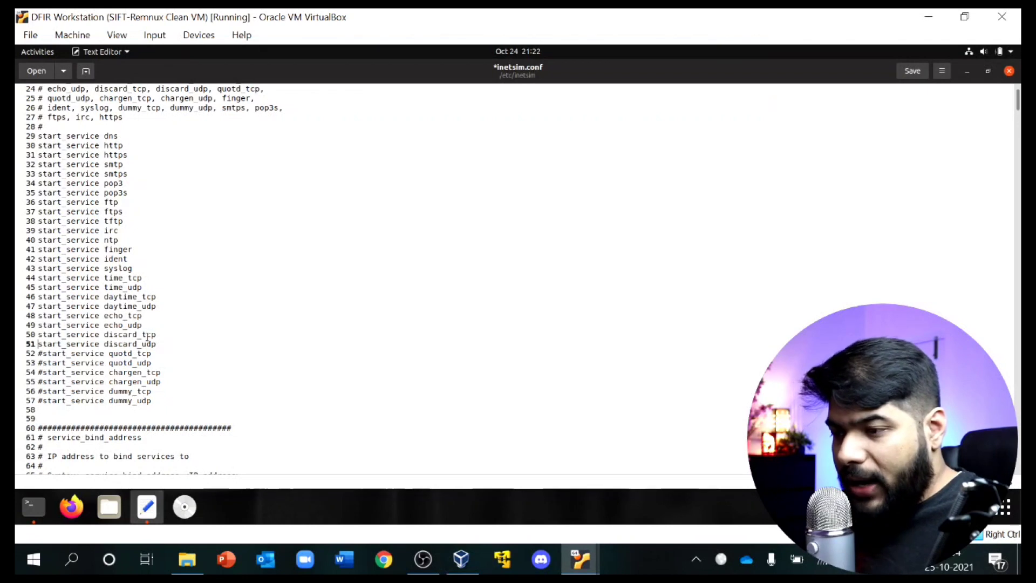
{"action": "key", "text": "ctrl+f"}
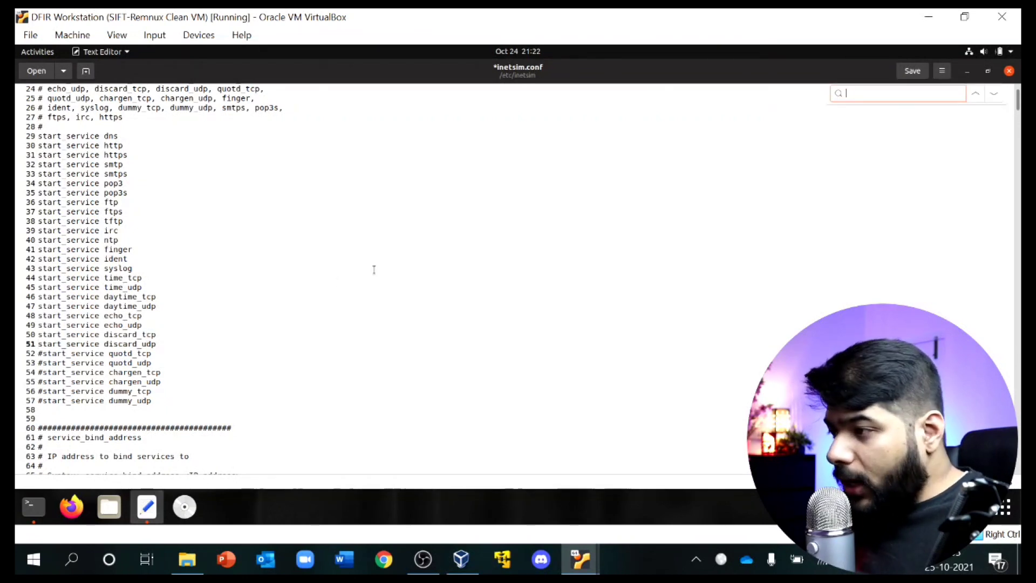
Step: Uncomment service_bind_address on line 69 and set it to 192.168.56.103
{"action": "type", "text": "bind"}
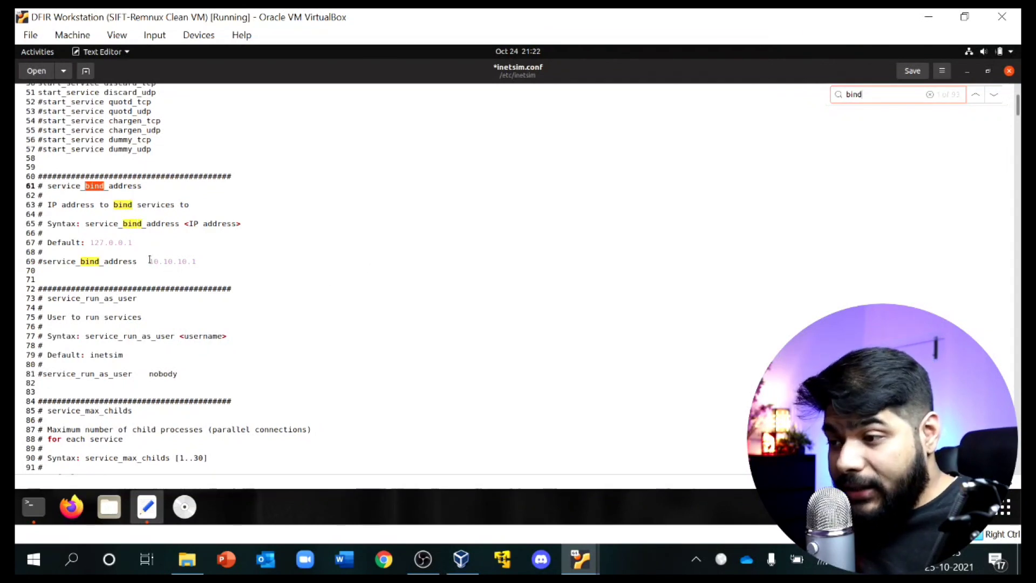
{"action": "left_click_drag", "start_coordinate": [152, 261], "coordinate": [199, 261]}
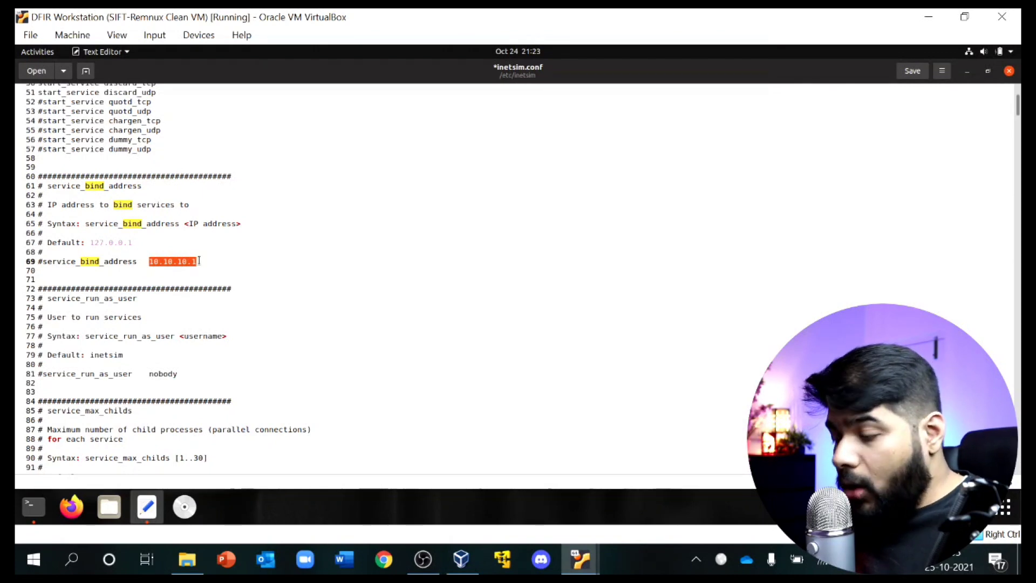
{"action": "key", "text": "BackSpace"}
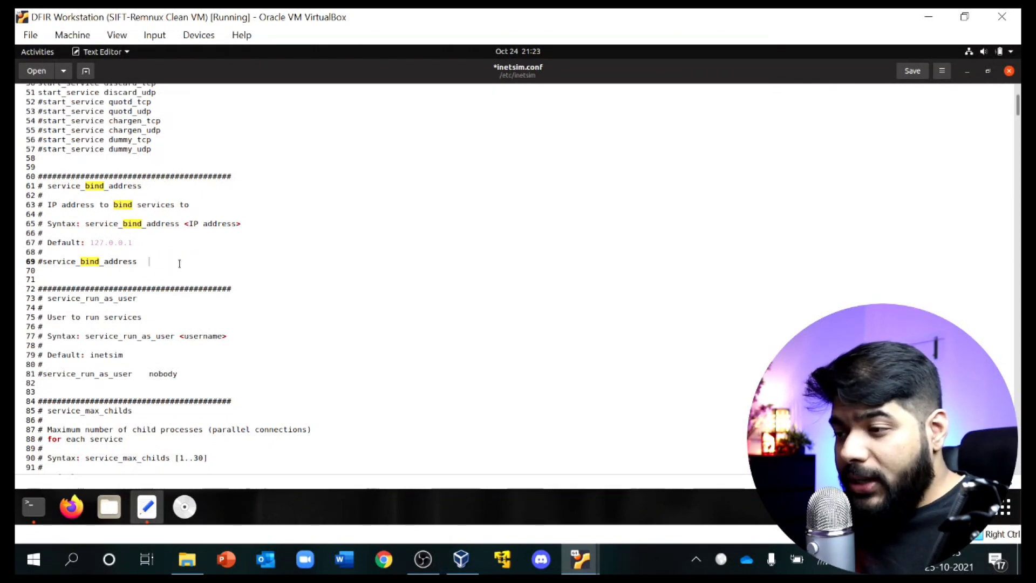
{"action": "right_click", "coordinate": [182, 266]}
{"action": "left_click", "coordinate": [205, 327]}
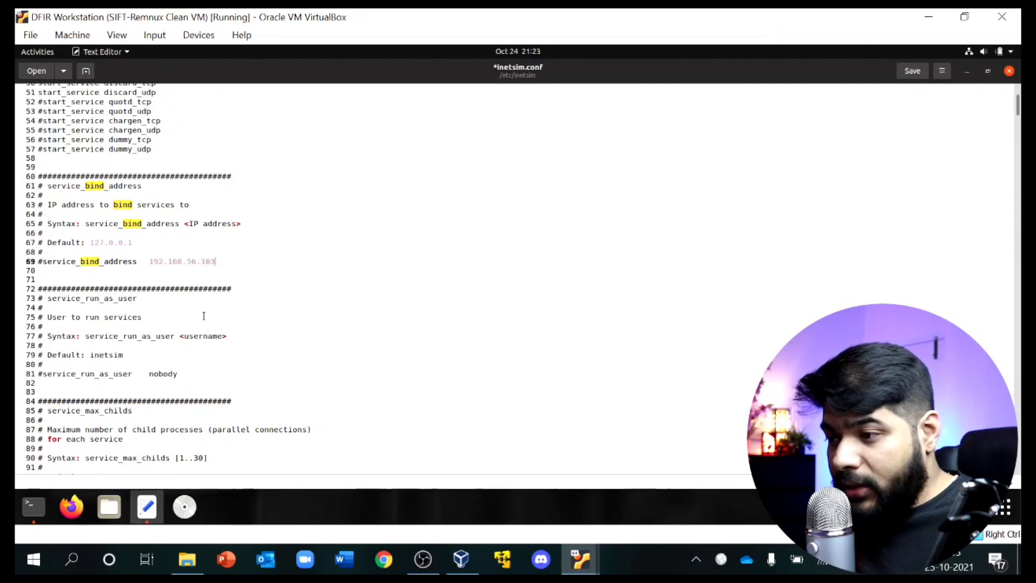
{"action": "key", "text": "Left"}
{"action": "key", "text": "Left"}
{"action": "key", "text": "Home"}
{"action": "key", "text": "BackSpace"}
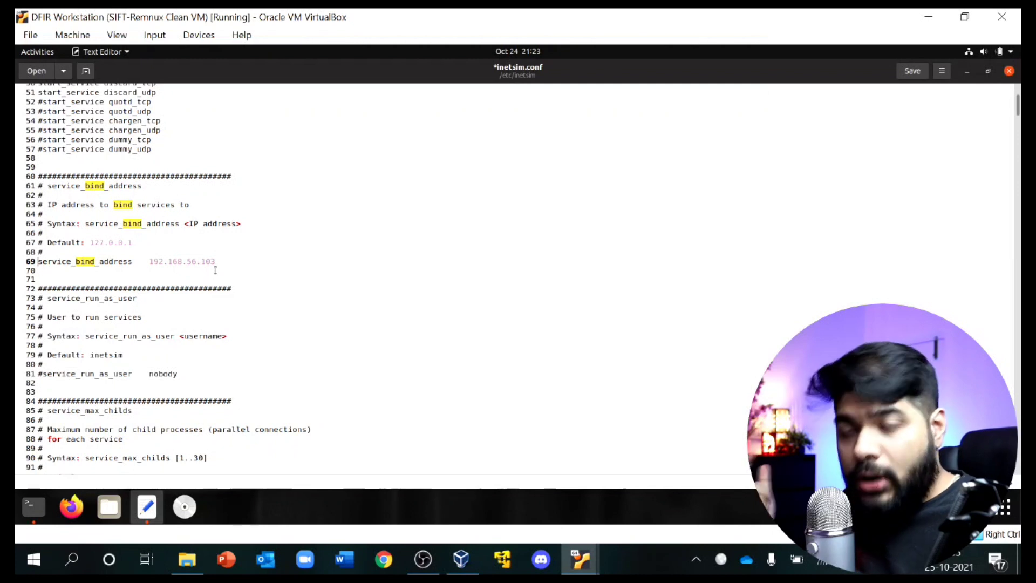
{"action": "left_click", "coordinate": [707, 143]}
Step: Uncomment dns_default_ip, set it to 192.168.56.103, save inetsim.conf and close gedit
{"action": "key", "text": "ctrl+f"}
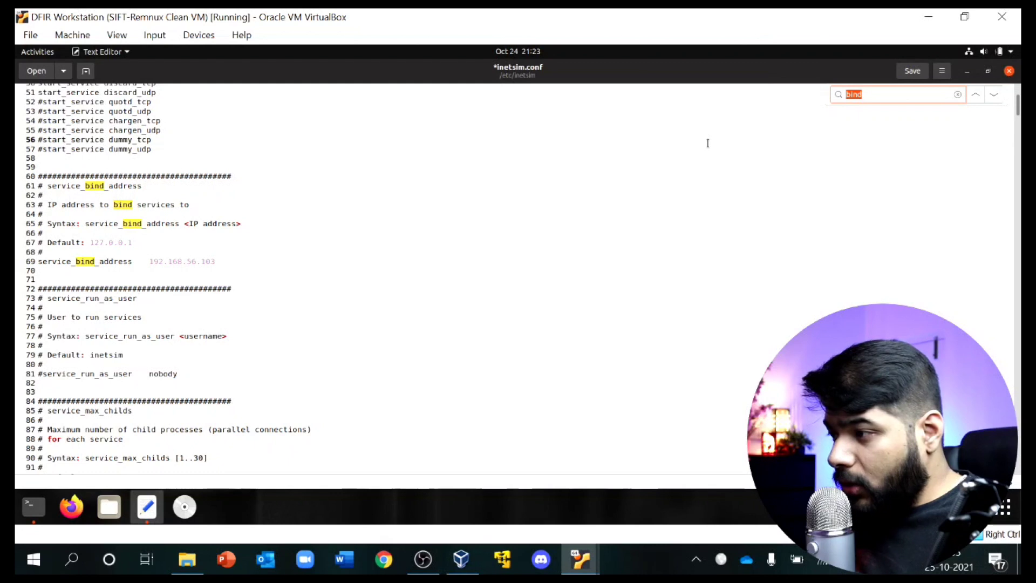
{"action": "type", "text": "dns"}
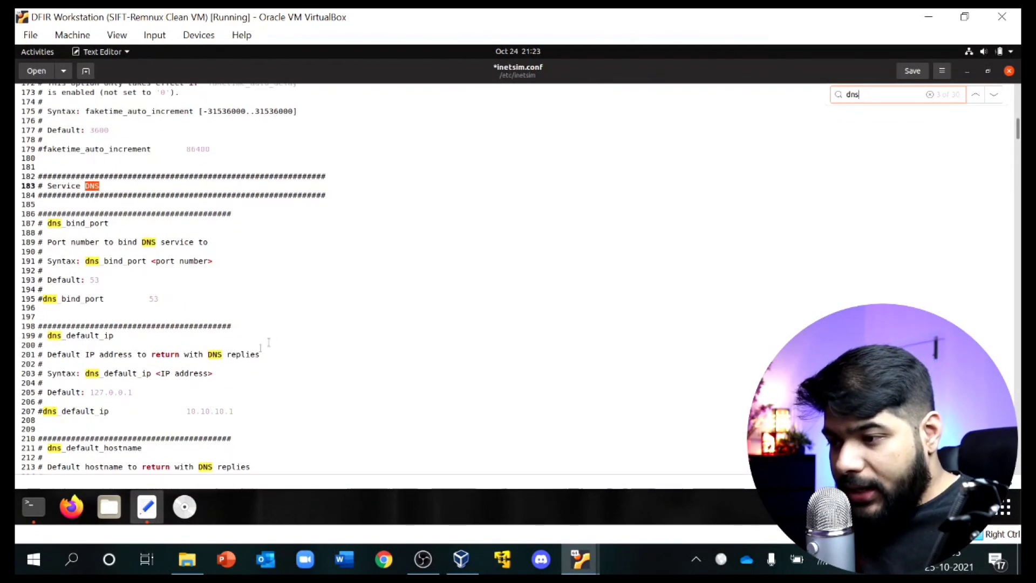
{"action": "scroll", "coordinate": [34, 351], "scroll_direction": "down", "scroll_amount": 3}
{"action": "left_click", "coordinate": [42, 325]}
{"action": "key", "text": "BackSpace"}
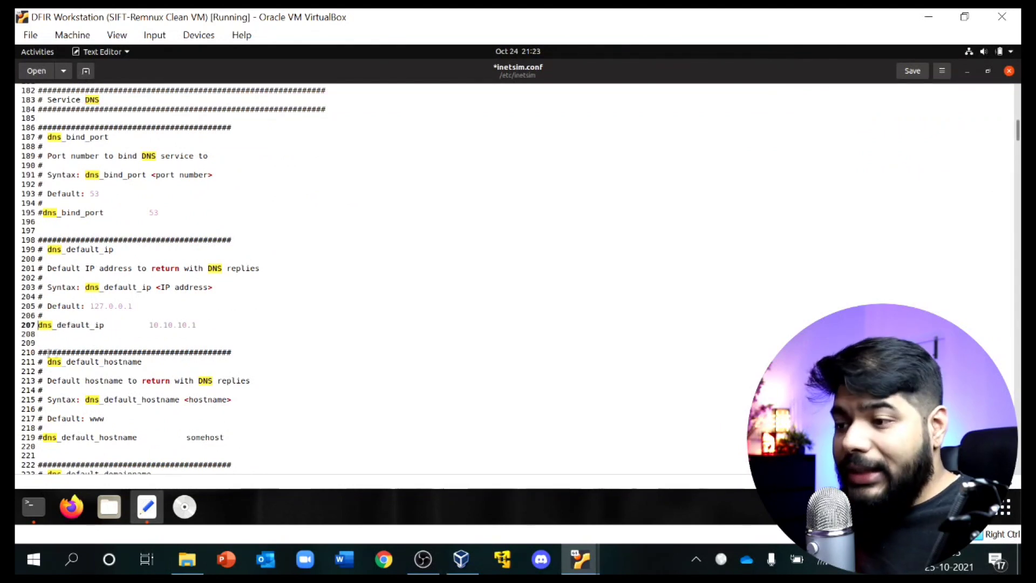
{"action": "left_click_drag", "start_coordinate": [149, 325], "coordinate": [195, 325]}
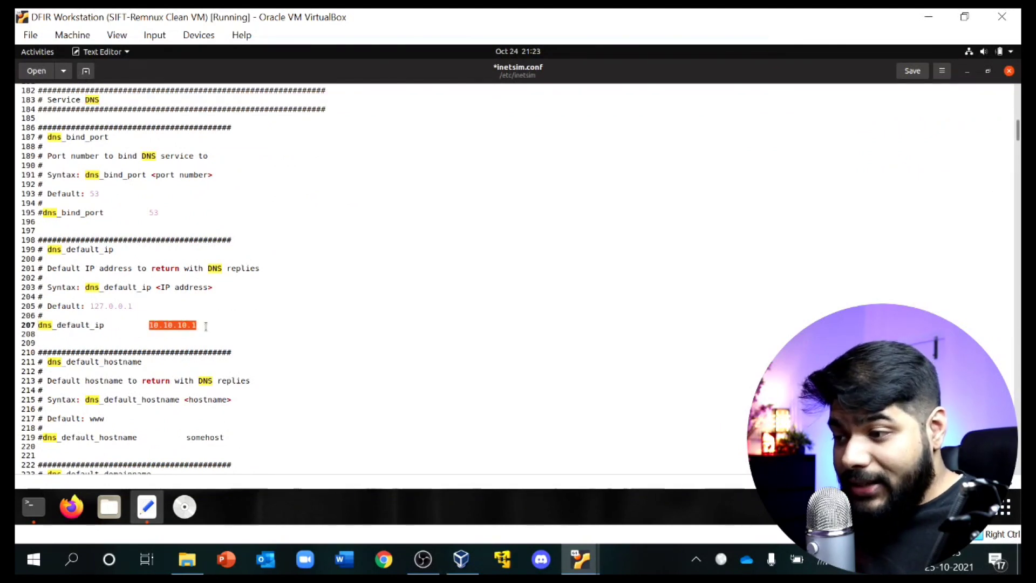
{"action": "key", "text": "BackSpace"}
{"action": "type", "text": "192.168.56.103"}
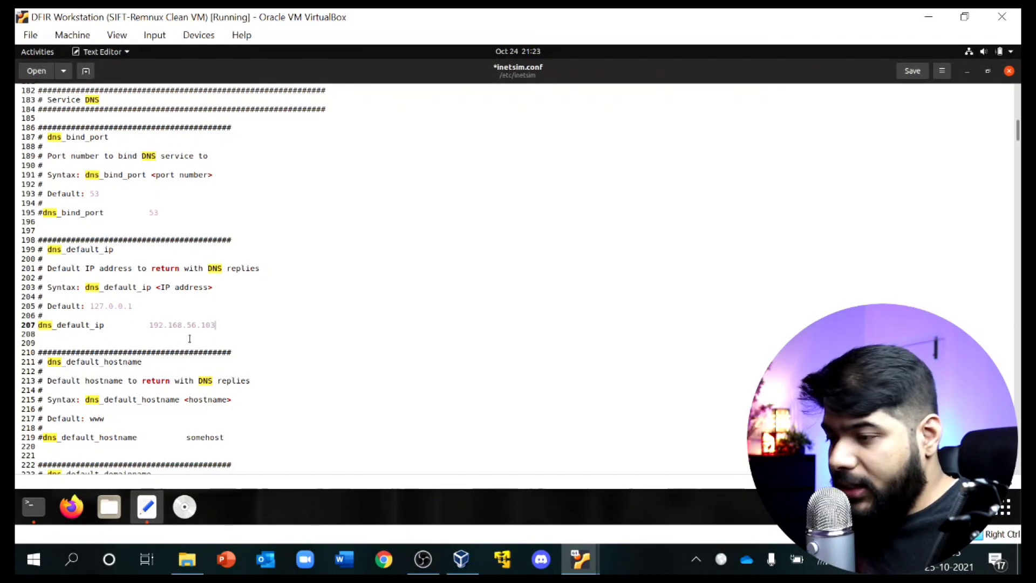
{"action": "key", "text": "ctrl+s"}
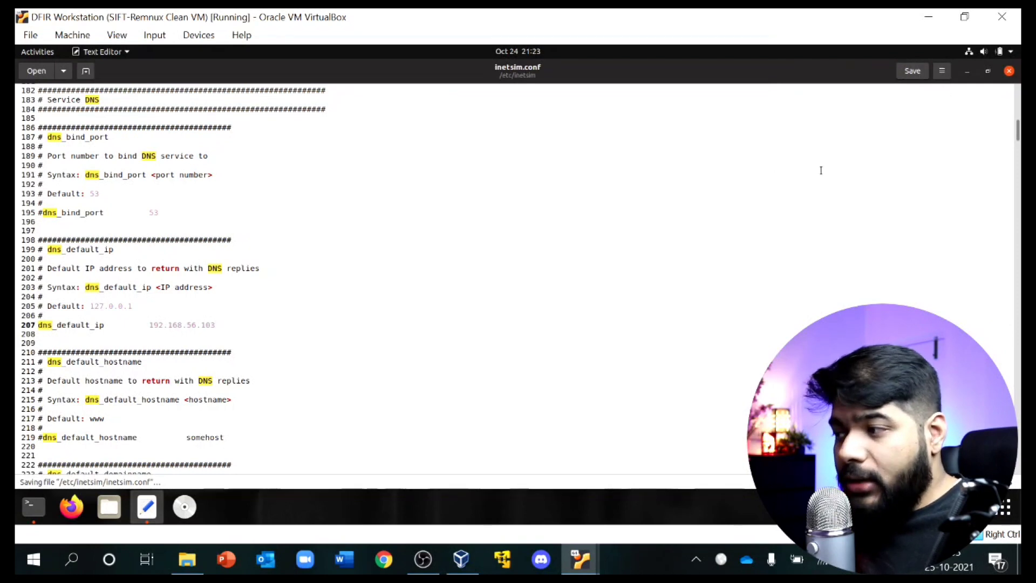
{"action": "left_click", "coordinate": [1009, 71]}
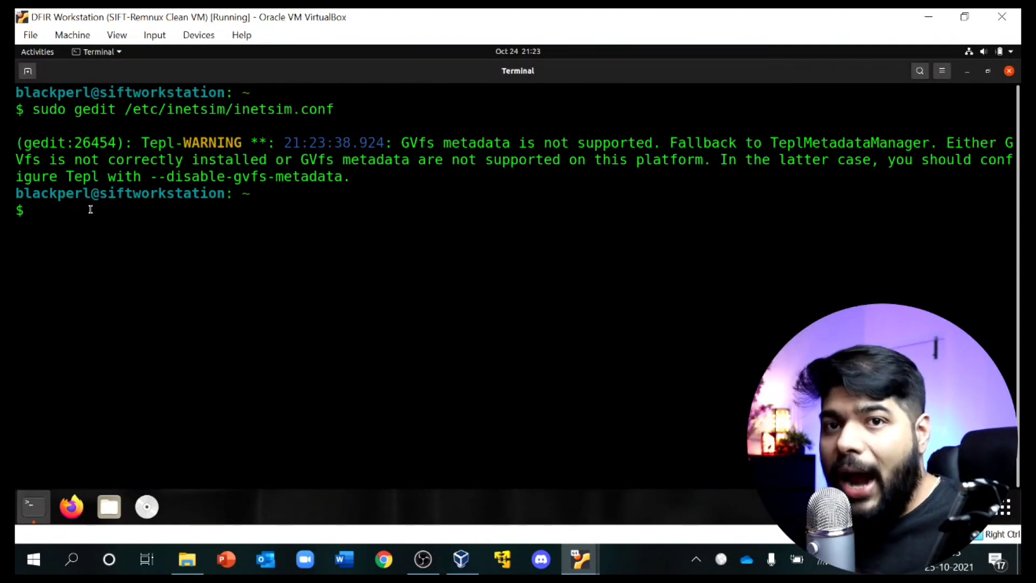
Step: Run sudo inetsim and review the started services; http_80_tcp failed
{"action": "type", "text": "s"}
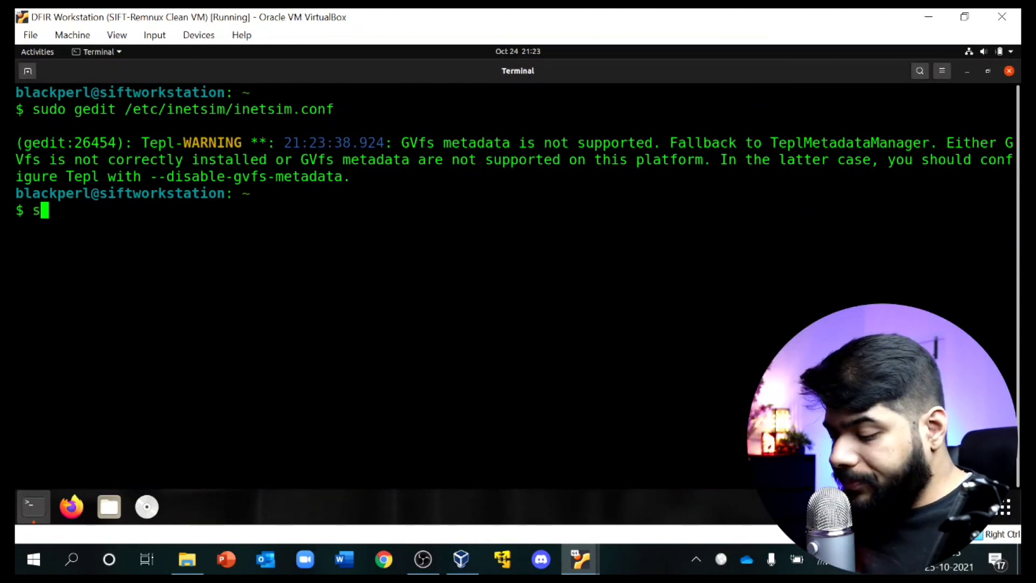
{"action": "type", "text": "udo inet"}
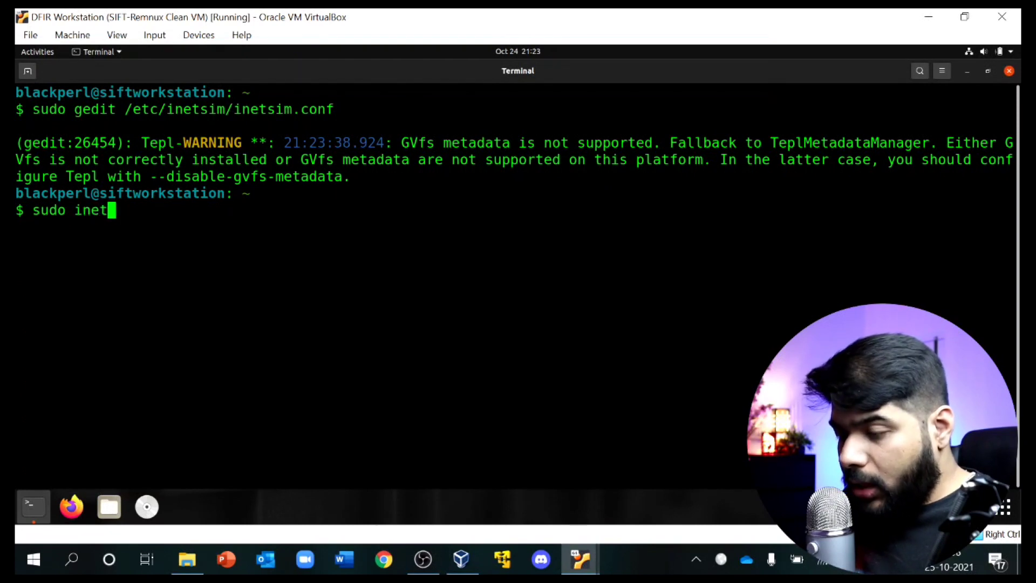
{"action": "type", "text": "sim"}
{"action": "key", "text": "Return"}
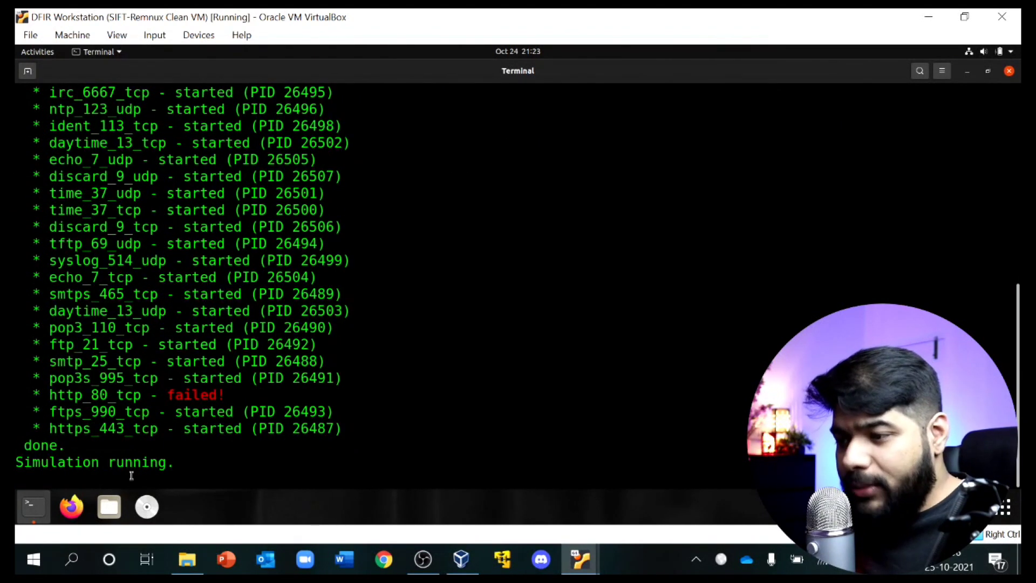
{"action": "scroll", "coordinate": [139, 346], "scroll_direction": "up", "scroll_amount": 5}
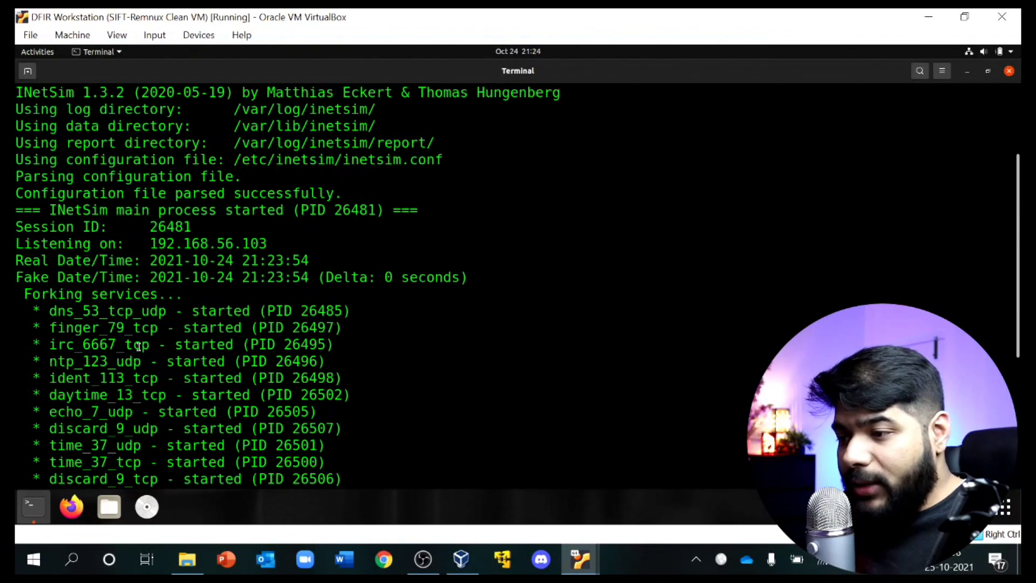
{"action": "scroll", "coordinate": [85, 353], "scroll_direction": "down", "scroll_amount": 4}
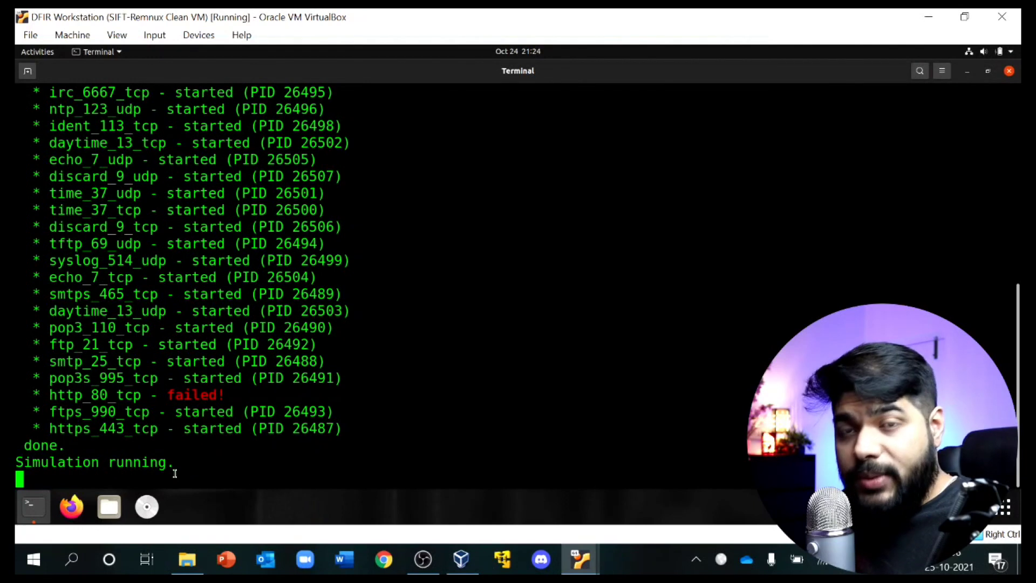
{"action": "left_click", "coordinate": [580, 559]}
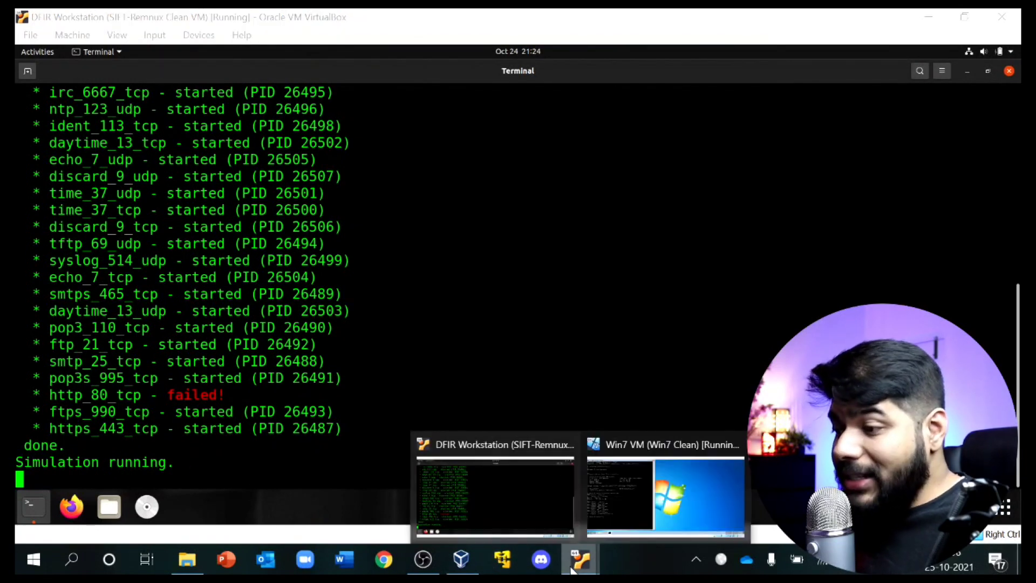
Step: Rerun nslookup google.com on Win7, resolving to 192.168.56.103 via INetSim, then close cmd
{"action": "left_click", "coordinate": [653, 507]}
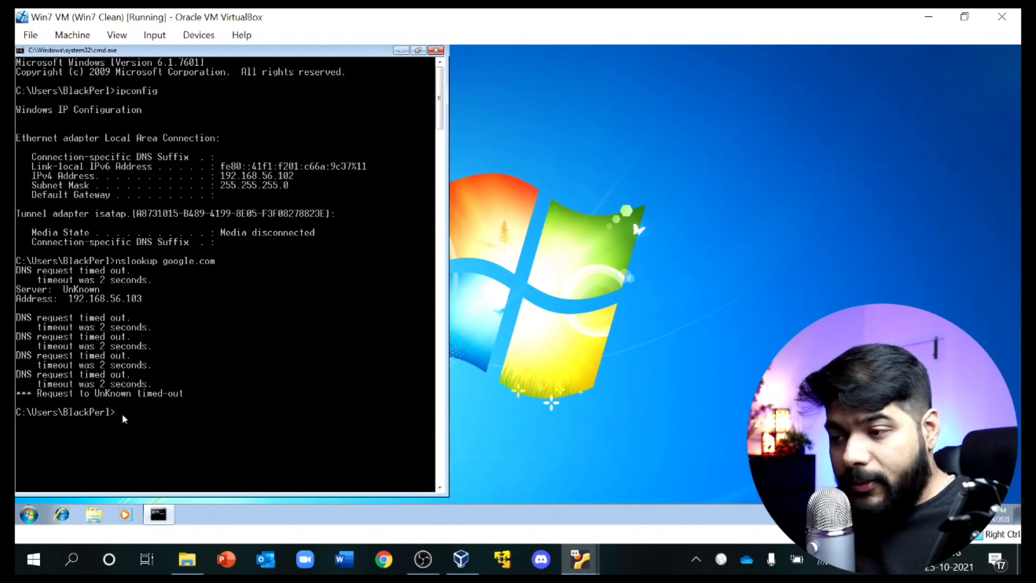
{"action": "key", "text": "Up"}
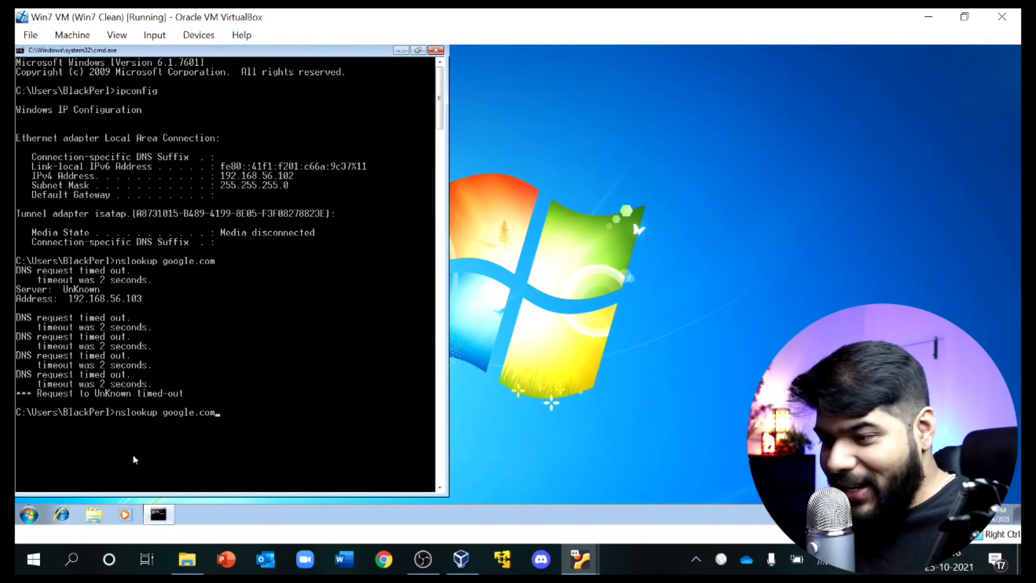
{"action": "key", "text": "Return"}
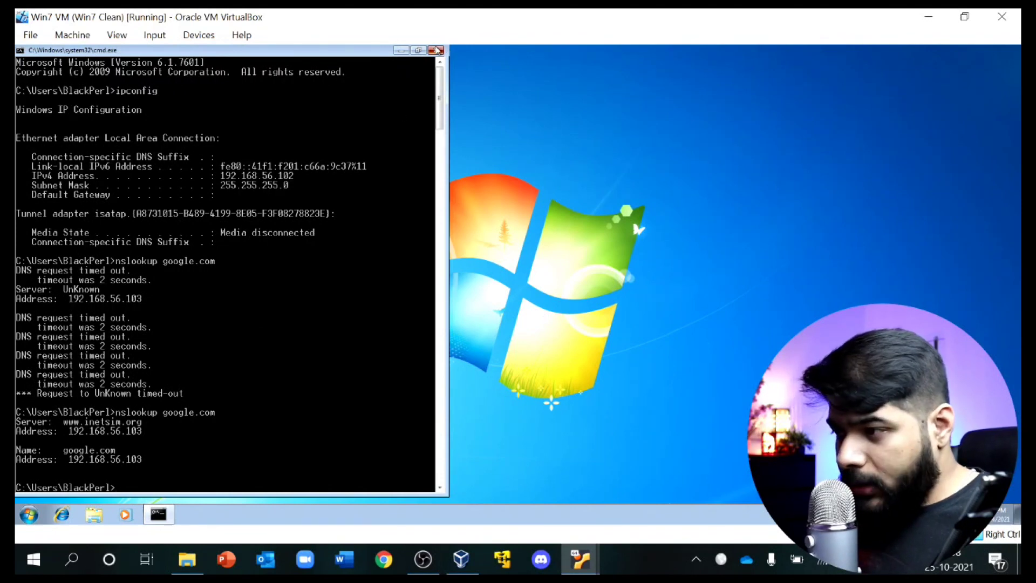
{"action": "left_click", "coordinate": [436, 50]}
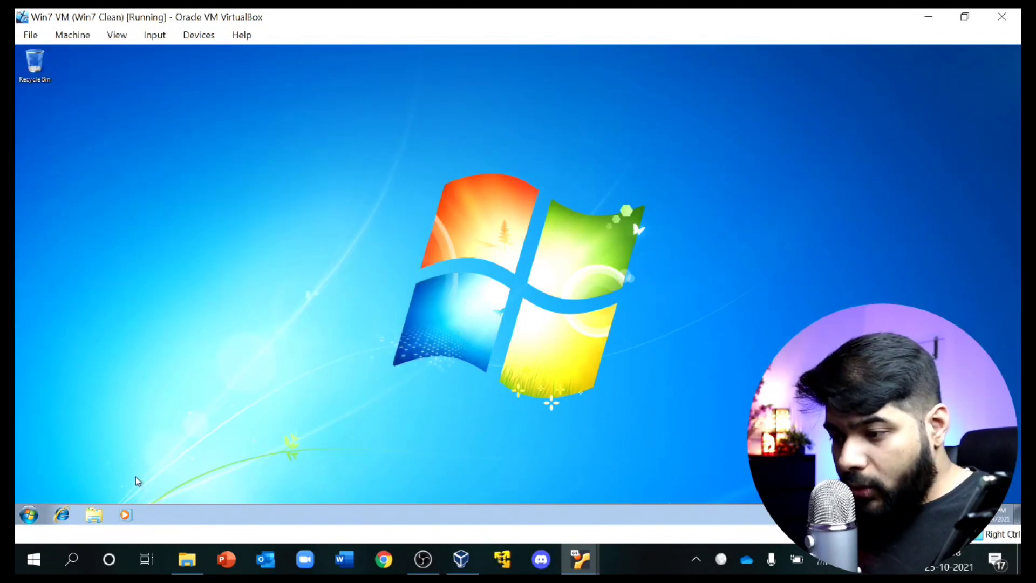
Step: From a Win7 command prompt, ping 192.168.56.103 with 4/4 replies, then switch to the DFIR Workstation VM
{"action": "left_click", "coordinate": [29, 514]}
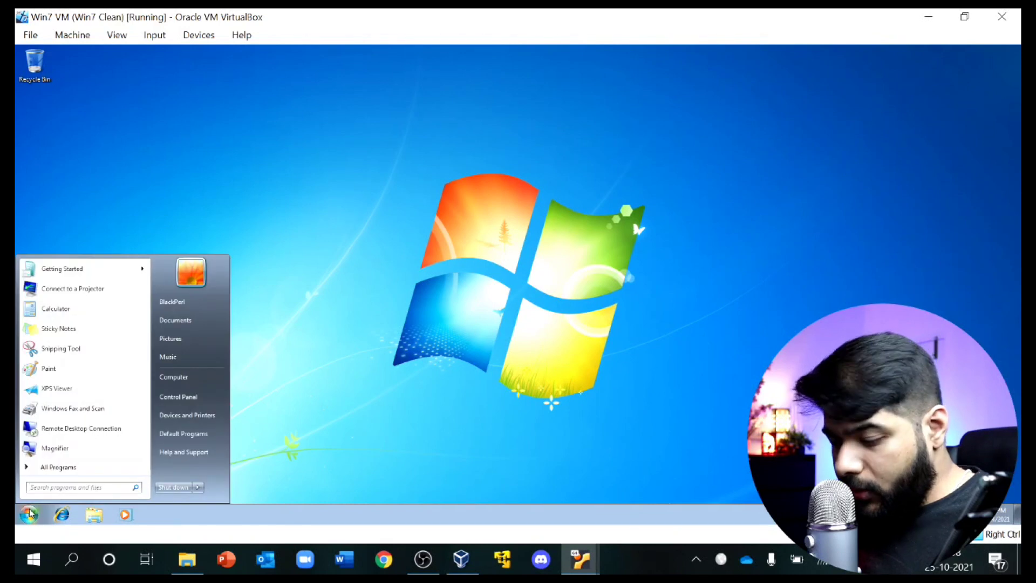
{"action": "type", "text": "cmd"}
{"action": "key", "text": "Return"}
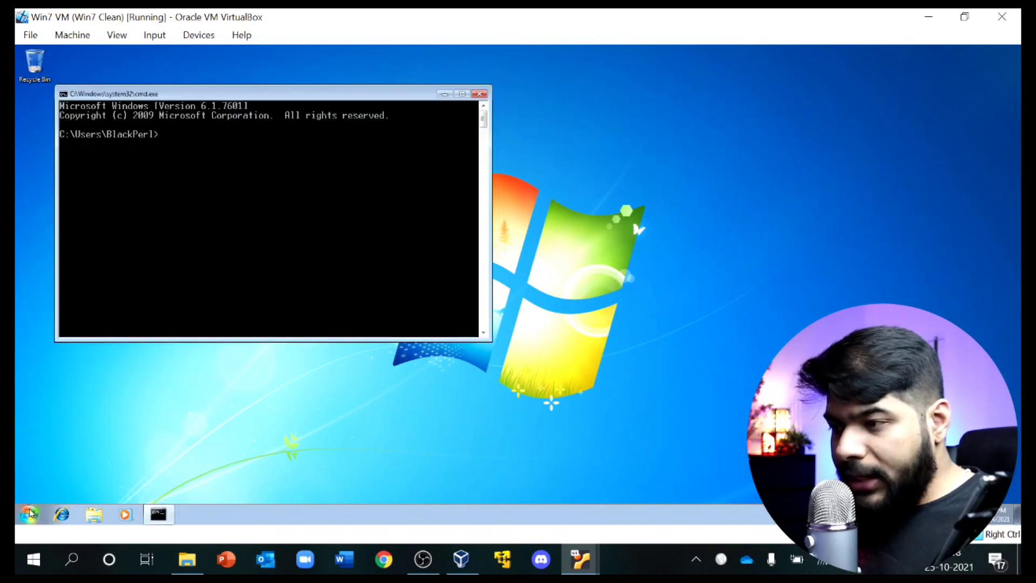
{"action": "type", "text": "pin"}
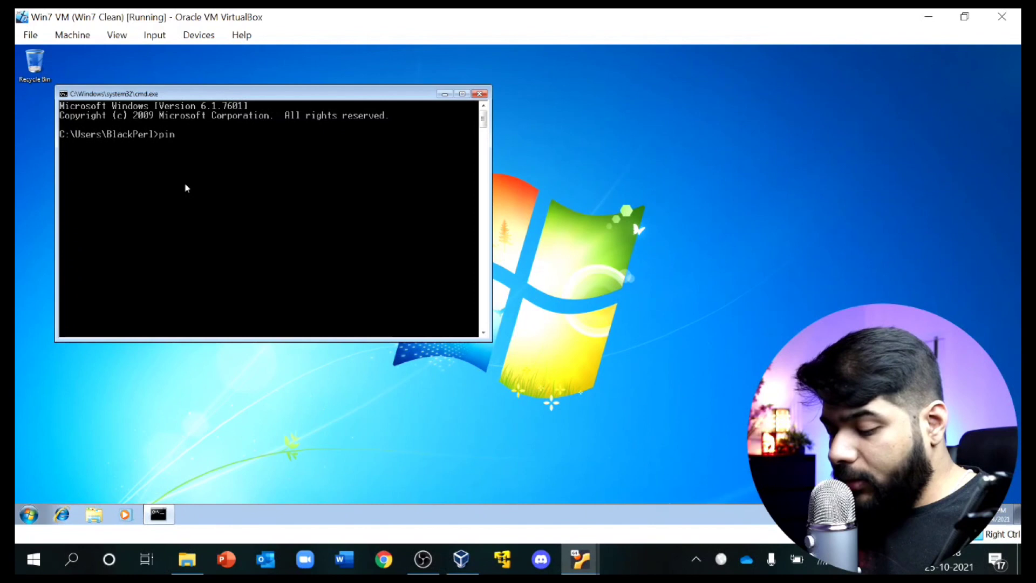
{"action": "type", "text": "g"}
{"action": "right_click", "coordinate": [224, 146]}
{"action": "left_click", "coordinate": [246, 171]}
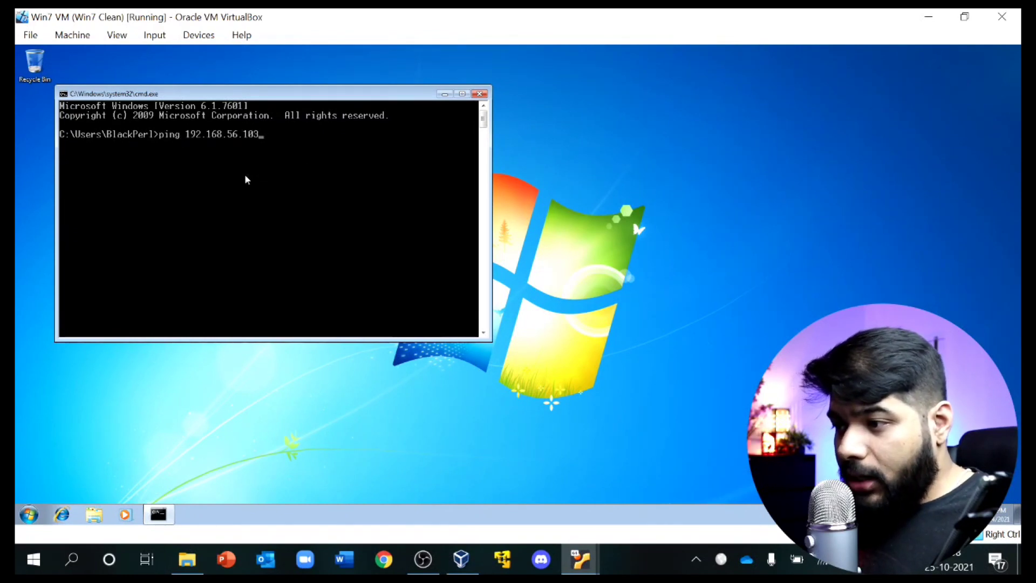
{"action": "key", "text": "Return"}
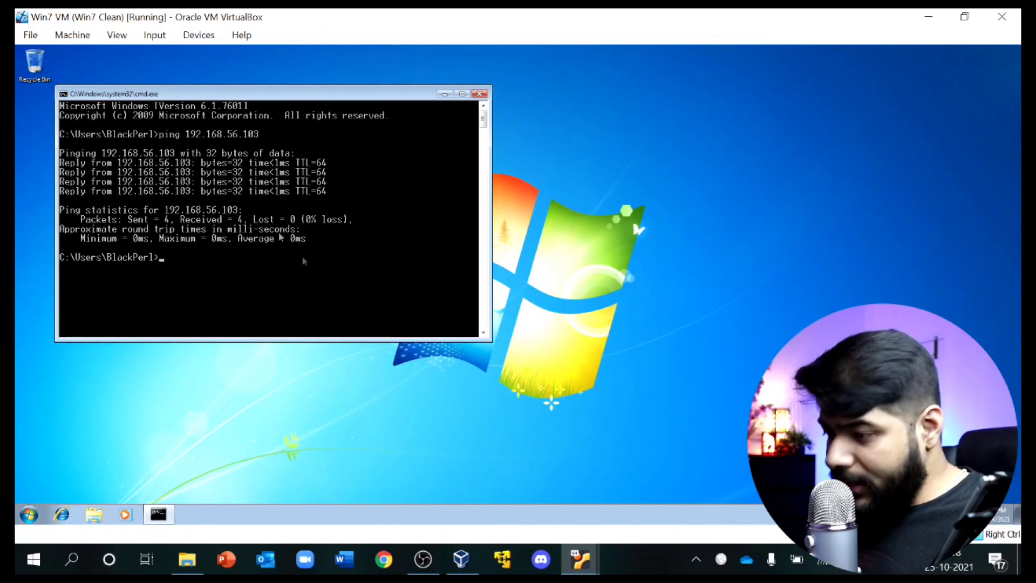
{"action": "left_click", "coordinate": [581, 564]}
{"action": "left_click", "coordinate": [517, 479]}
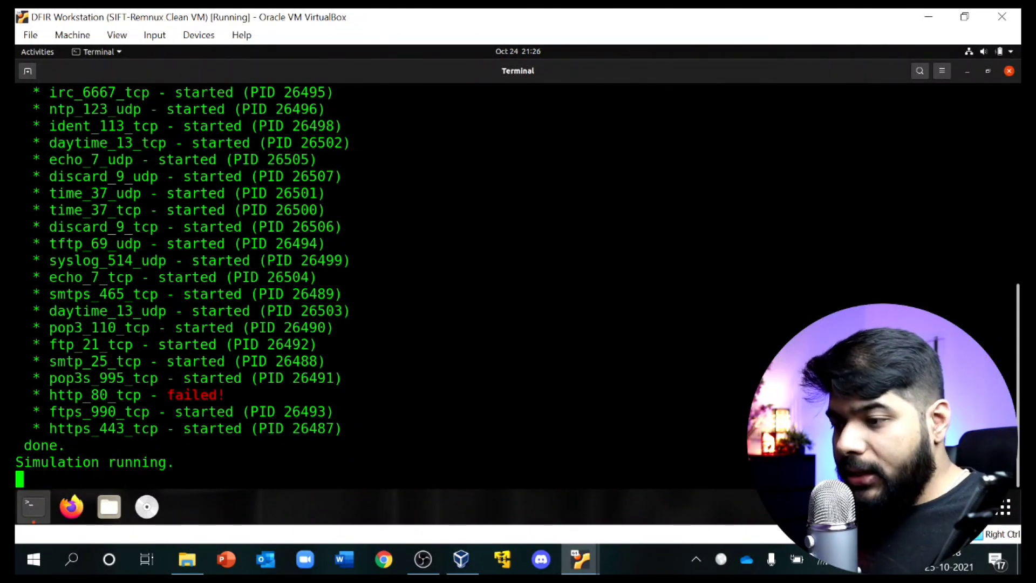
Step: Stop INetSim and ping the Win7 VM at 192.168.56.102 from the SIFT terminal, then stop the ping
{"action": "key", "text": "ctrl+c"}
{"action": "type", "text": "ping"}
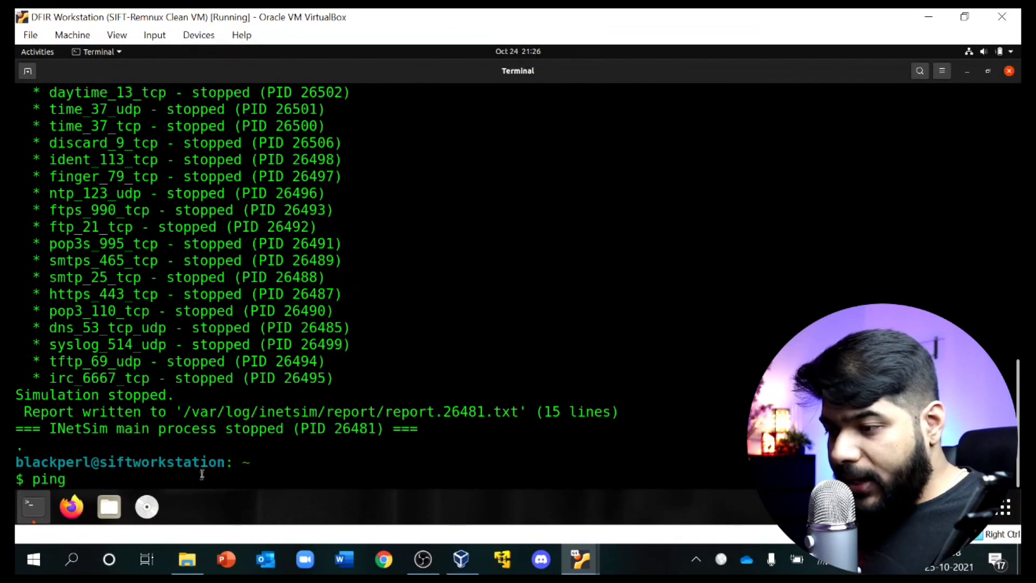
{"action": "right_click", "coordinate": [203, 474]}
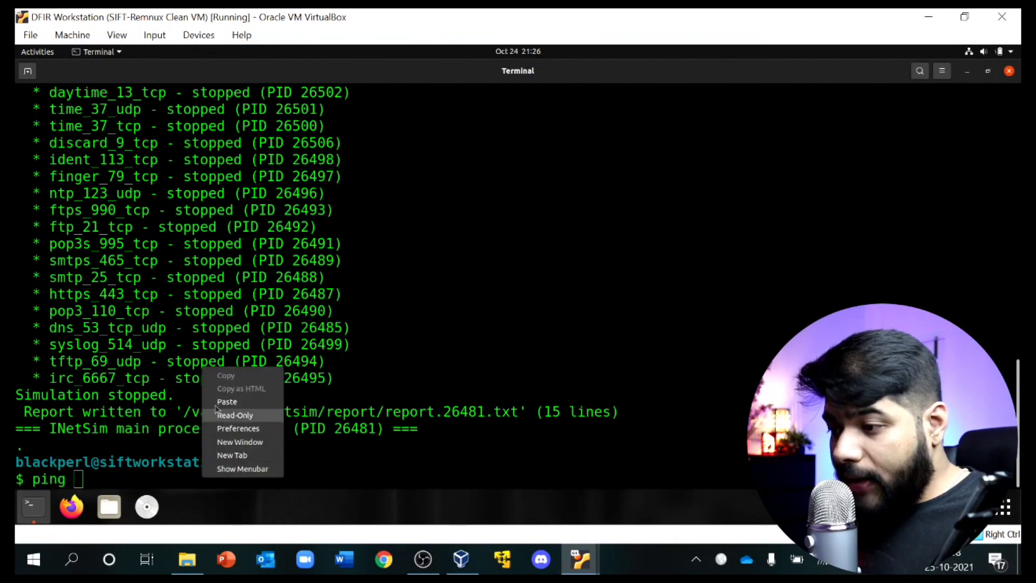
{"action": "left_click", "coordinate": [217, 402]}
{"action": "key", "text": "BackSpace"}
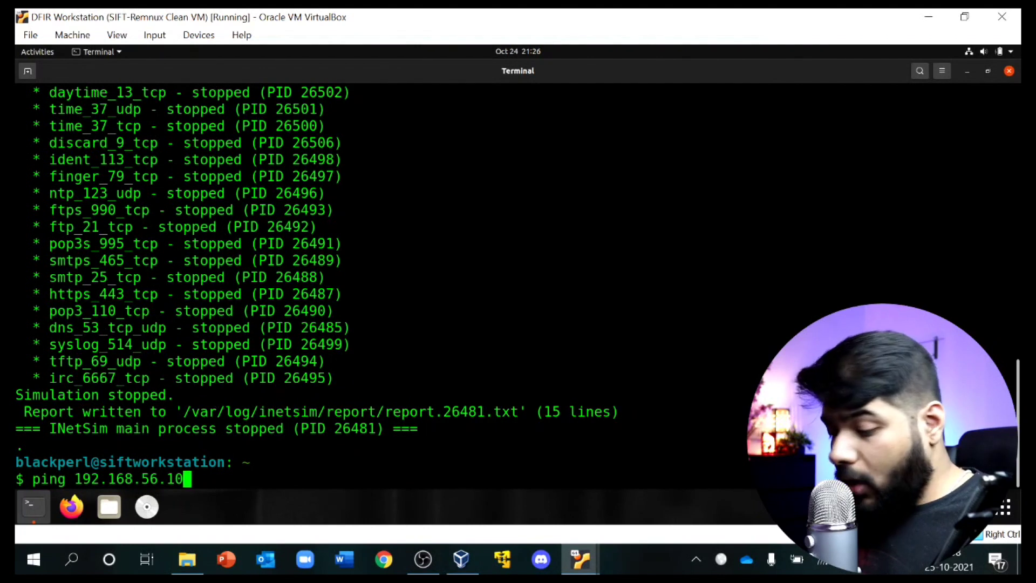
{"action": "type", "text": "2"}
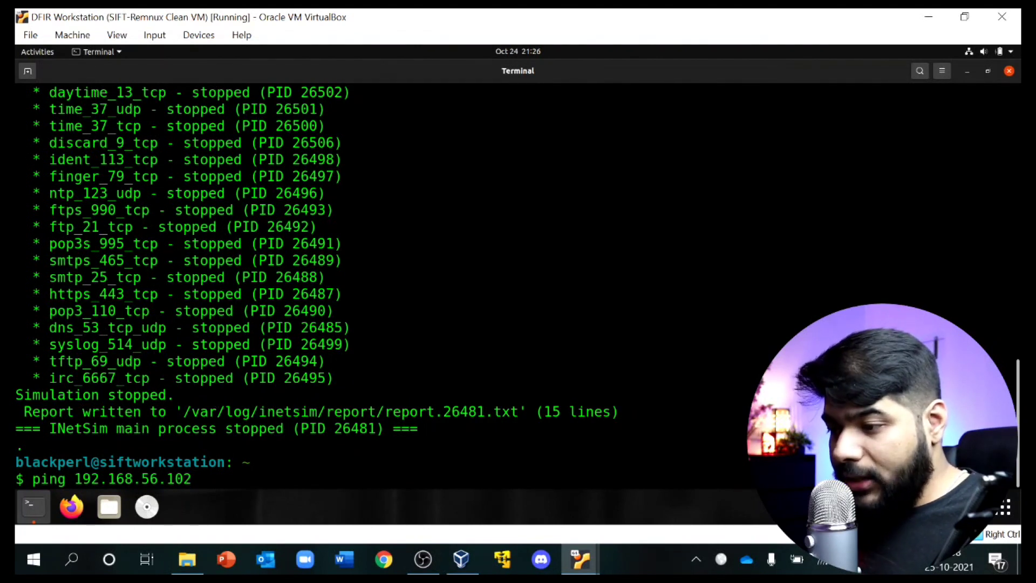
{"action": "key", "text": "Return"}
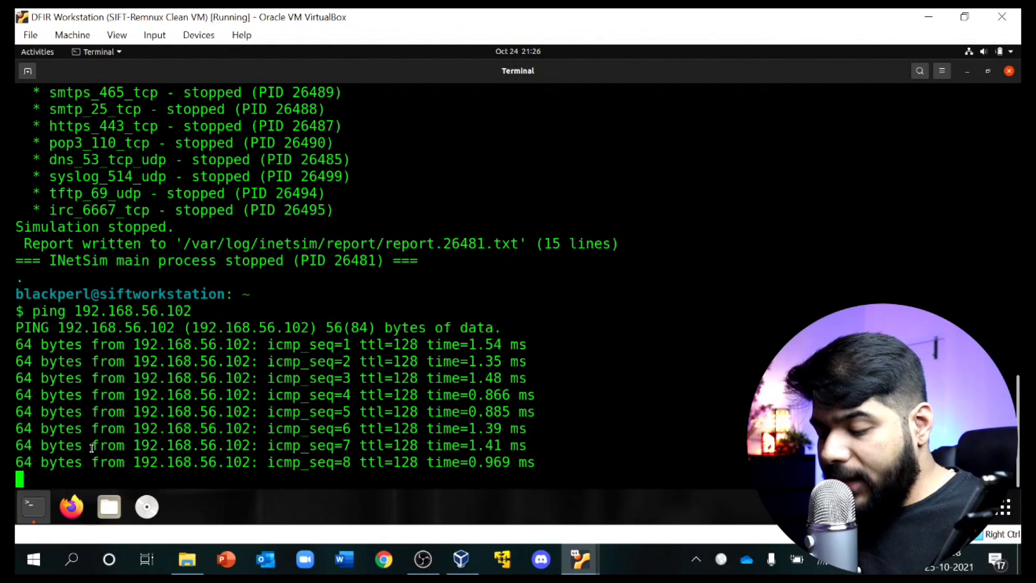
{"action": "key", "text": "ctrl+c"}
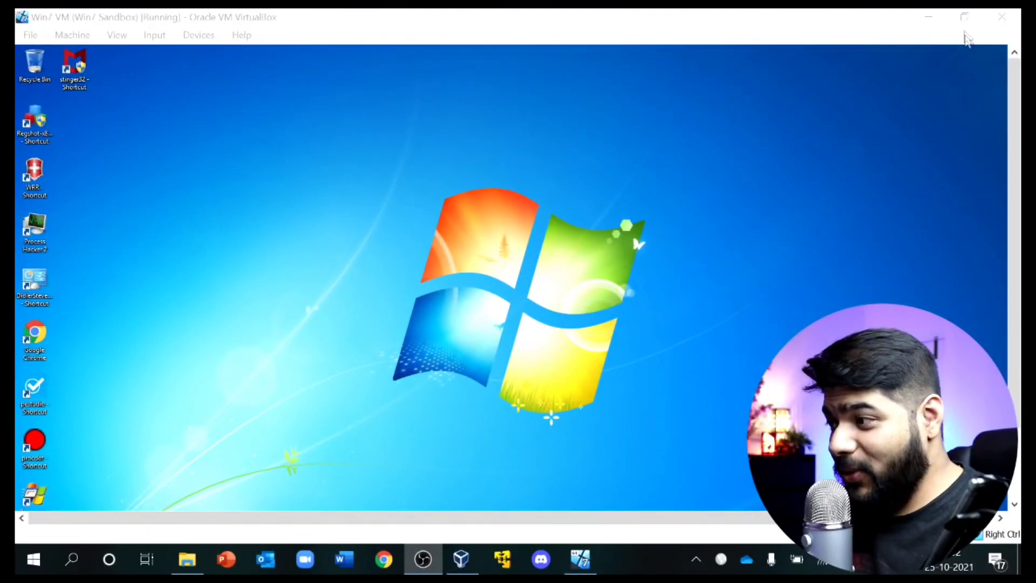
Step: Focus the Win7 Sandbox VM and select its stinger32, Regshot, WRR and Process Hacker 2 desktop shortcuts
{"action": "left_click", "coordinate": [968, 26]}
{"action": "left_click_drag", "start_coordinate": [1009, 174], "coordinate": [1017, 122]}
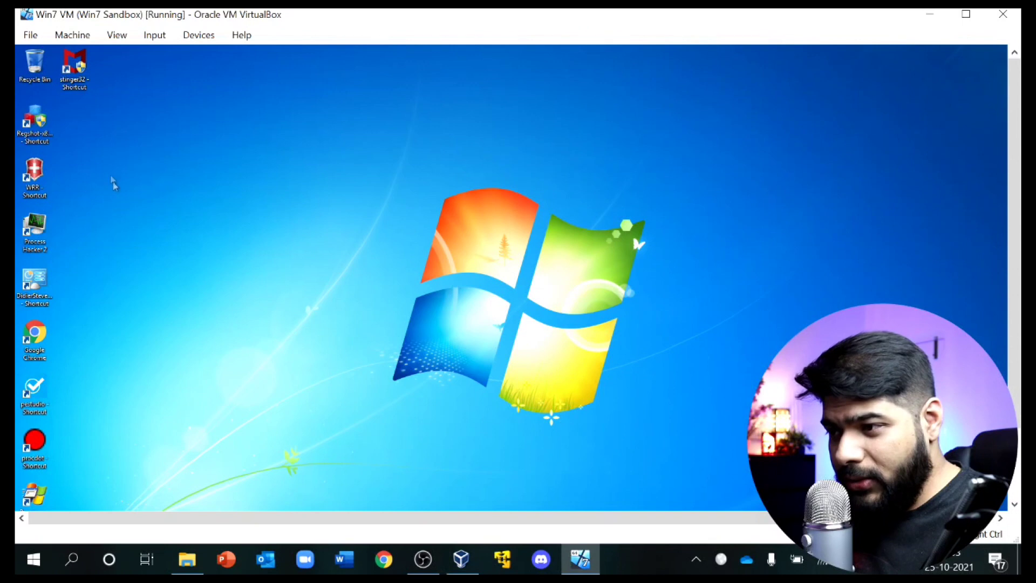
{"action": "left_click", "coordinate": [78, 75]}
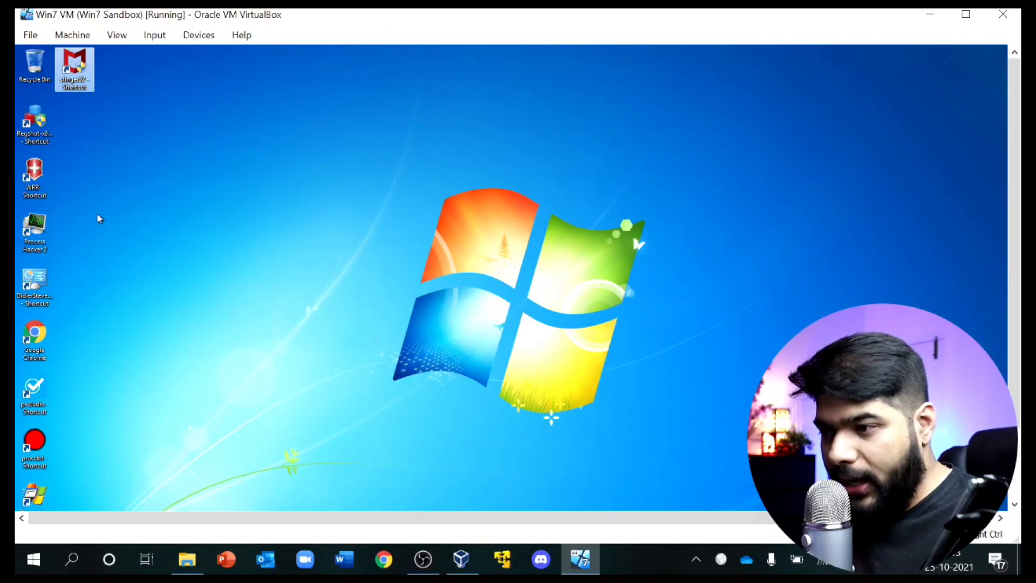
{"action": "left_click", "coordinate": [48, 131]}
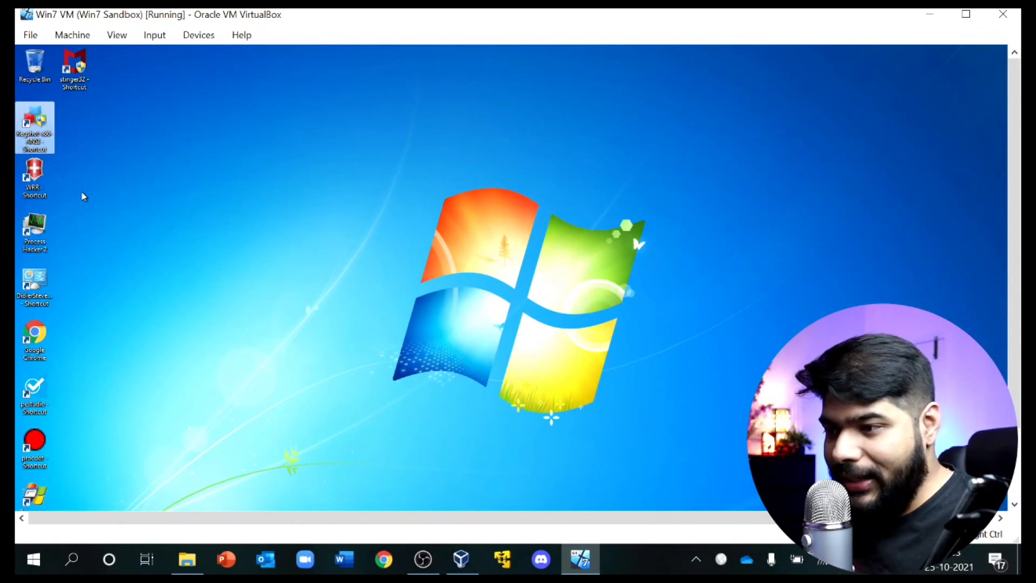
{"action": "left_click", "coordinate": [43, 189]}
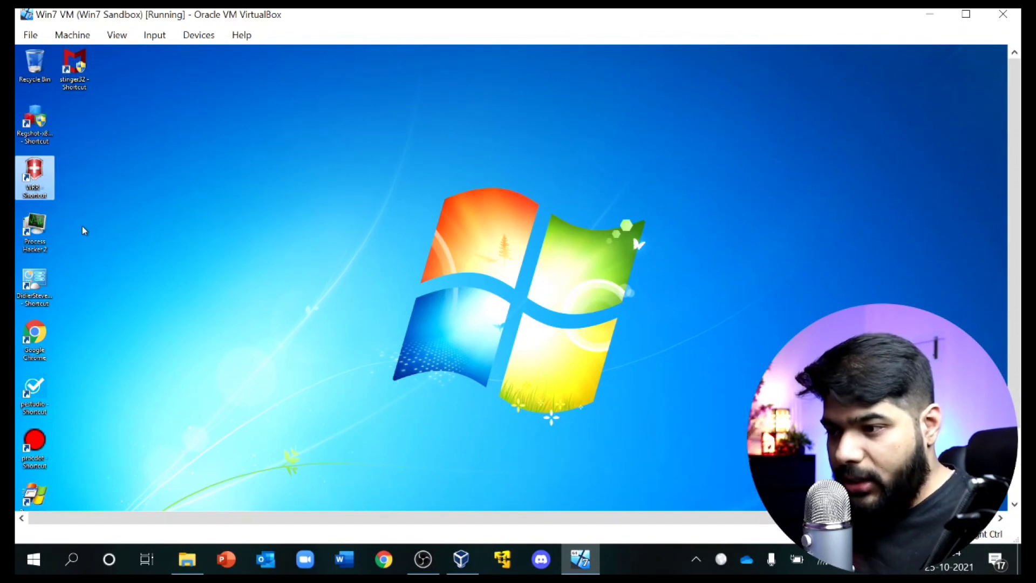
{"action": "left_click", "coordinate": [40, 238]}
Step: Launch Process Hacker maximized, inspect dwm.exe's context-menu actions, then close it back to the desktop
{"action": "double_click", "coordinate": [41, 238]}
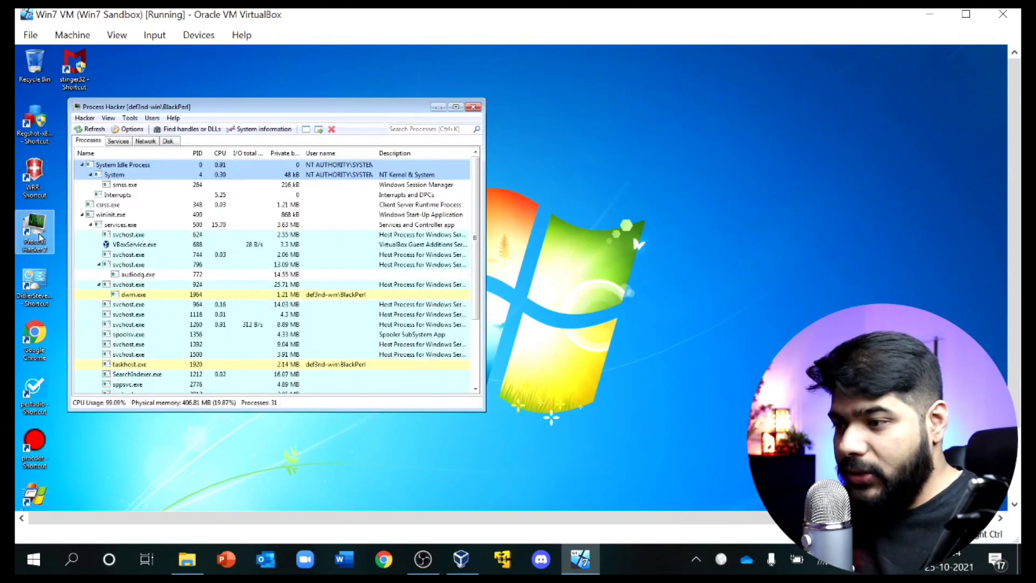
{"action": "left_click", "coordinate": [455, 107]}
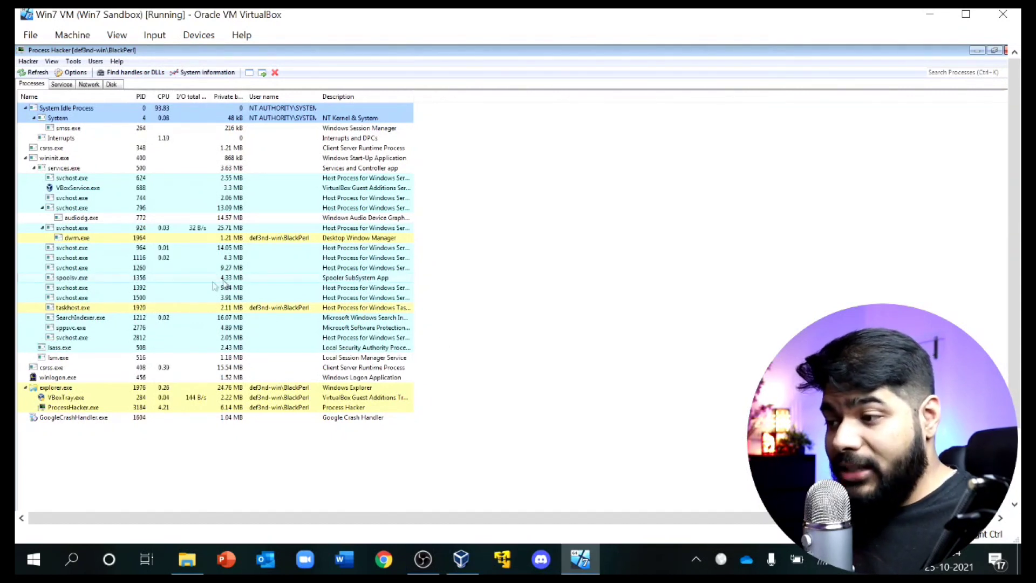
{"action": "left_click", "coordinate": [93, 241]}
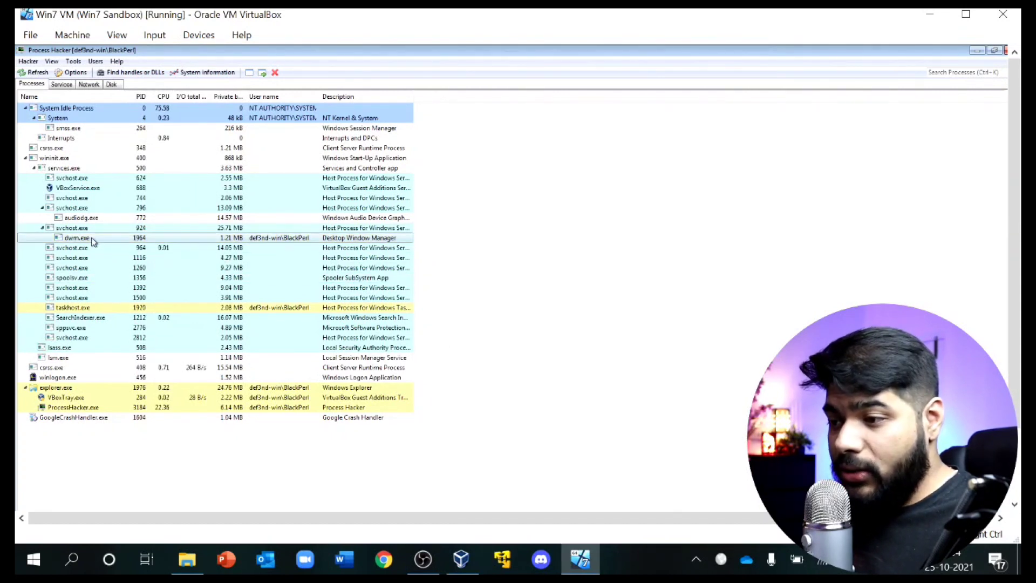
{"action": "right_click", "coordinate": [93, 241]}
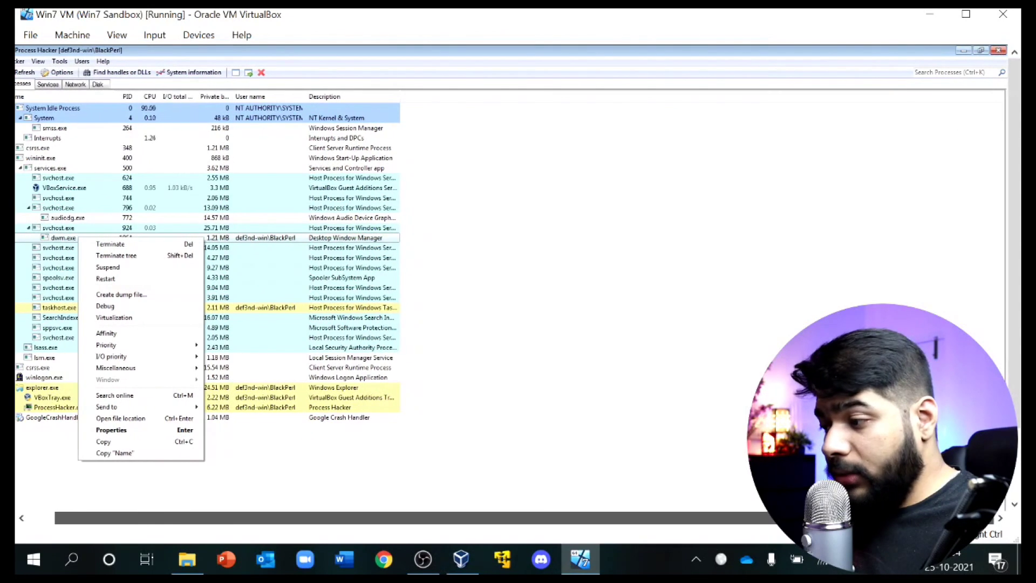
{"action": "left_click", "coordinate": [996, 54]}
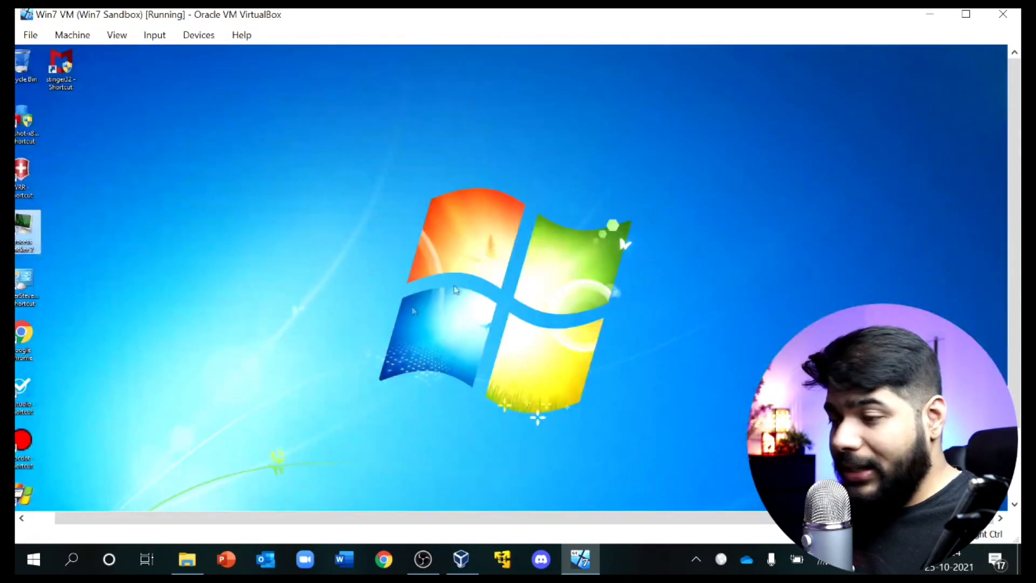
{"action": "left_click_drag", "start_coordinate": [247, 520], "coordinate": [141, 526]}
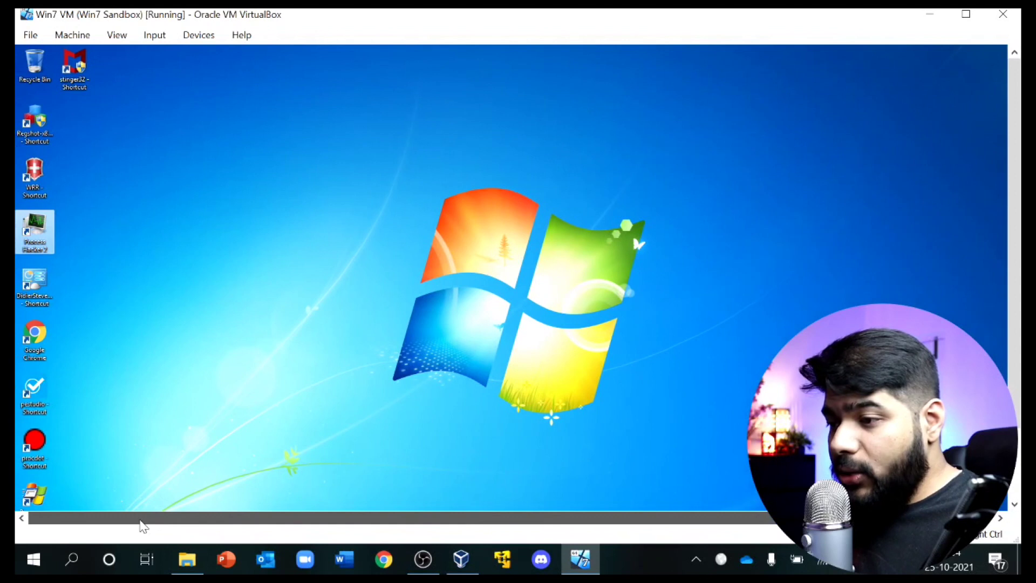
{"action": "double_click", "coordinate": [39, 293]}
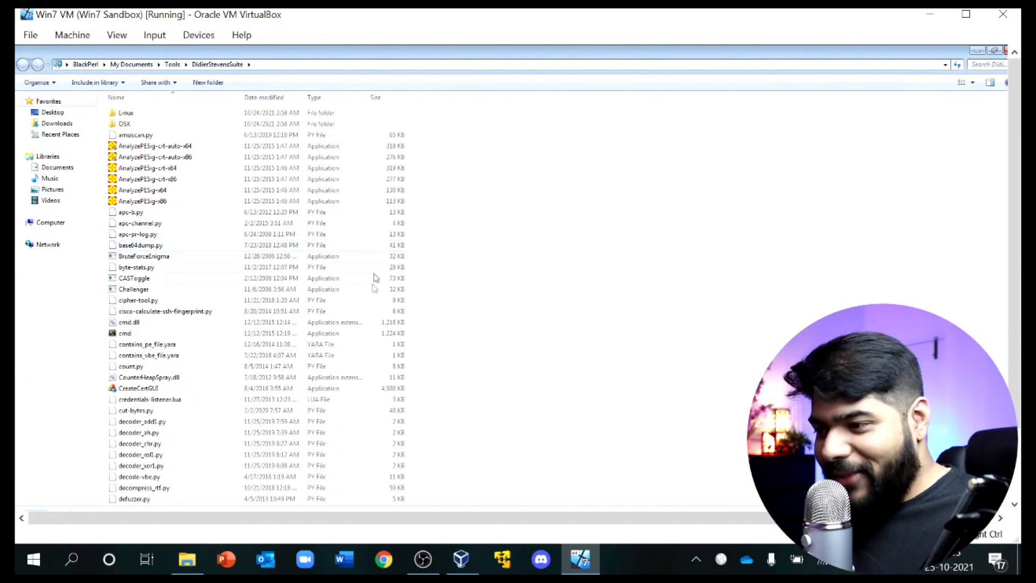
{"action": "scroll", "coordinate": [188, 343], "scroll_direction": "down", "scroll_amount": 2}
{"action": "scroll", "coordinate": [188, 344], "scroll_direction": "down", "scroll_amount": 5}
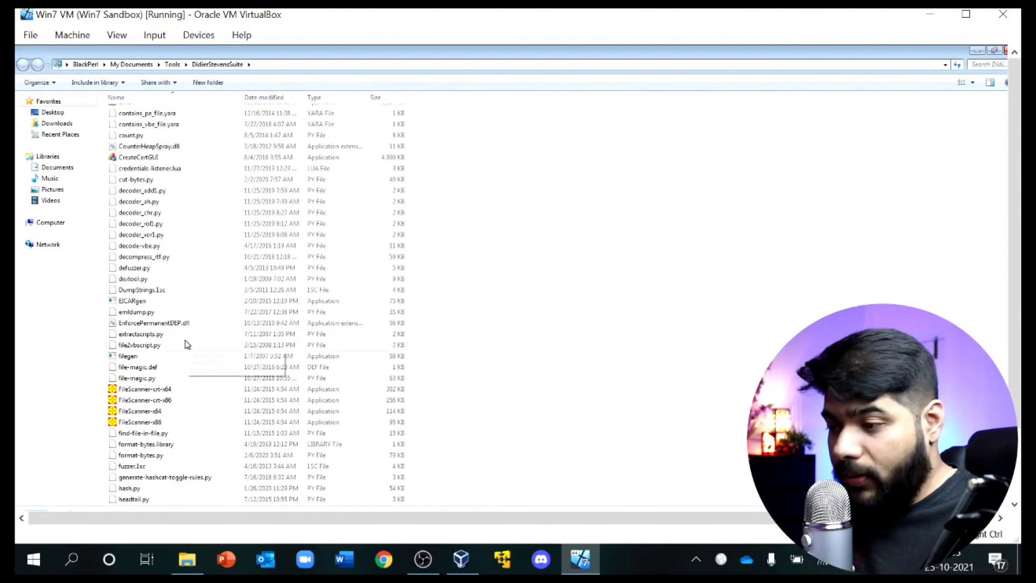
{"action": "scroll", "coordinate": [186, 345], "scroll_direction": "down", "scroll_amount": 10}
{"action": "scroll", "coordinate": [173, 400], "scroll_direction": "down", "scroll_amount": 12}
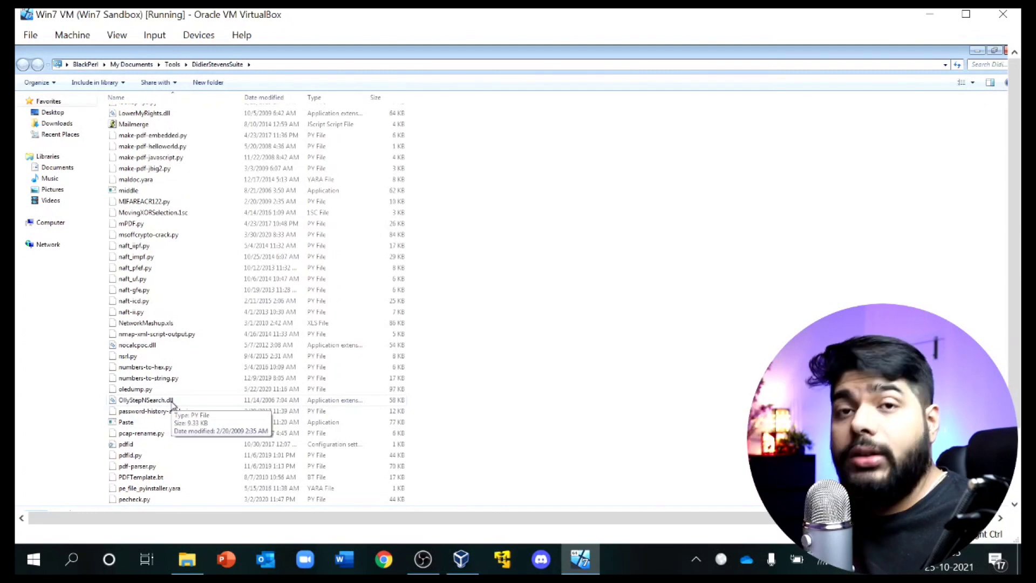
{"action": "scroll", "coordinate": [172, 405], "scroll_direction": "down", "scroll_amount": 7}
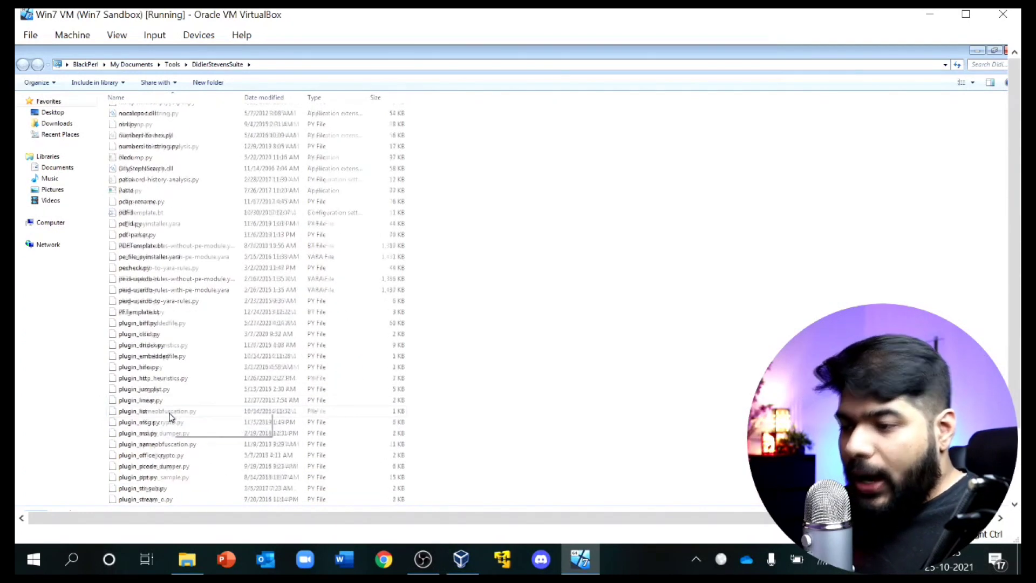
{"action": "scroll", "coordinate": [170, 416], "scroll_direction": "down", "scroll_amount": 6}
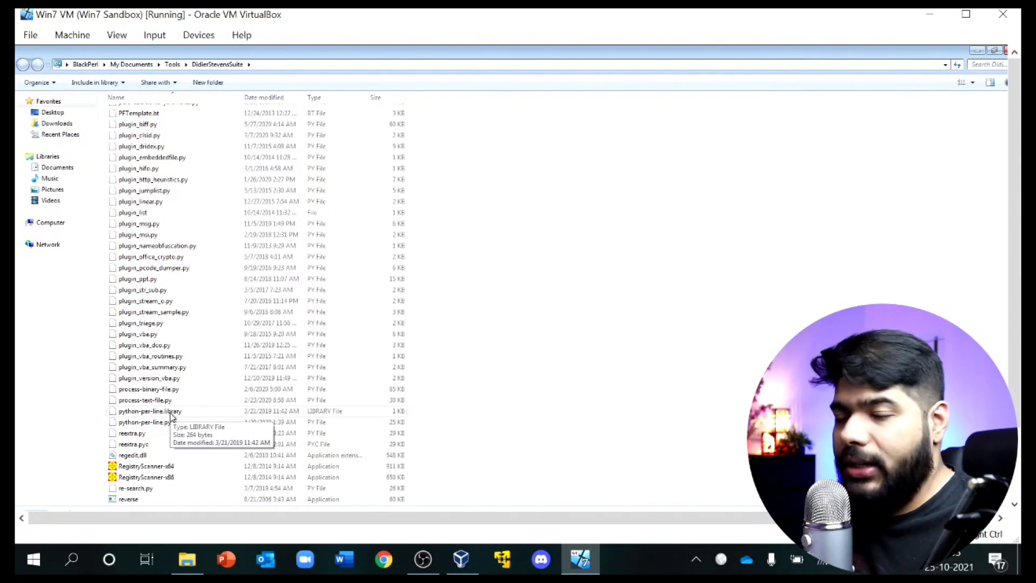
{"action": "scroll", "coordinate": [170, 415], "scroll_direction": "down", "scroll_amount": 15}
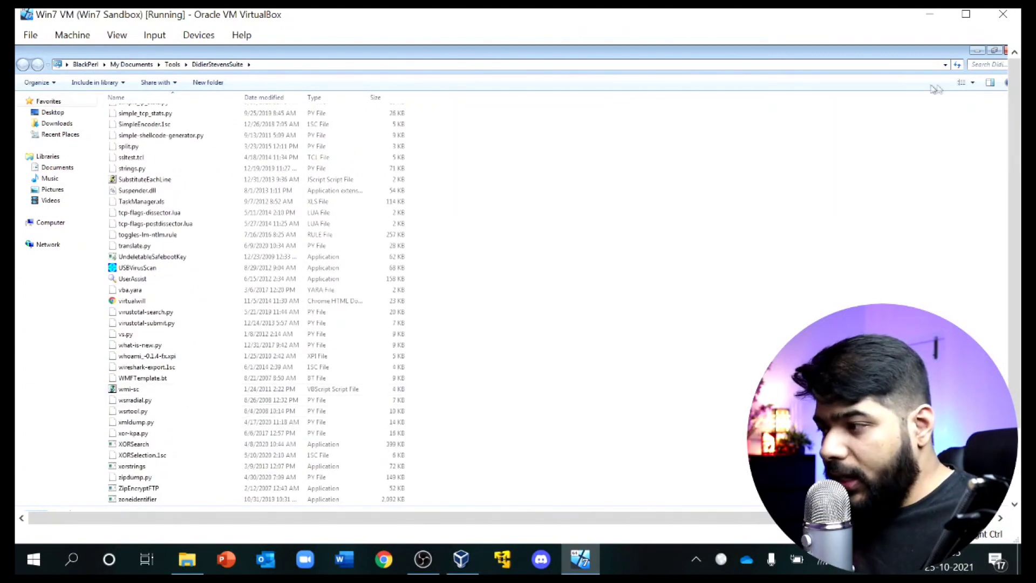
{"action": "left_click", "coordinate": [1006, 51]}
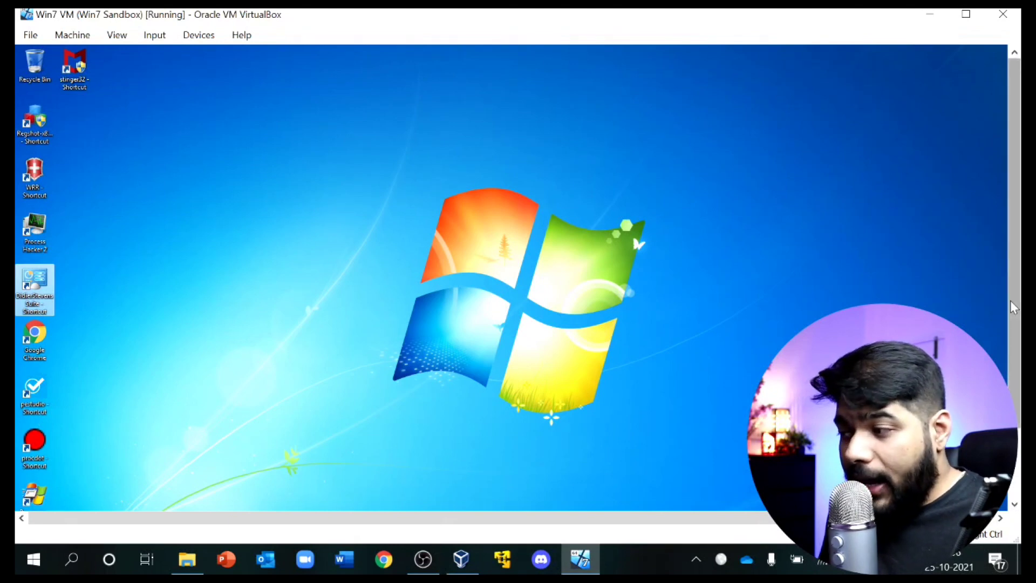
{"action": "scroll", "coordinate": [1014, 280], "scroll_direction": "down", "scroll_amount": 2}
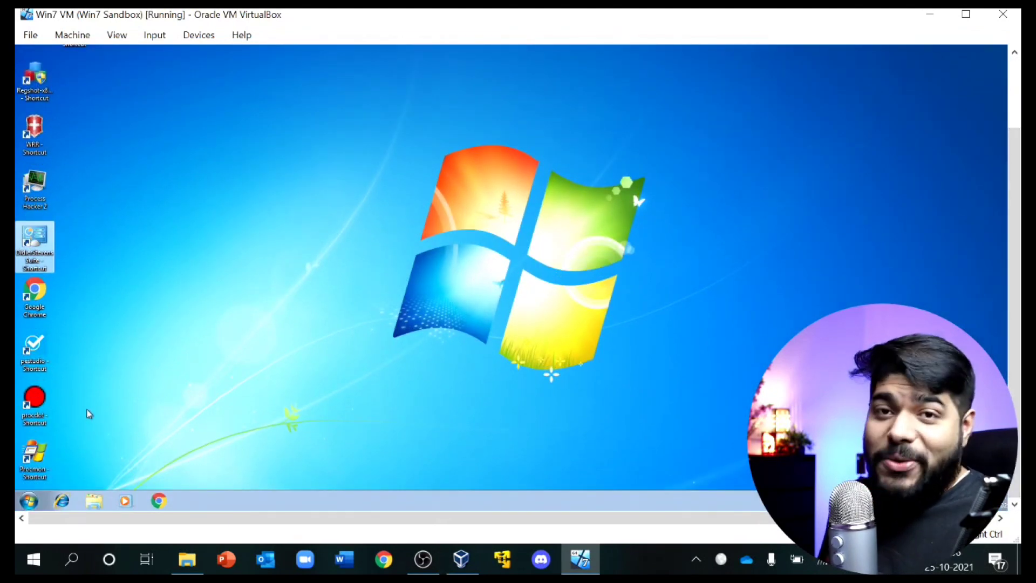
{"action": "left_click_drag", "start_coordinate": [82, 413], "coordinate": [49, 410]}
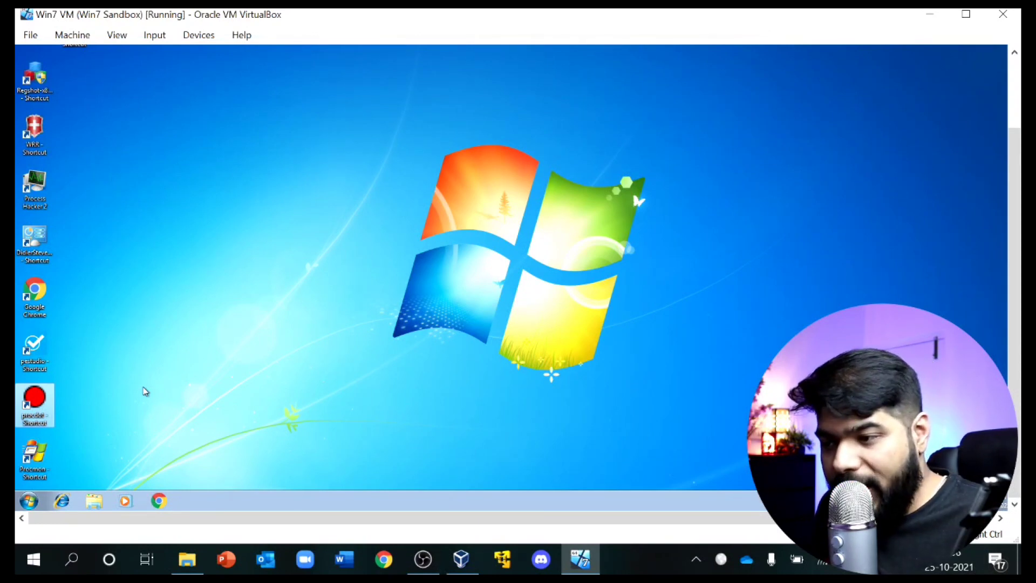
{"action": "double_click", "coordinate": [34, 424]}
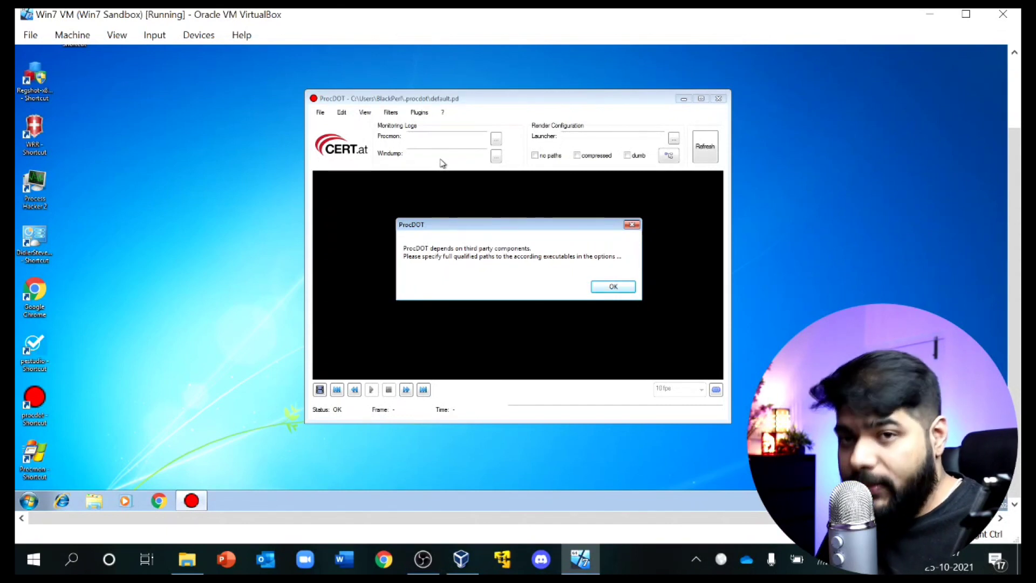
{"action": "left_click", "coordinate": [620, 294]}
{"action": "left_click", "coordinate": [645, 107]}
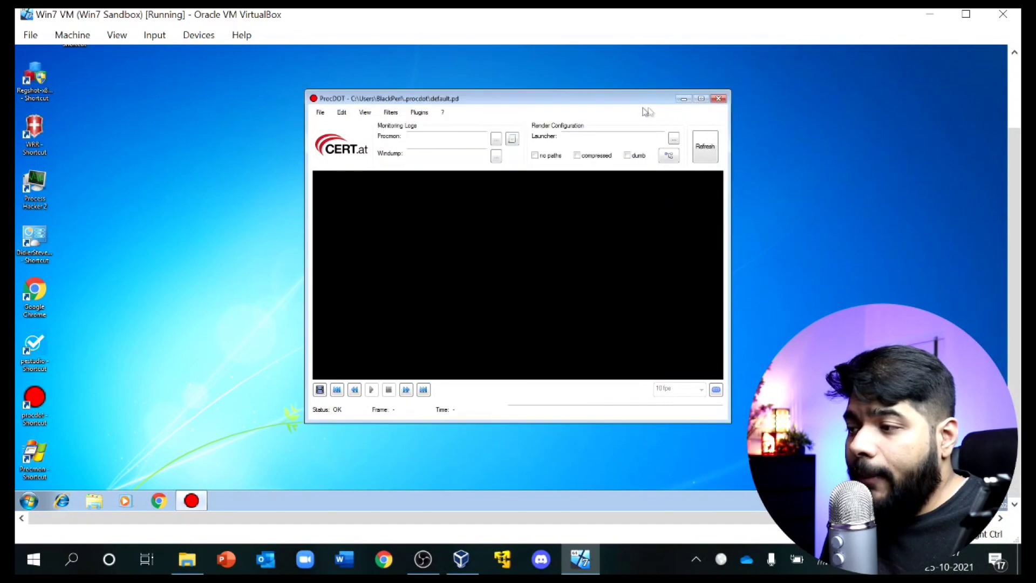
{"action": "left_click", "coordinate": [718, 99]}
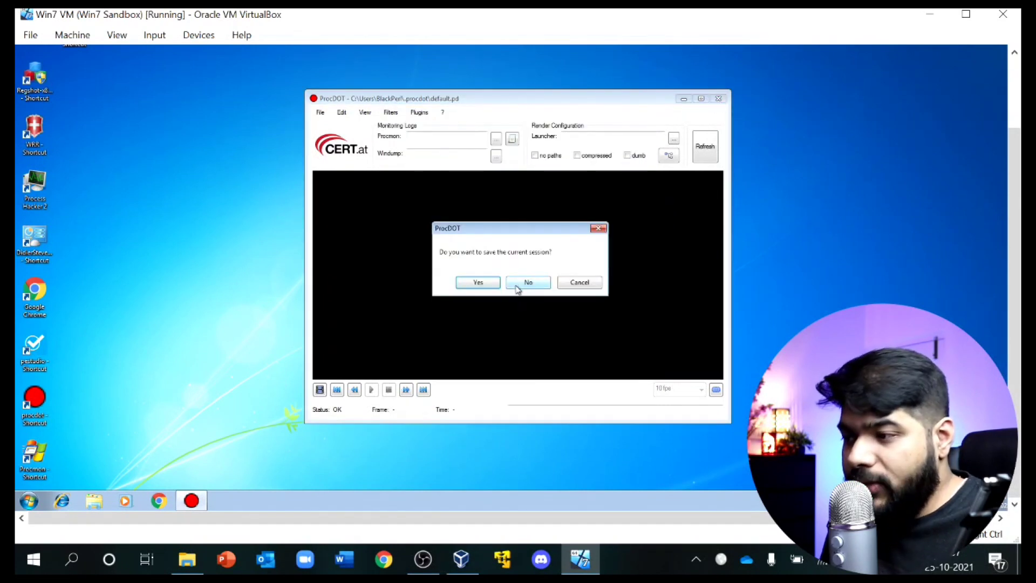
{"action": "left_click", "coordinate": [516, 287]}
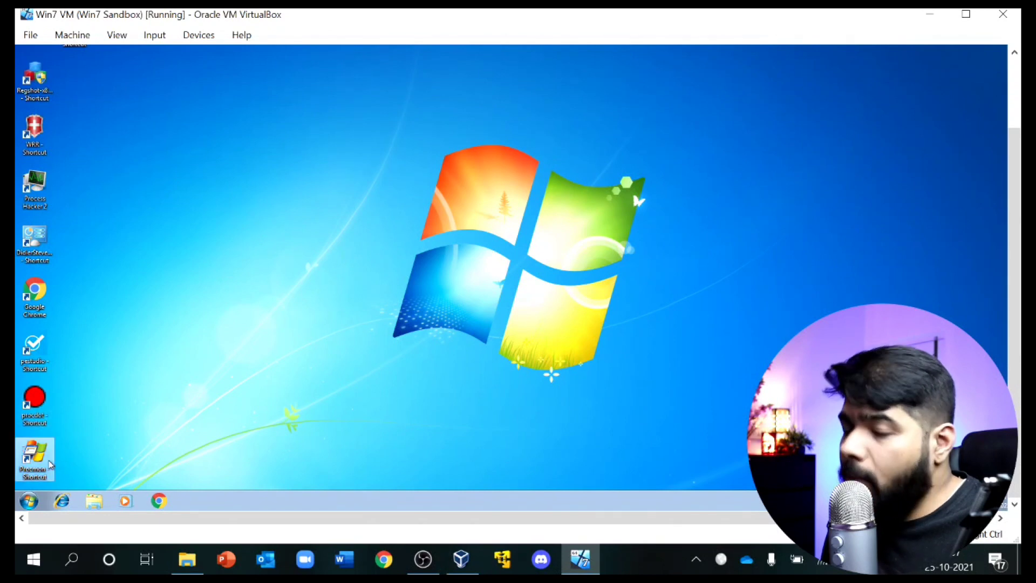
{"action": "double_click", "coordinate": [50, 464]}
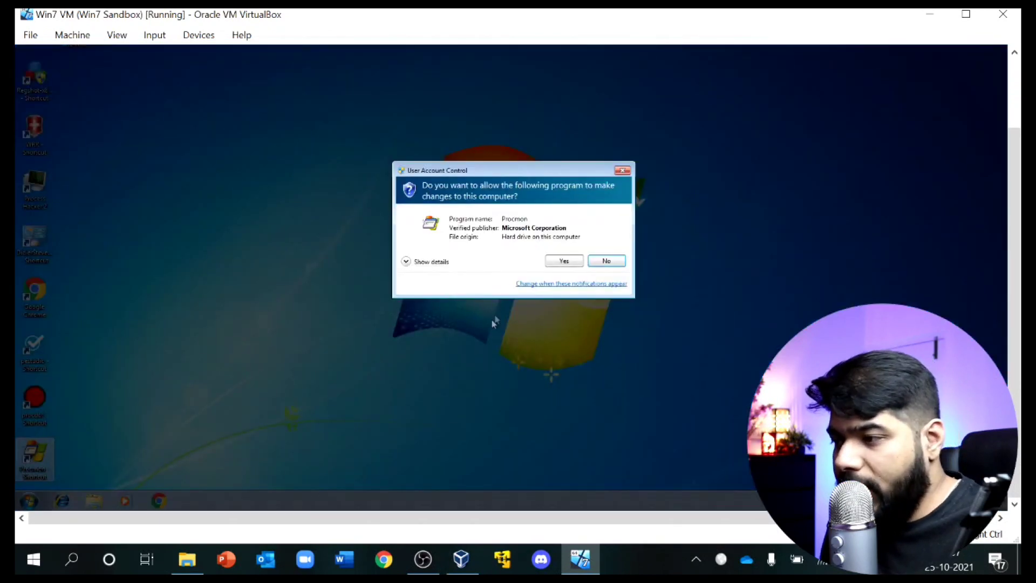
{"action": "left_click", "coordinate": [561, 261]}
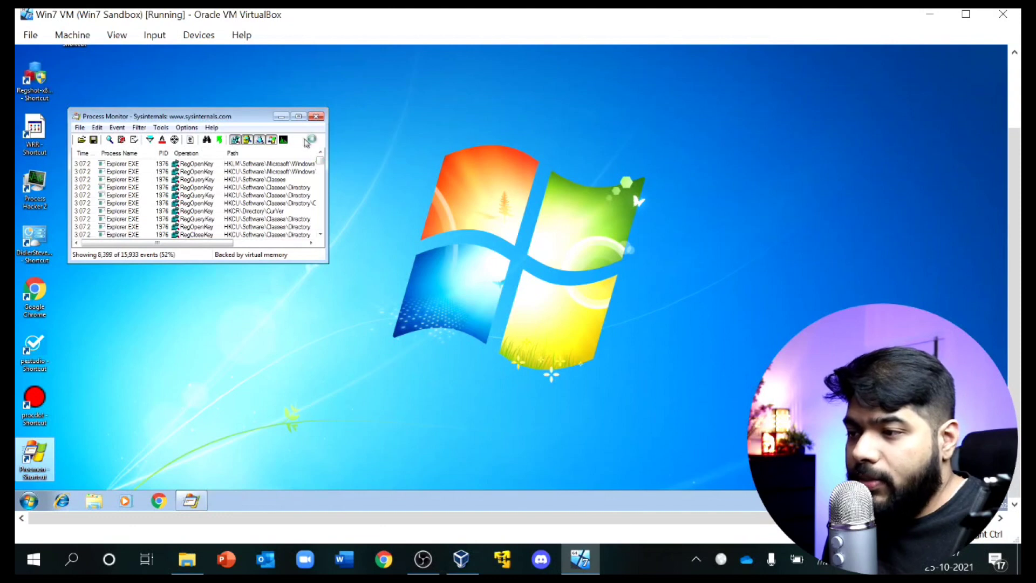
{"action": "left_click", "coordinate": [298, 116]}
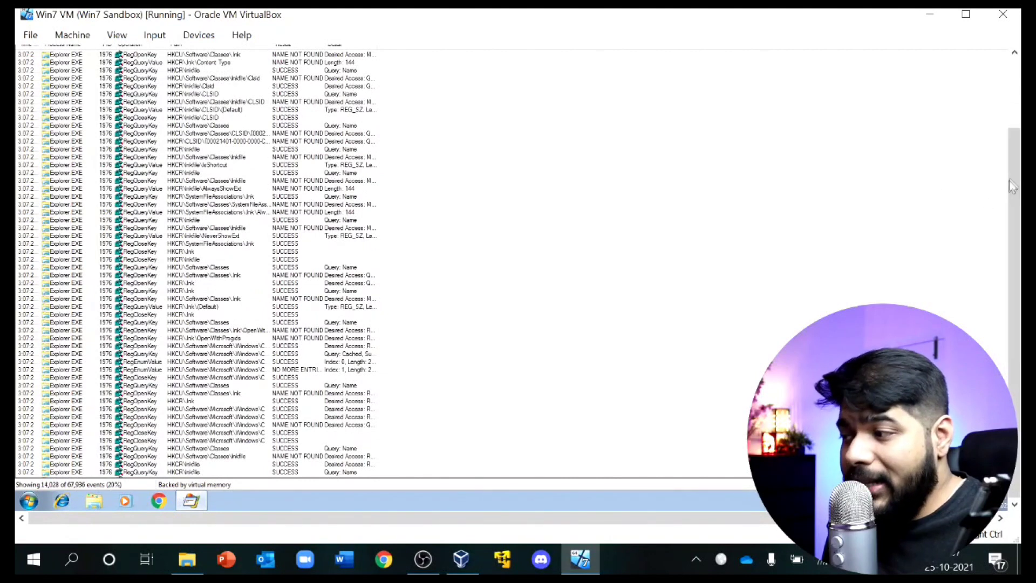
{"action": "scroll", "coordinate": [1009, 265], "scroll_direction": "up", "scroll_amount": 2}
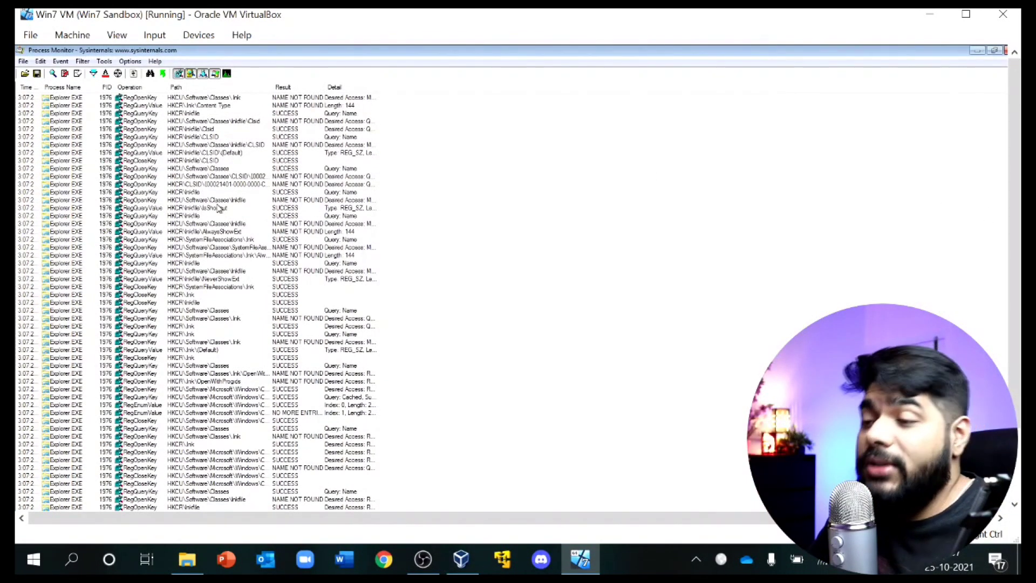
{"action": "left_click", "coordinate": [144, 101]}
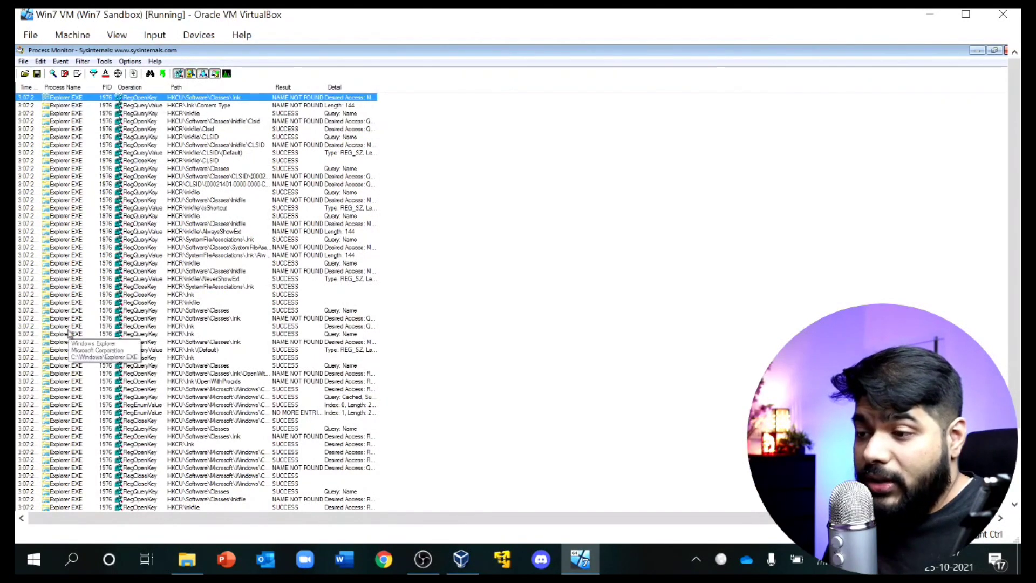
{"action": "scroll", "coordinate": [69, 333], "scroll_direction": "down", "scroll_amount": 5}
{"action": "left_click", "coordinate": [208, 334]}
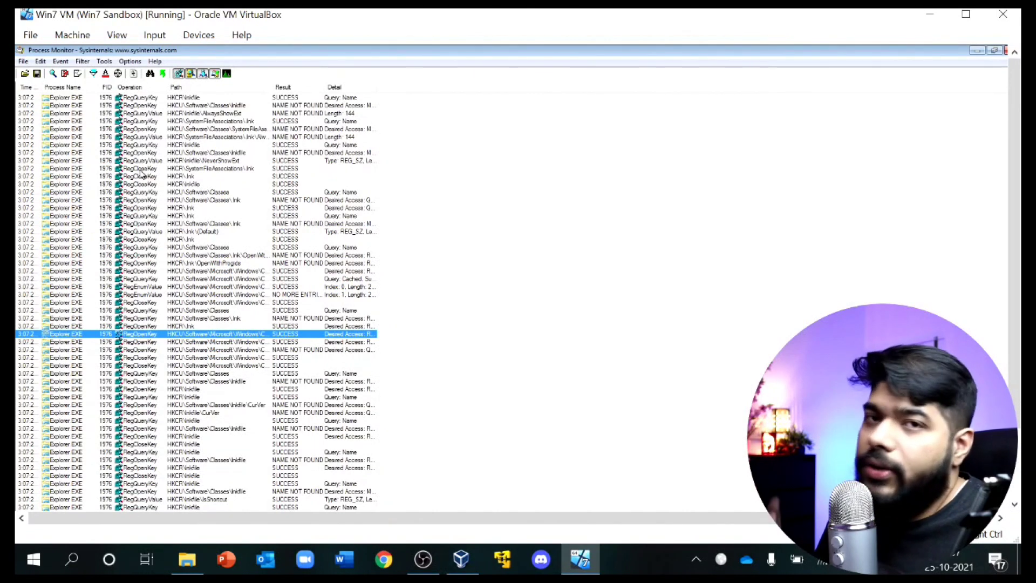
{"action": "left_click", "coordinate": [1006, 52]}
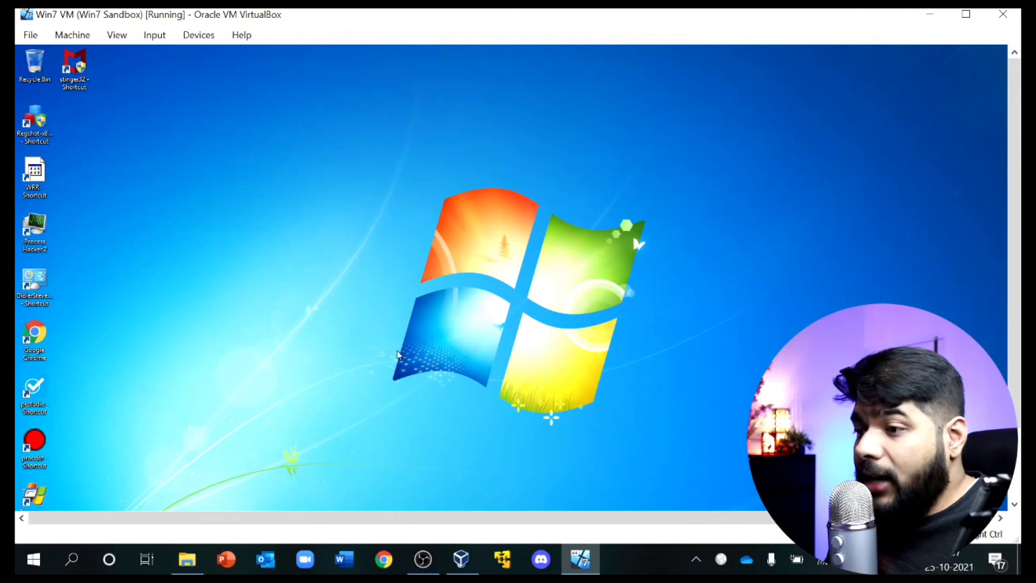